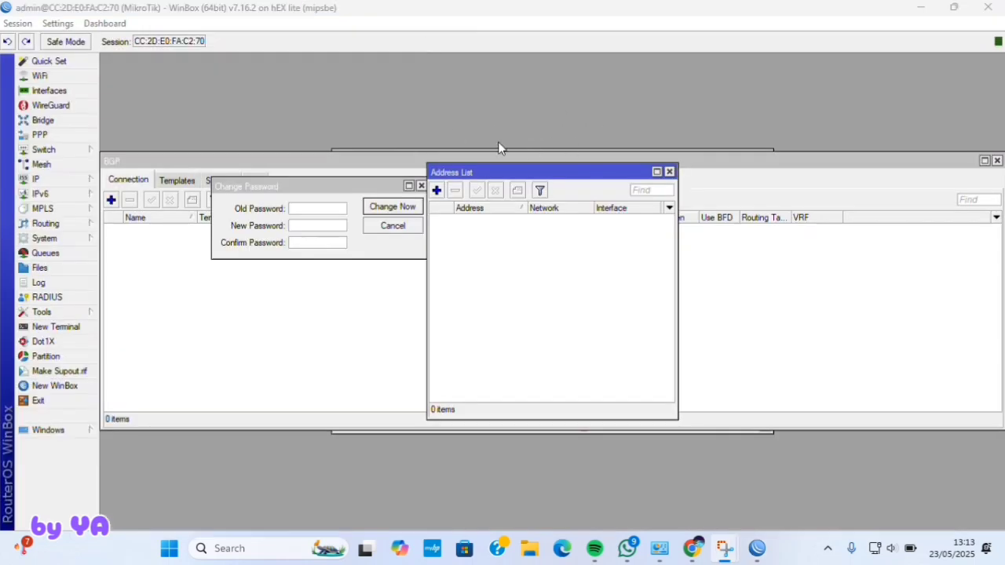
# - Add the address 192.168.1.35/24 on ether1
pyautogui.click(436, 191)
pyautogui.write('192.168.1.')
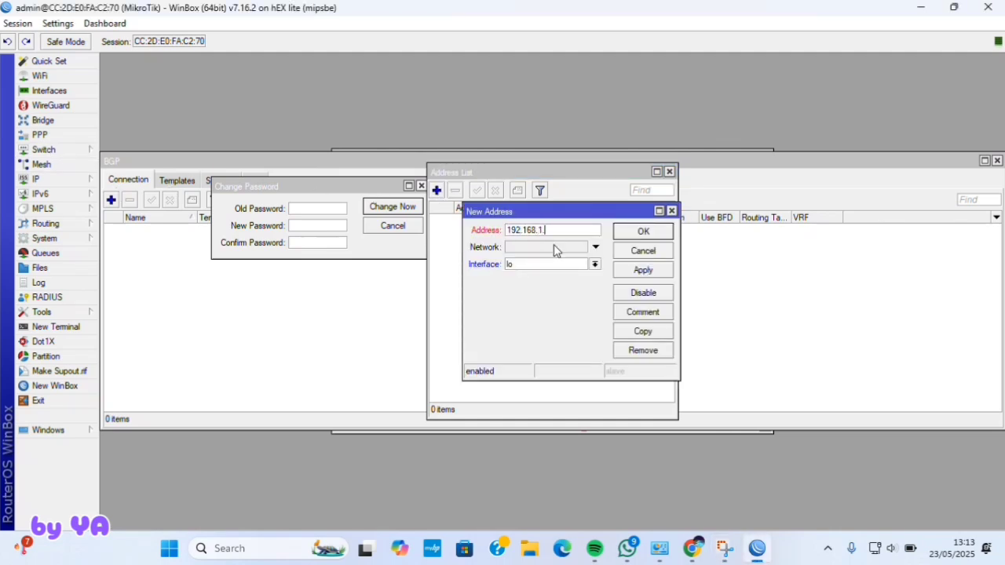
pyautogui.write('35/24')
pyautogui.click(595, 265)
pyautogui.click(579, 273)
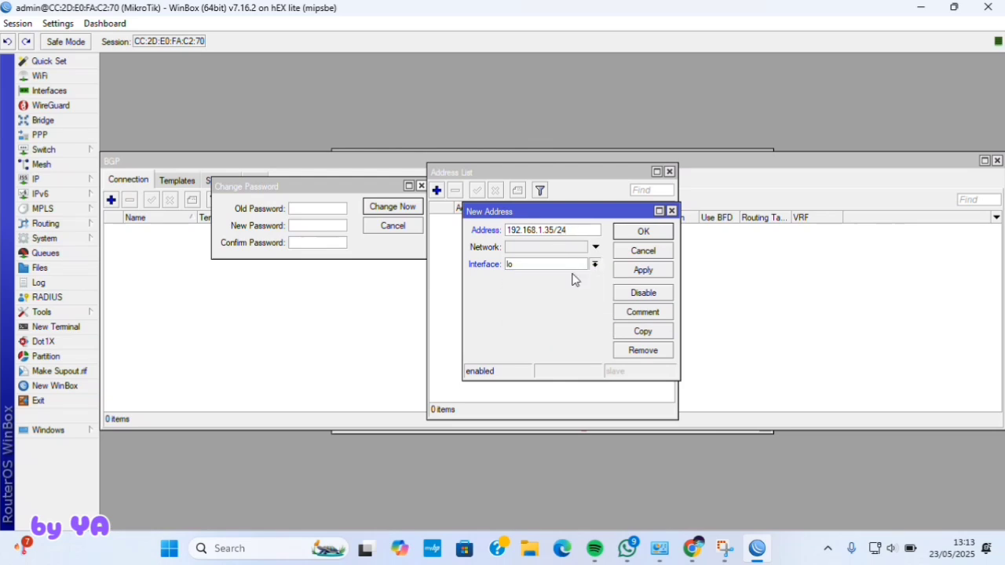
pyautogui.click(643, 270)
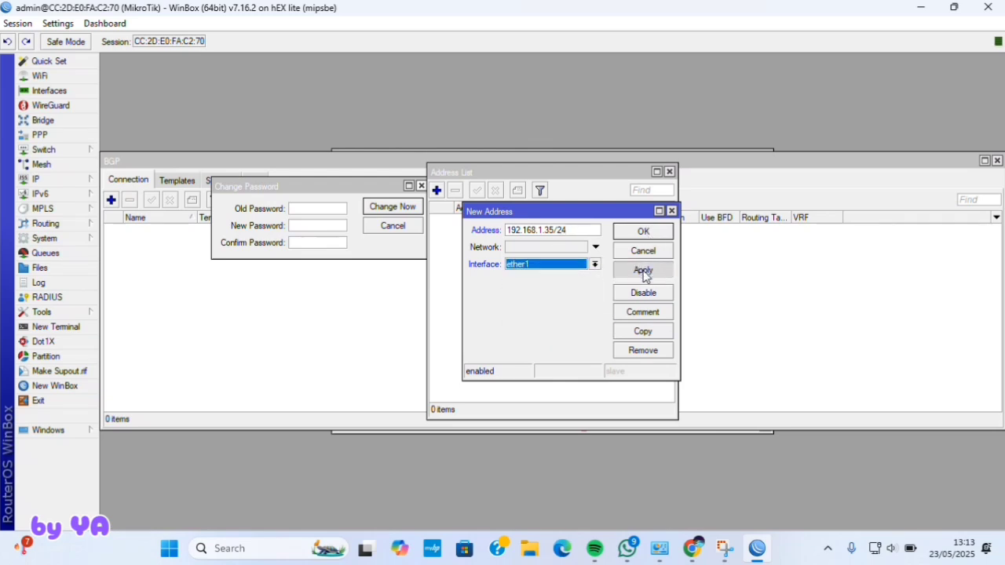
pyautogui.click(643, 232)
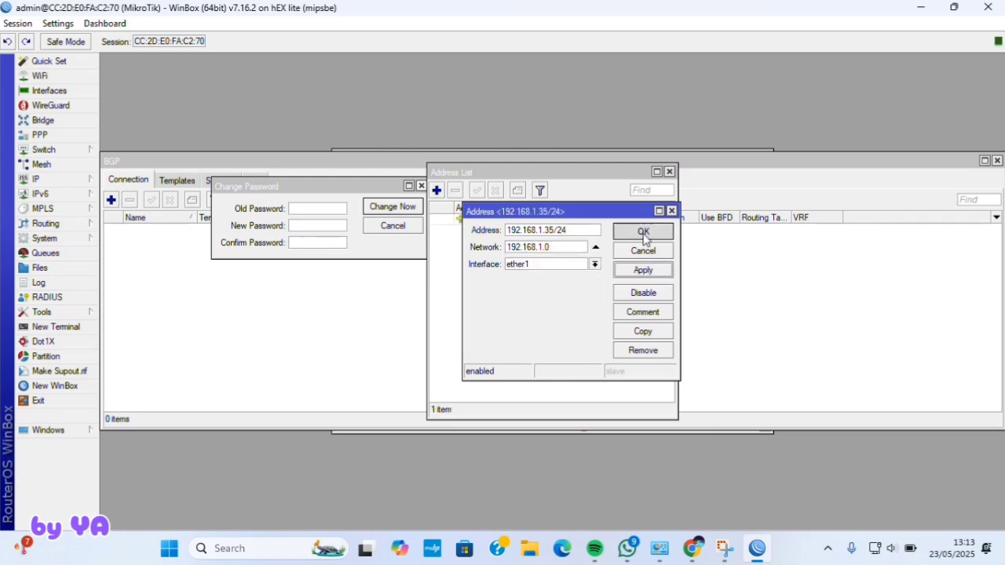
# - Add a second 192.168.2.x address on ether2
pyautogui.click(438, 192)
pyautogui.write('192.168.2')
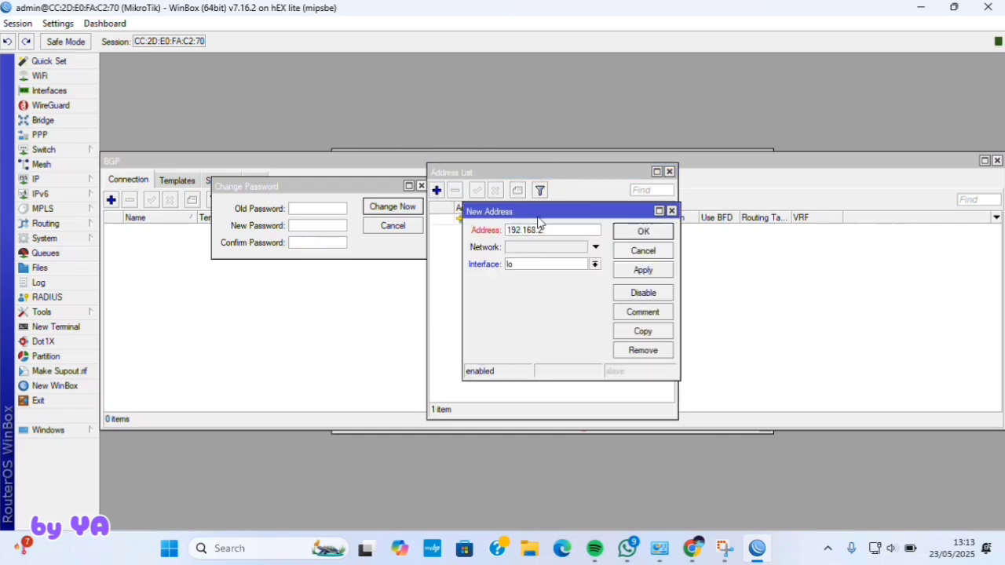
pyautogui.click(595, 263)
pyautogui.click(566, 291)
pyautogui.click(644, 232)
# - Add the third address 192.168.3.1/24 and close the address list
pyautogui.click(437, 190)
pyautogui.write('192.168.3.1/24')
pyautogui.click(595, 264)
pyautogui.click(565, 291)
pyautogui.click(643, 232)
pyautogui.click(164, 199)
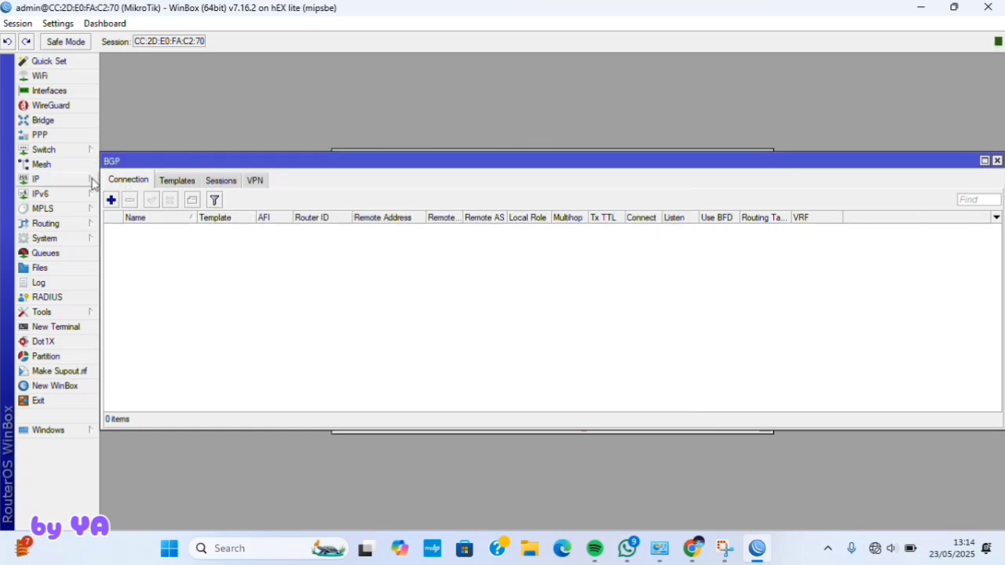
# - Enter DNS servers 192.168.1.1, 8.8.8.8 and 8.8.4.4 in the router's DNS settings
pyautogui.click(93, 179)
pyautogui.click(143, 216)
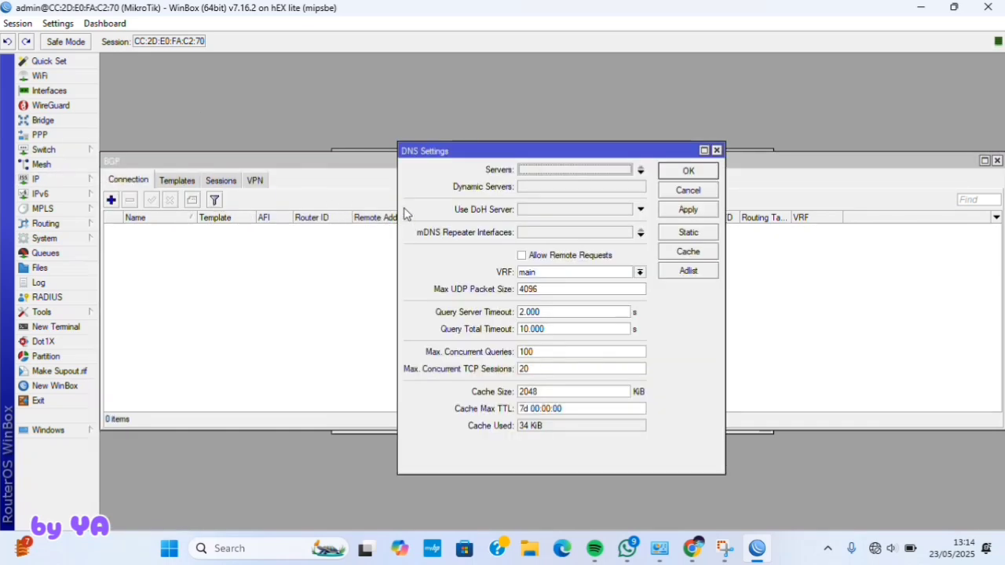
pyautogui.doubleClick(552, 172)
pyautogui.write('192.168.1.1')
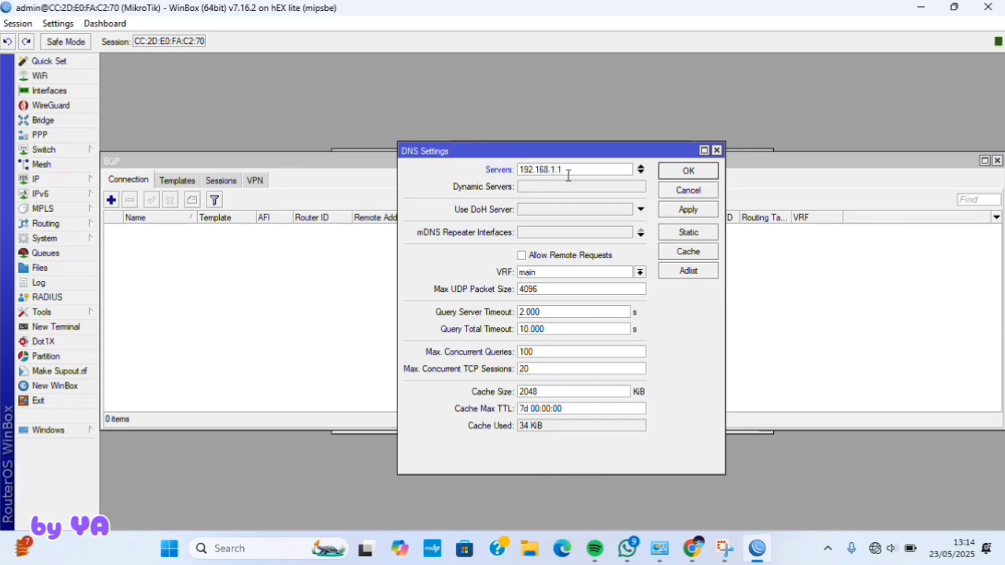
pyautogui.click(640, 172)
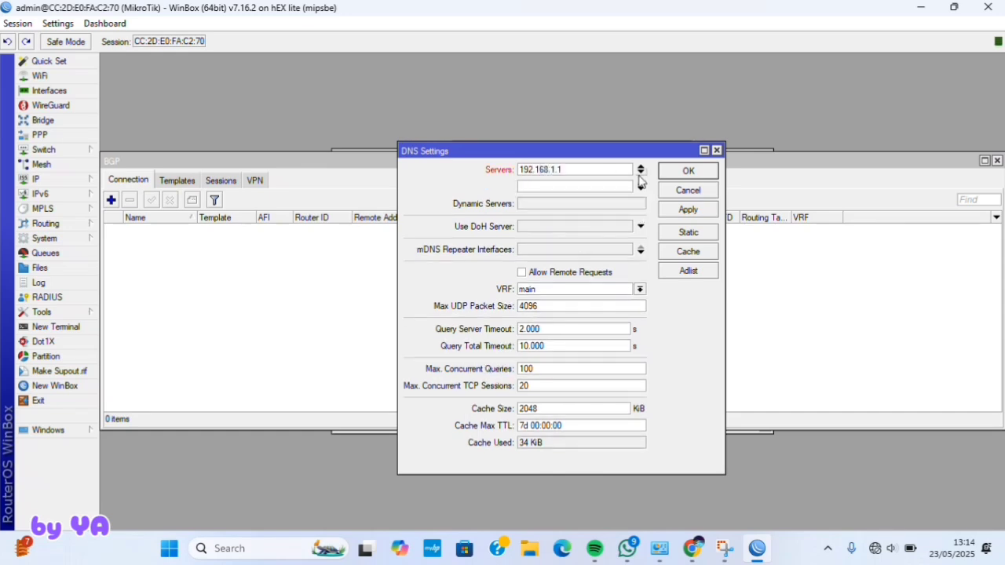
pyautogui.write('8.8.8.8')
pyautogui.click(641, 181)
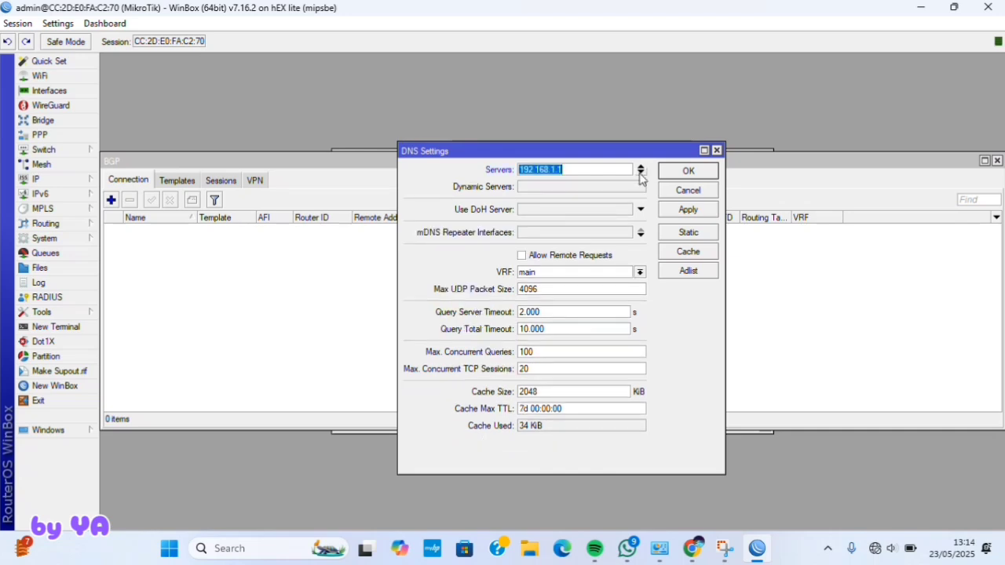
pyautogui.click(641, 173)
pyautogui.write('8.8.8.8')
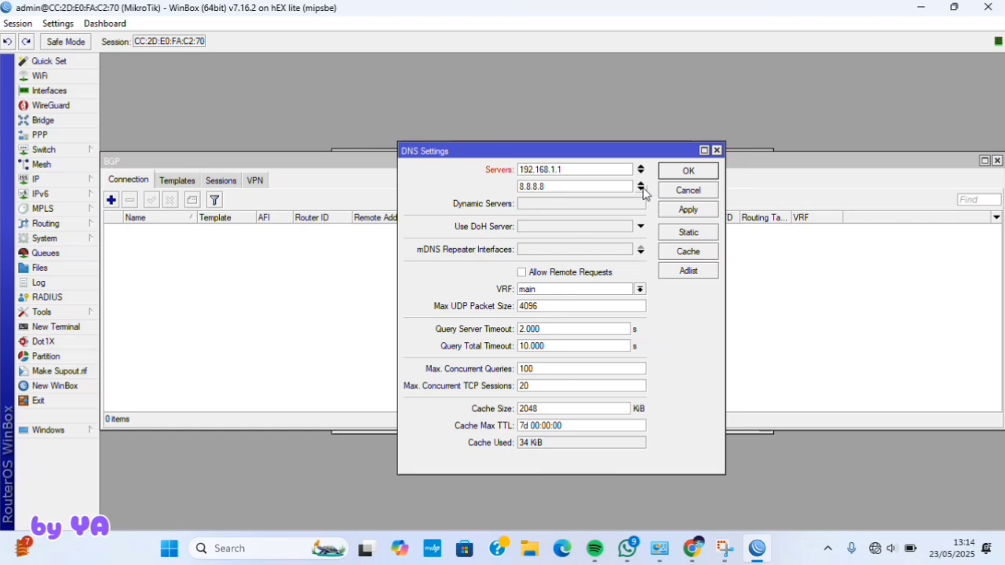
pyautogui.click(642, 190)
pyautogui.write('8.8.4.4')
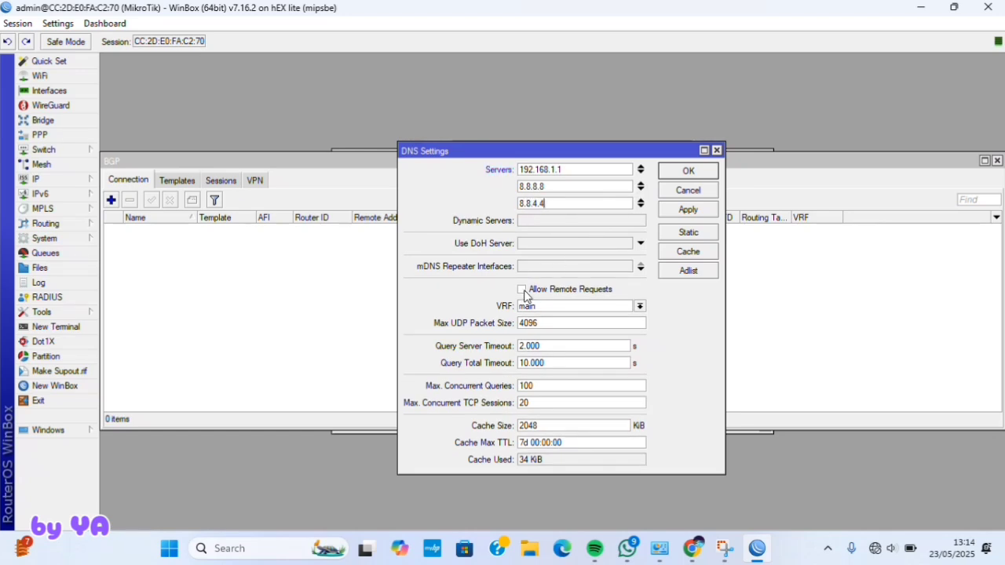
# - Turn on Allow Remote Requests and save the DNS settings
pyautogui.click(523, 289)
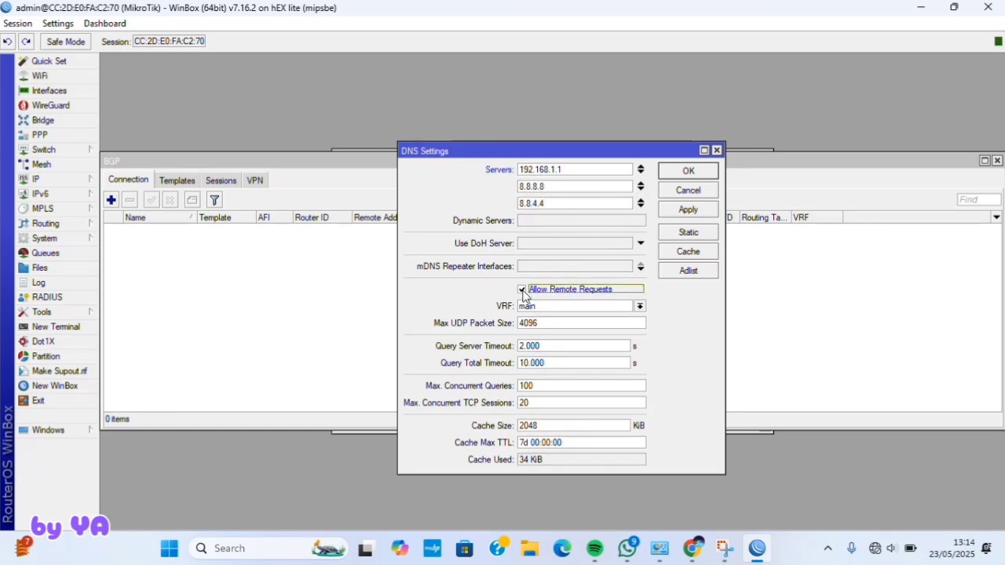
pyautogui.click(696, 211)
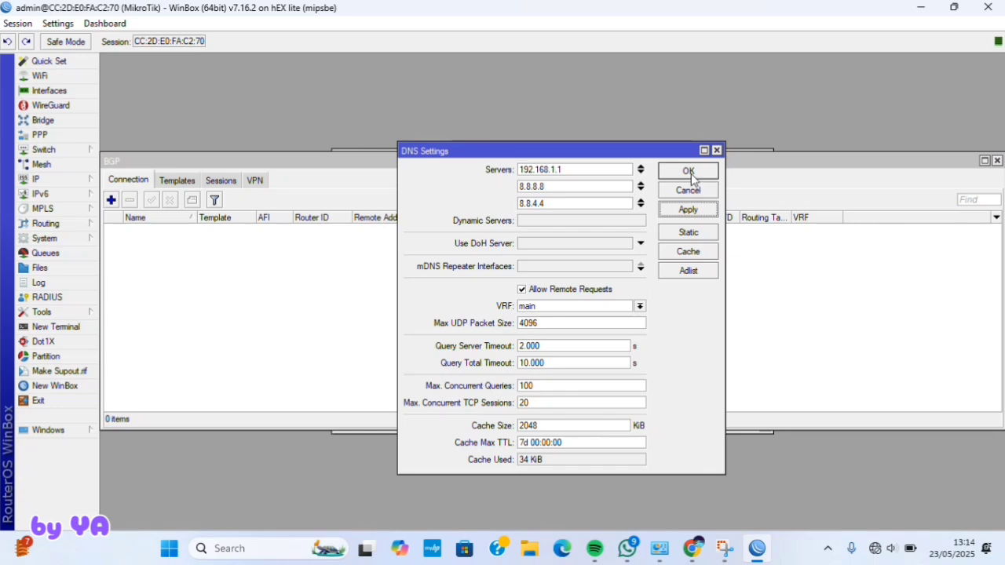
pyautogui.click(688, 172)
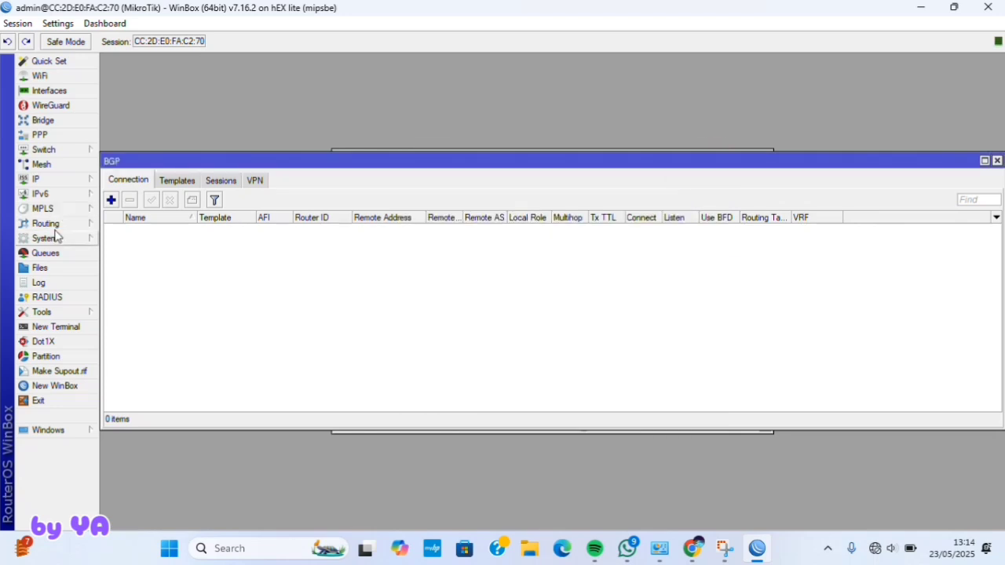
# - Create a new srcnat NAT rule matching out-interface ether1
pyautogui.click(49, 179)
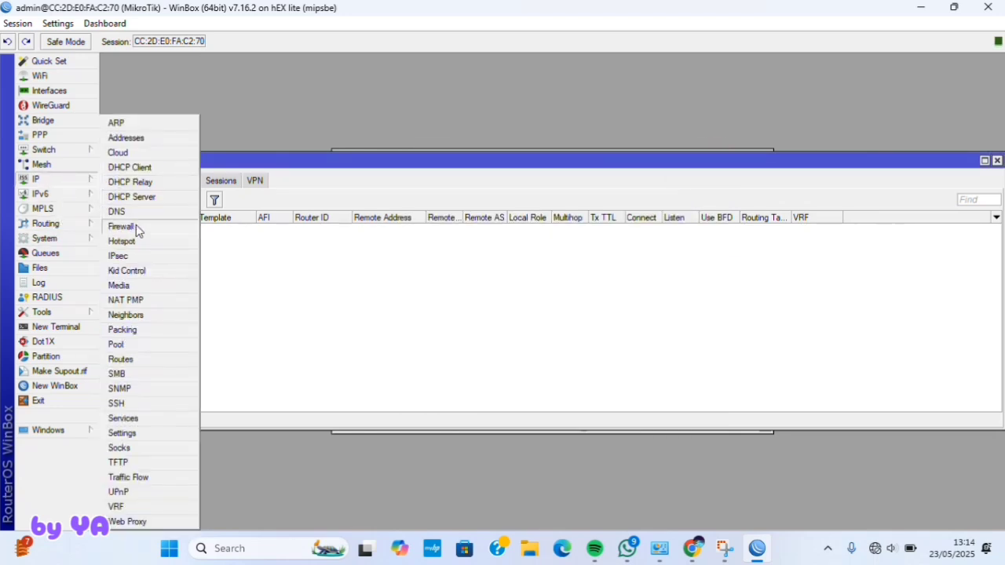
pyautogui.click(121, 227)
pyautogui.click(281, 182)
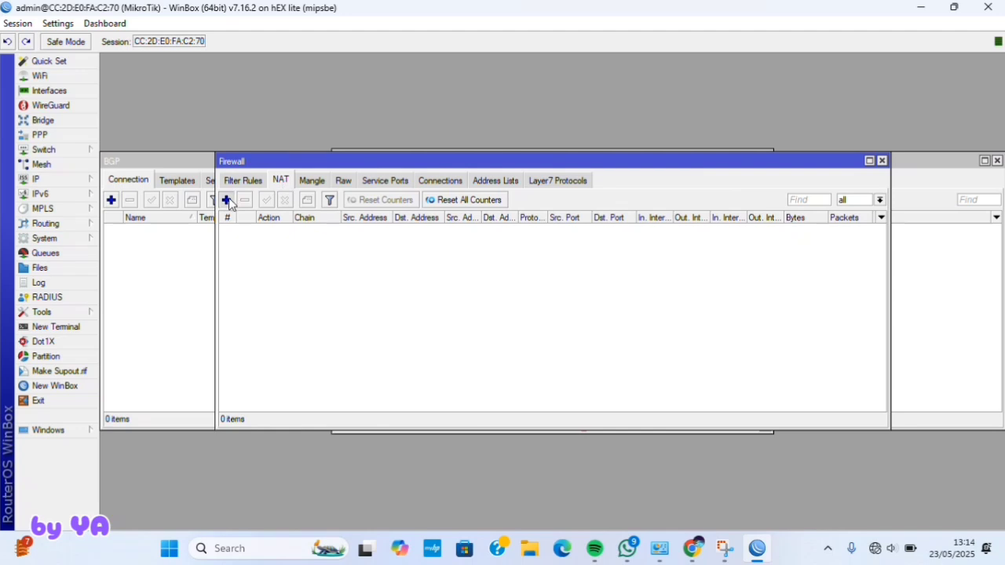
pyautogui.click(226, 199)
pyautogui.click(440, 105)
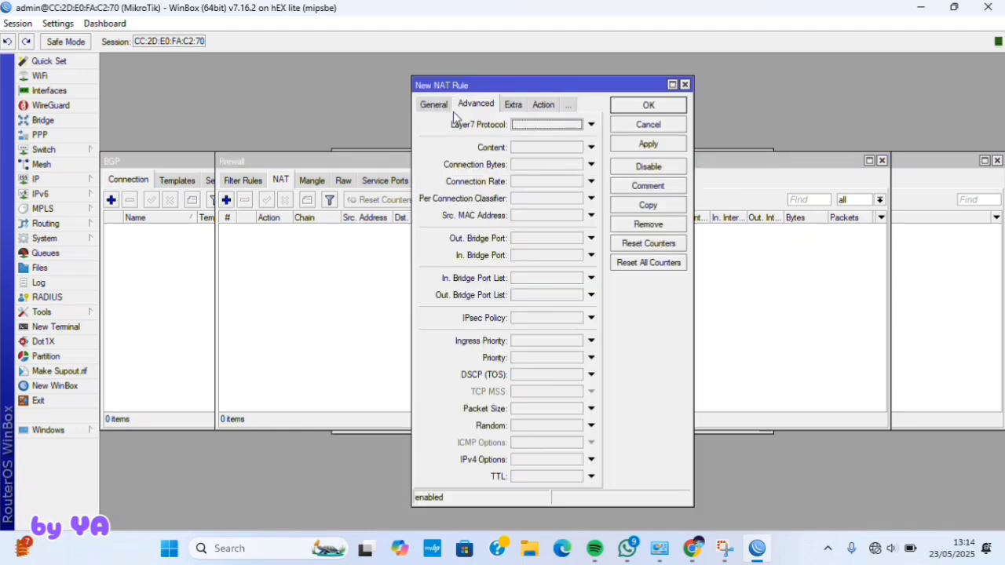
pyautogui.click(437, 105)
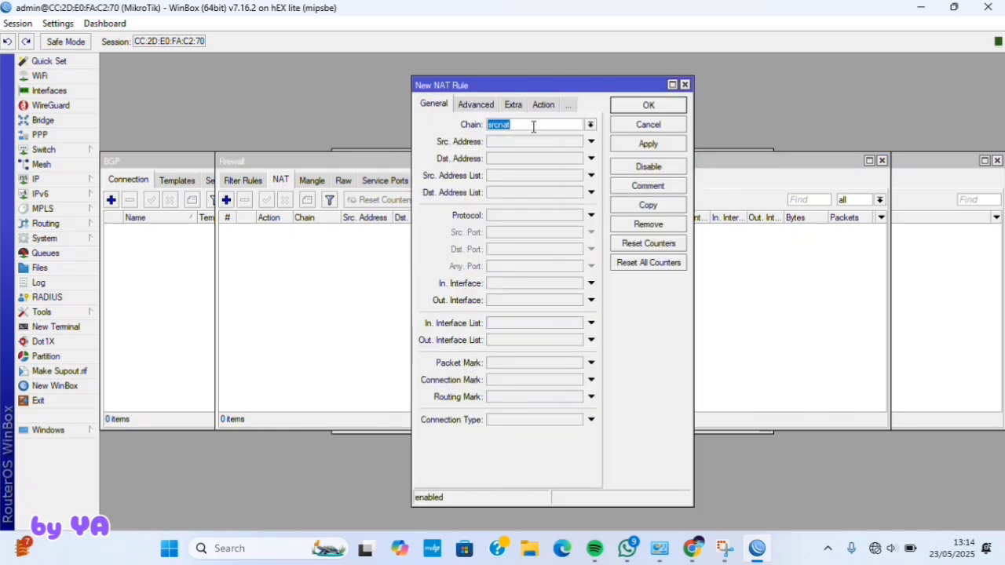
pyautogui.click(518, 301)
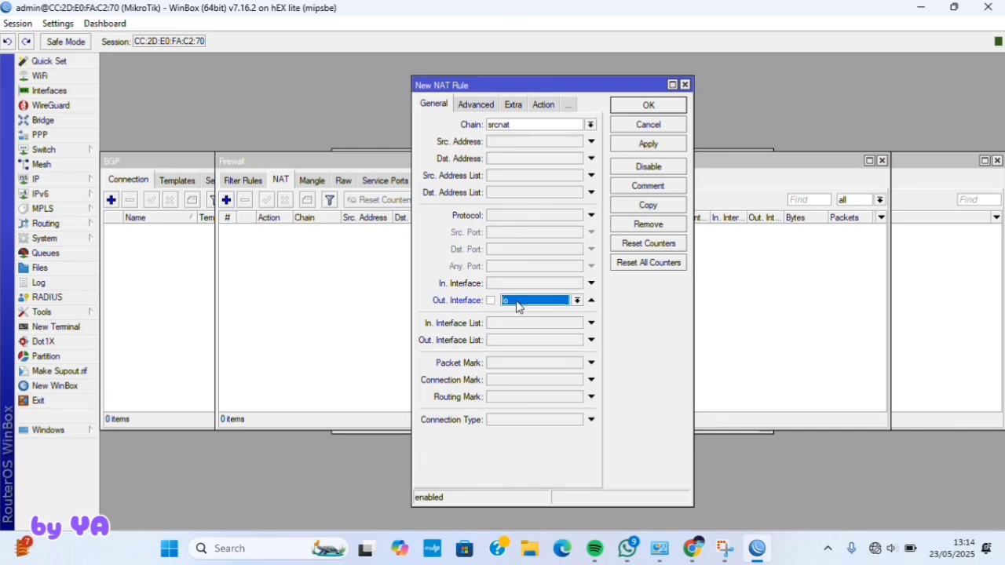
pyautogui.click(578, 299)
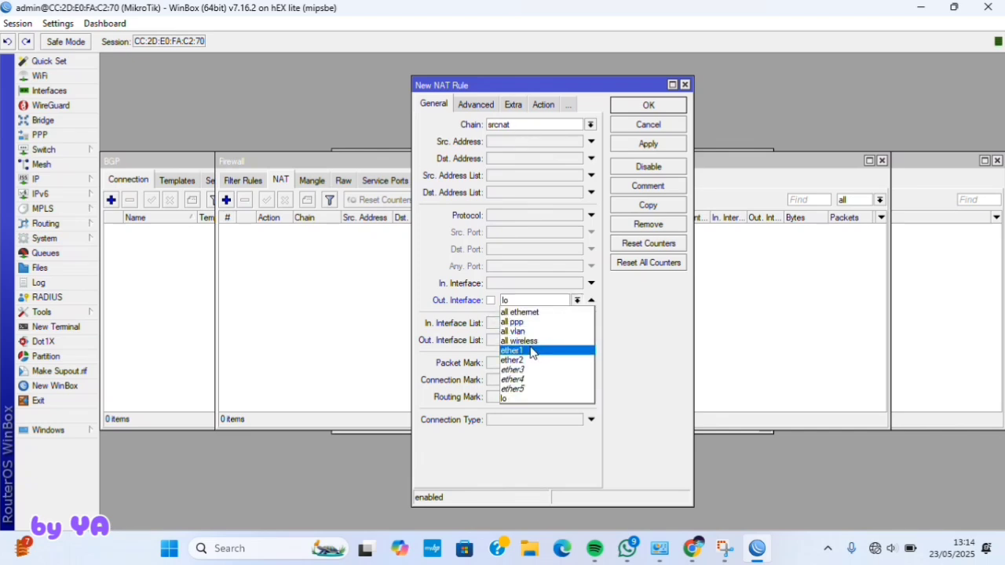
pyautogui.click(528, 351)
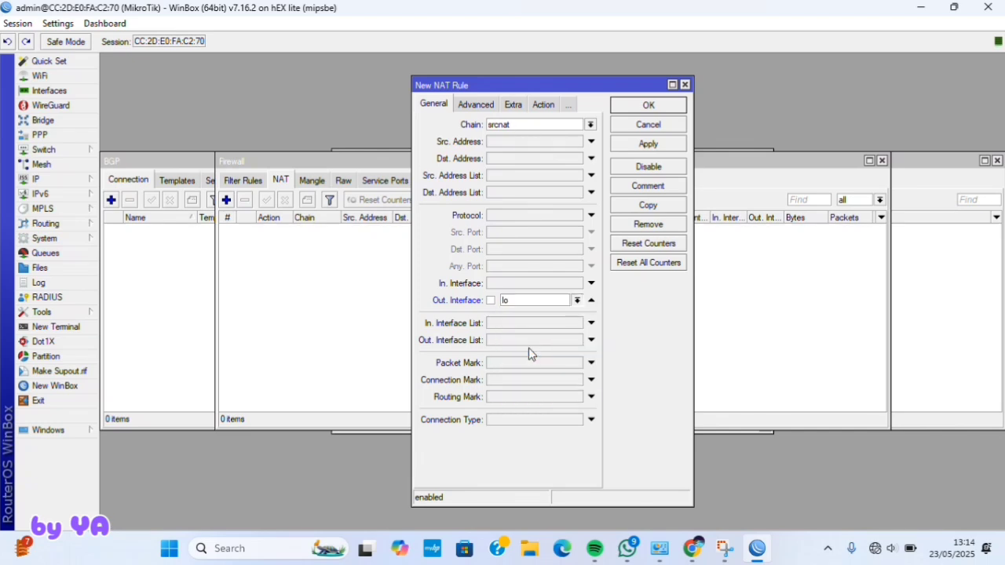
# - Set the NAT rule's action to masquerade and save it
pyautogui.click(534, 105)
pyautogui.click(522, 125)
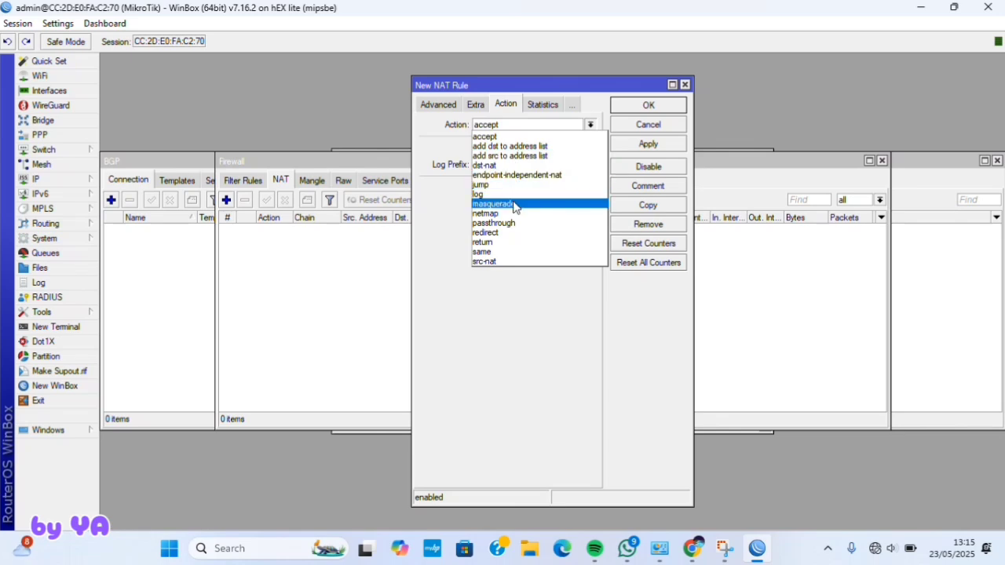
pyautogui.click(513, 203)
pyautogui.click(651, 143)
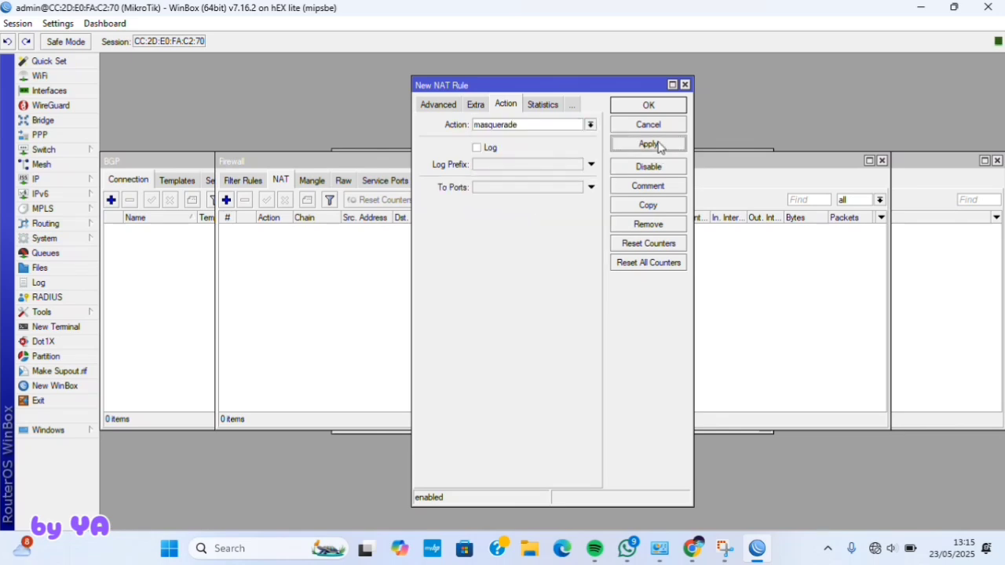
pyautogui.click(649, 107)
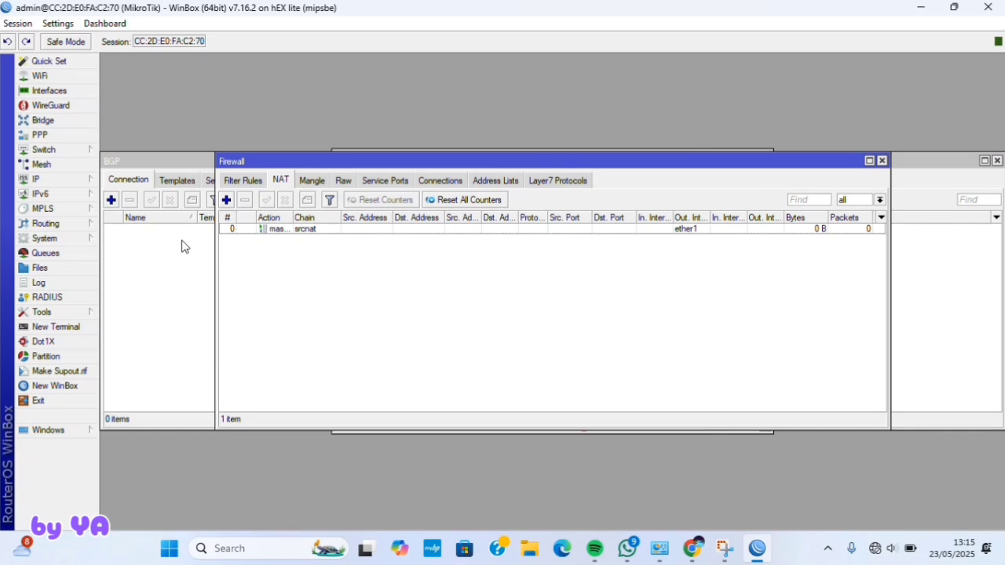
pyautogui.click(70, 180)
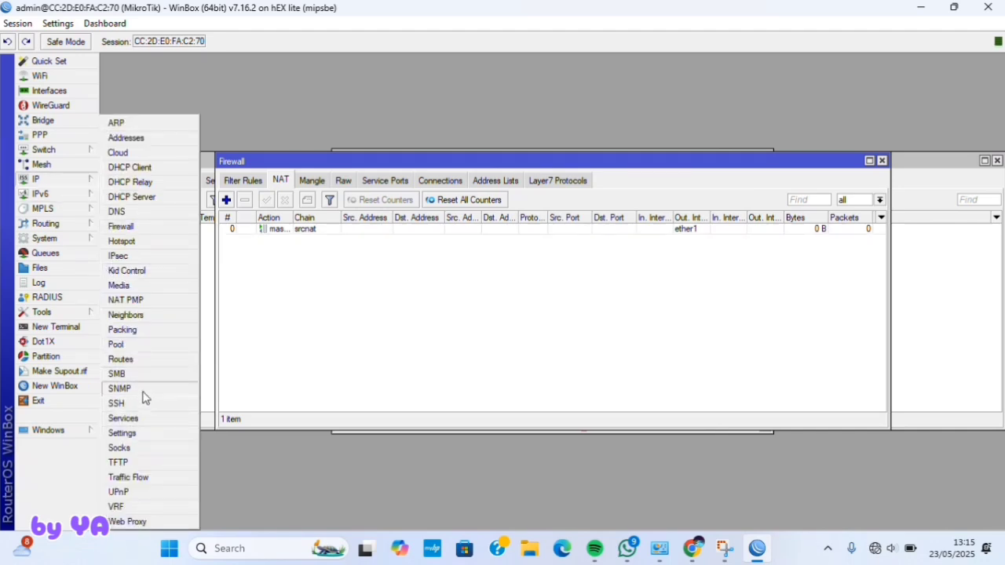
# - Add a route with destination 0.0.0.0/0 and gateway 192.168.1.1
pyautogui.click(130, 360)
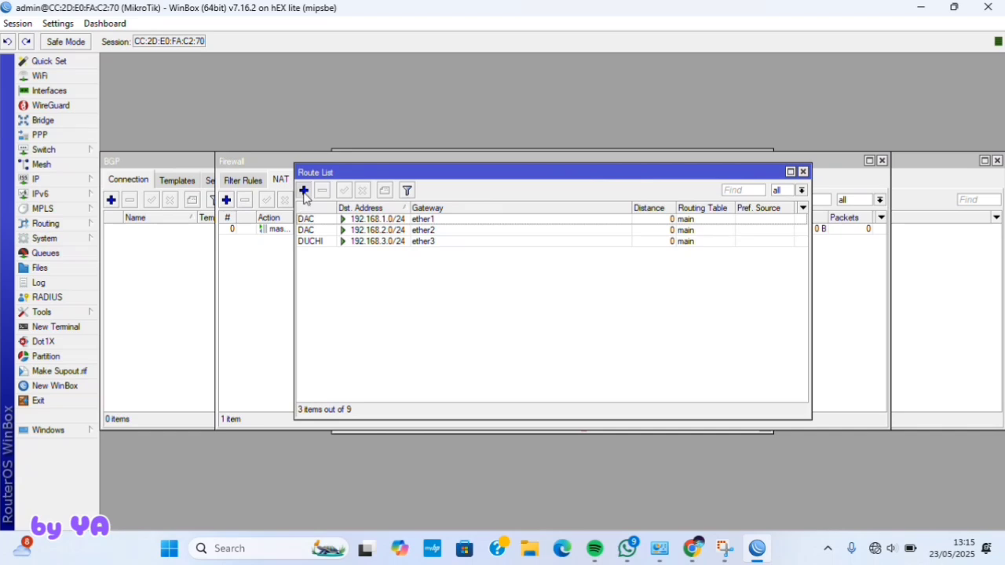
pyautogui.click(303, 190)
pyautogui.click(524, 182)
pyautogui.write('10')
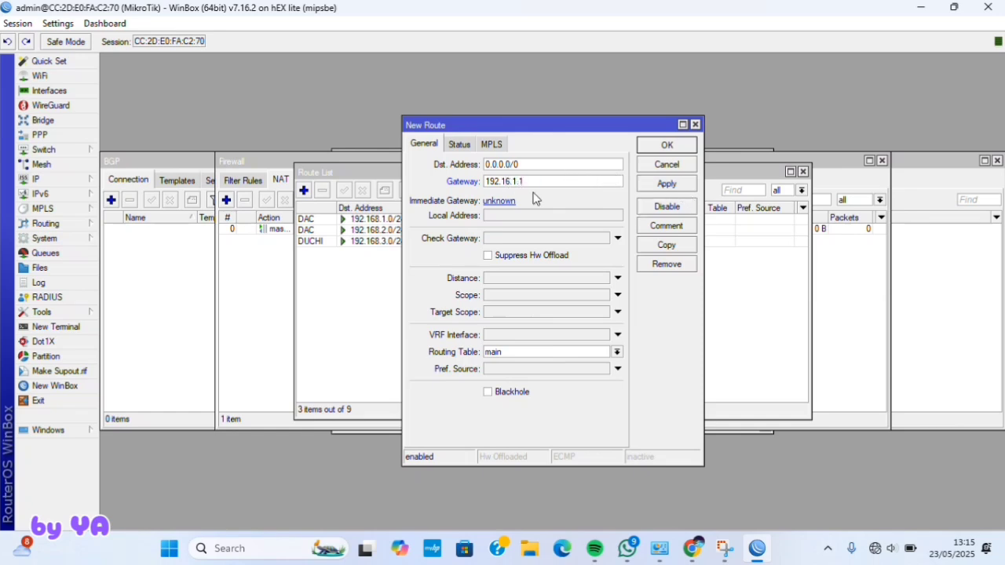
pyautogui.click(656, 185)
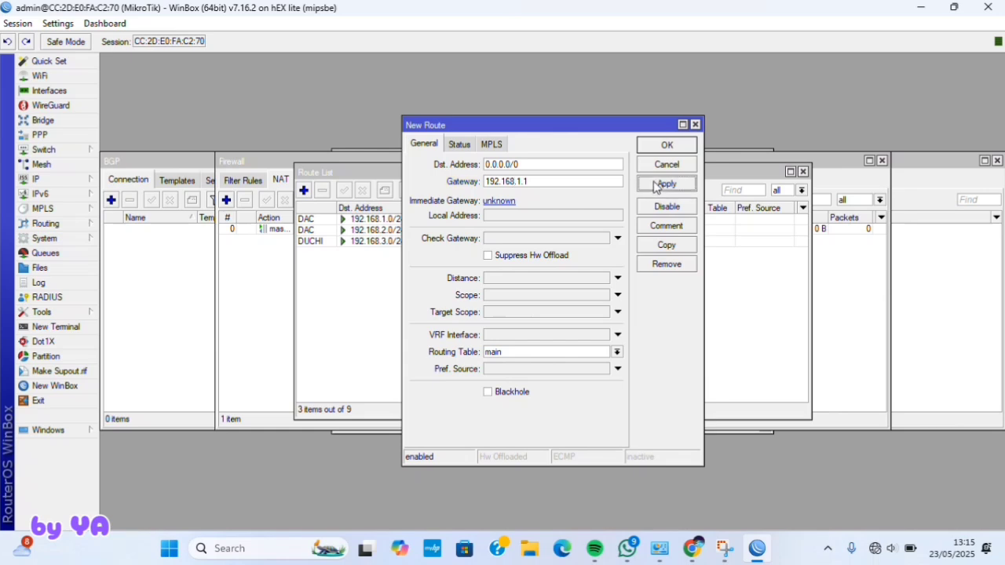
pyautogui.click(649, 150)
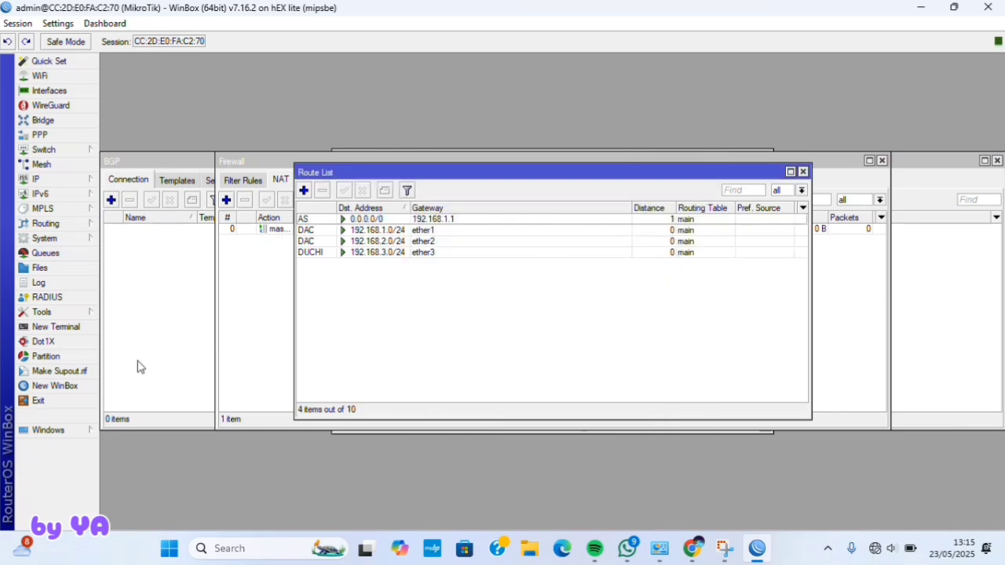
# - Ping 8.8.8.8 from a new router terminal, getting 2 replies with 0% loss
pyautogui.click(55, 327)
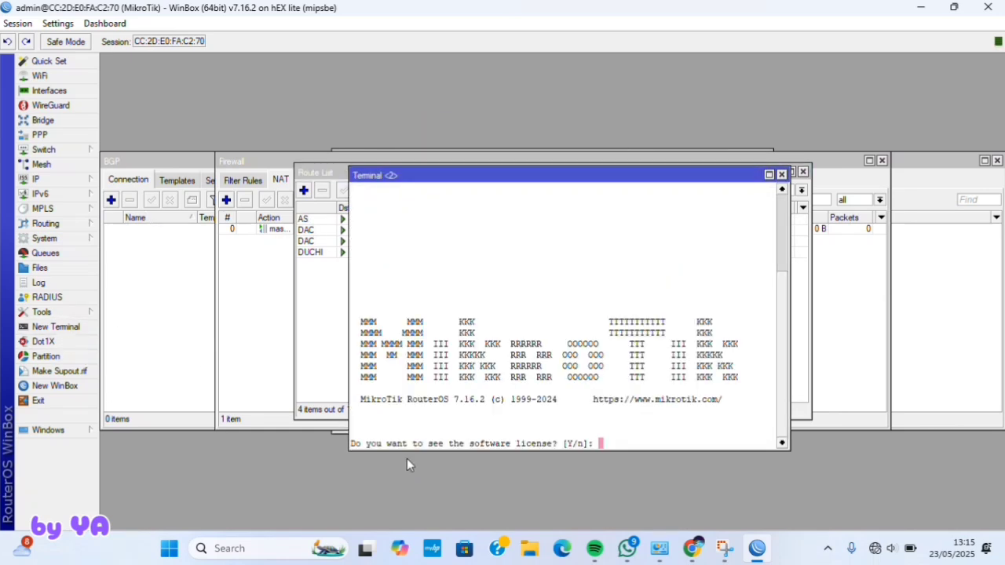
pyautogui.write('n')
pyautogui.hotkey('ctrl', 'c')
pyautogui.write('ping 8.8.8.8')
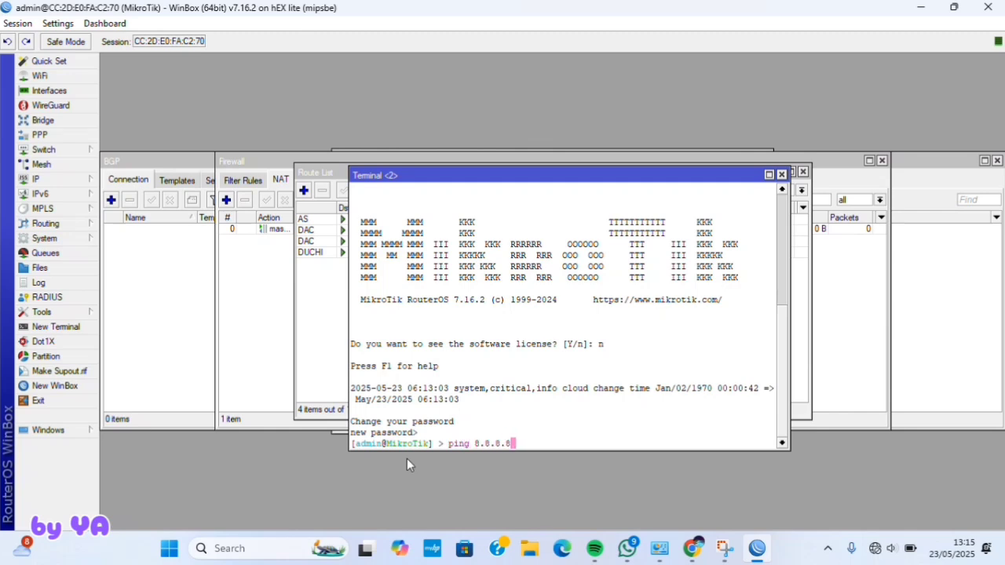
pyautogui.press('Return')
pyautogui.hotkey('ctrl', 'c')
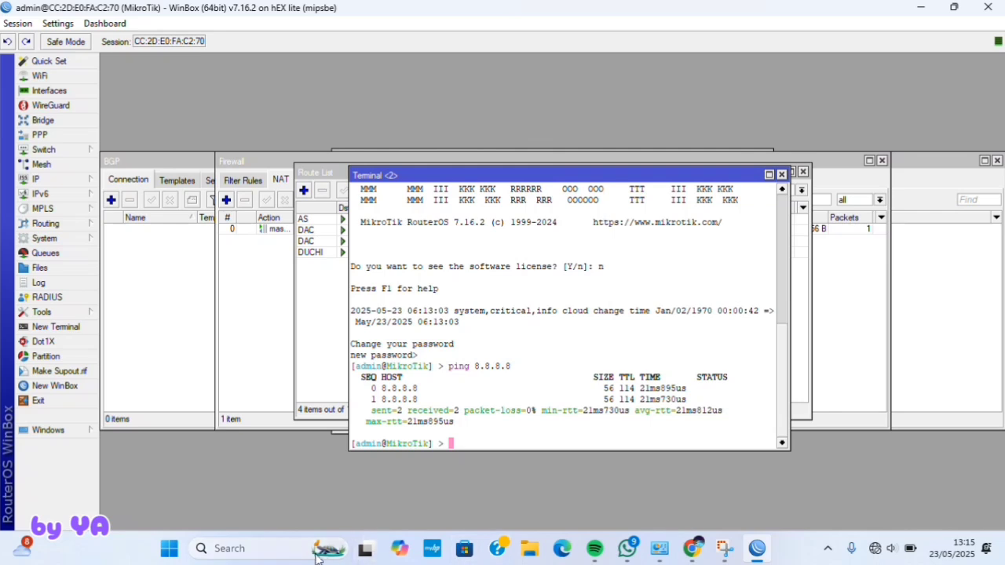
# - Reach Control Panel's network adapter list and bring up Ethernet 8's properties
pyautogui.click(292, 550)
pyautogui.write('control')
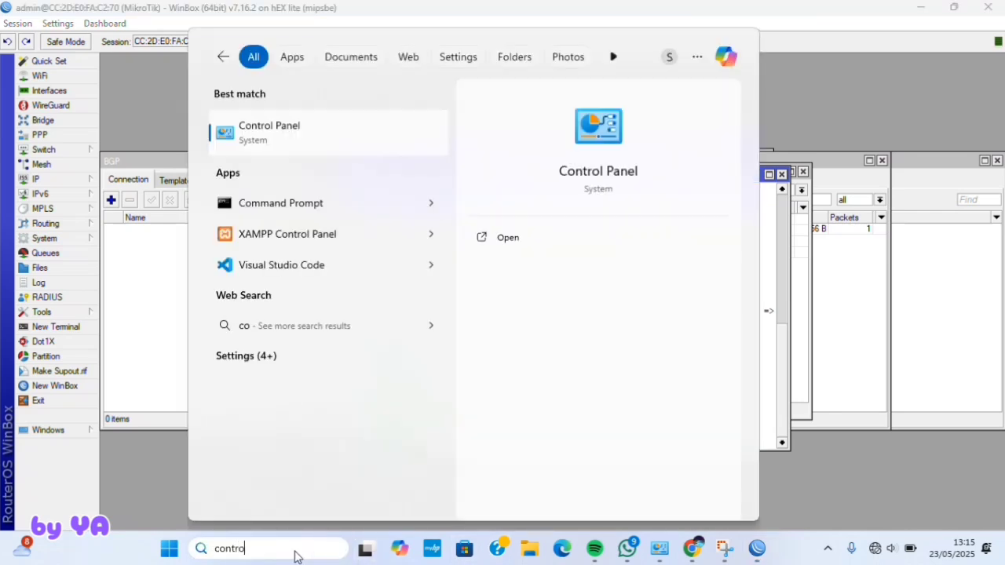
pyautogui.click(295, 118)
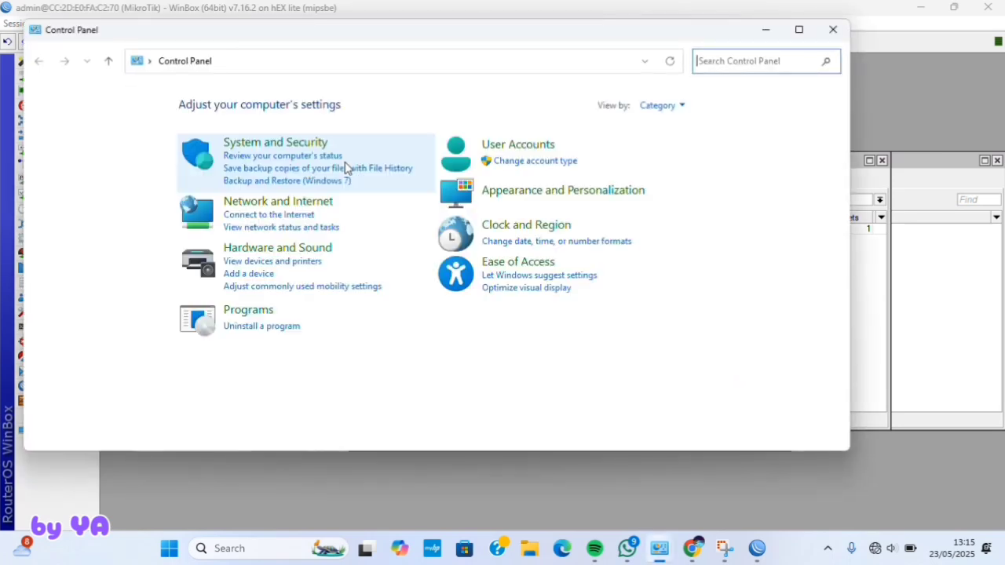
pyautogui.click(322, 203)
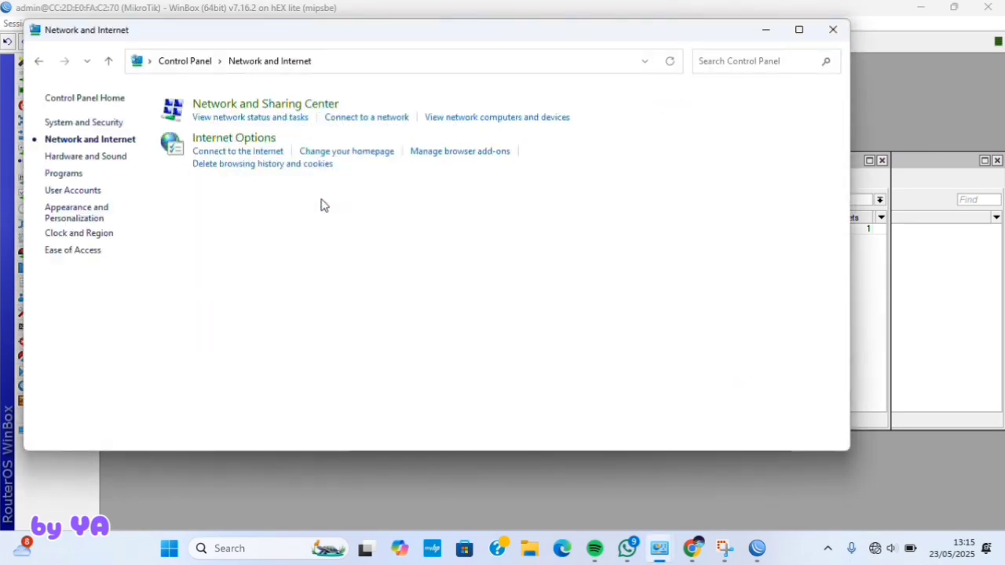
pyautogui.click(280, 109)
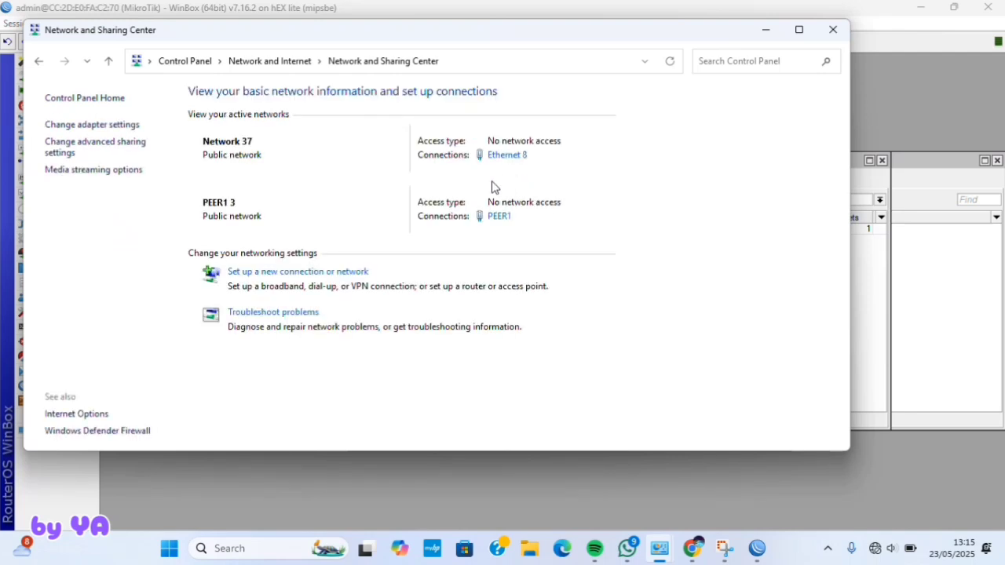
pyautogui.click(111, 130)
pyautogui.rightClick(528, 122)
pyautogui.click(569, 250)
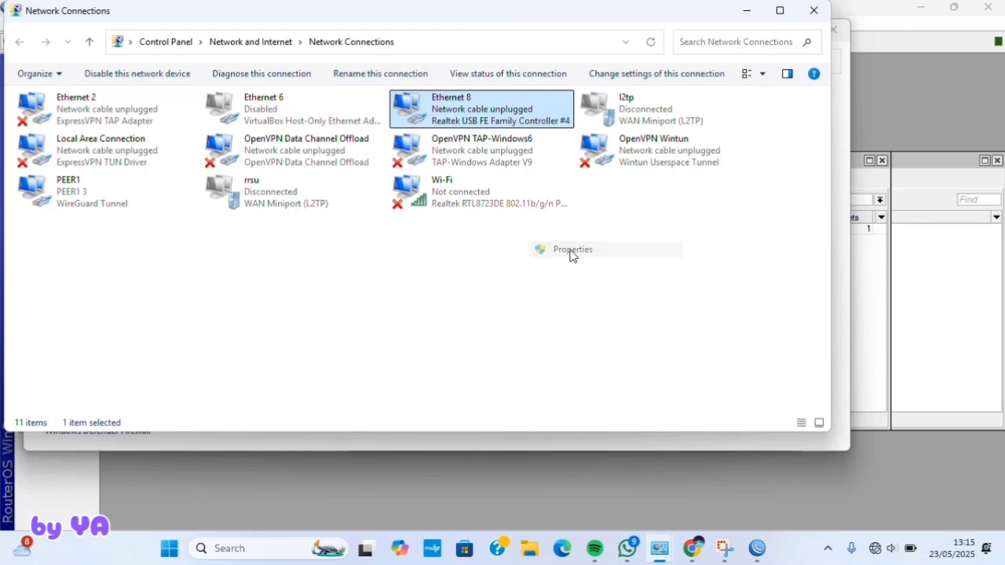
# - Set Ethernet 8's IPv4 to static 192.168.2.11 with mask 255.255.255.0
pyautogui.click(571, 256)
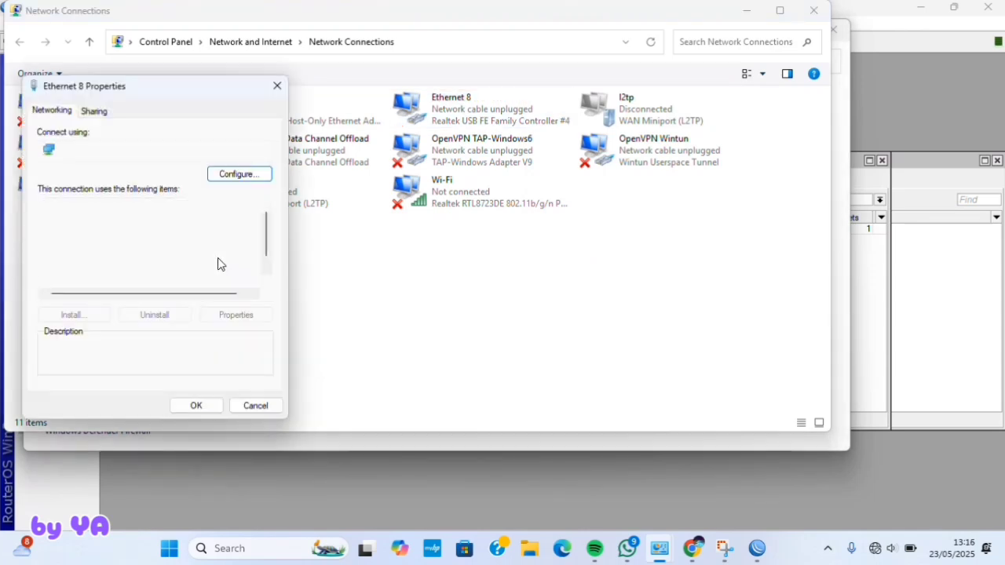
pyautogui.doubleClick(198, 258)
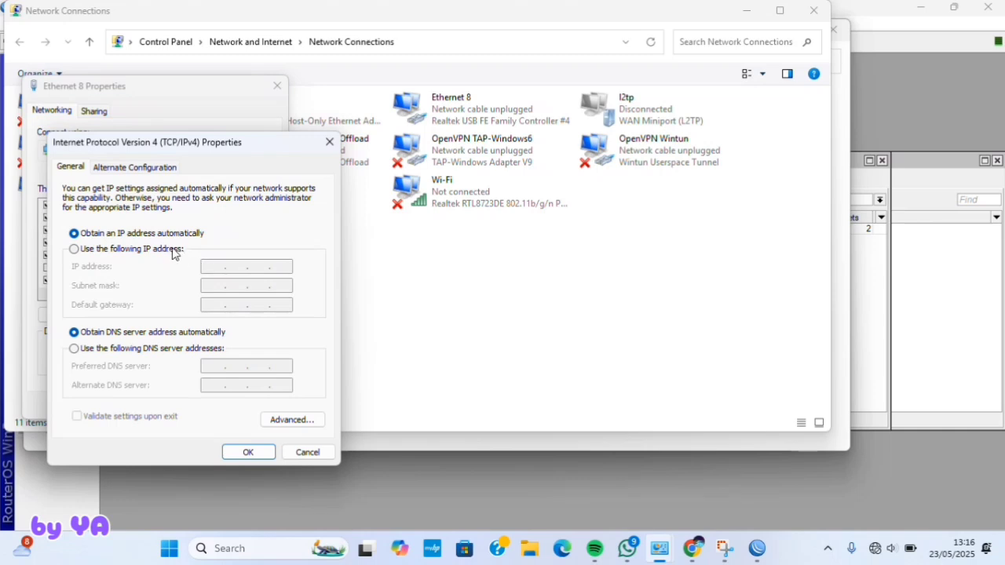
pyautogui.click(172, 250)
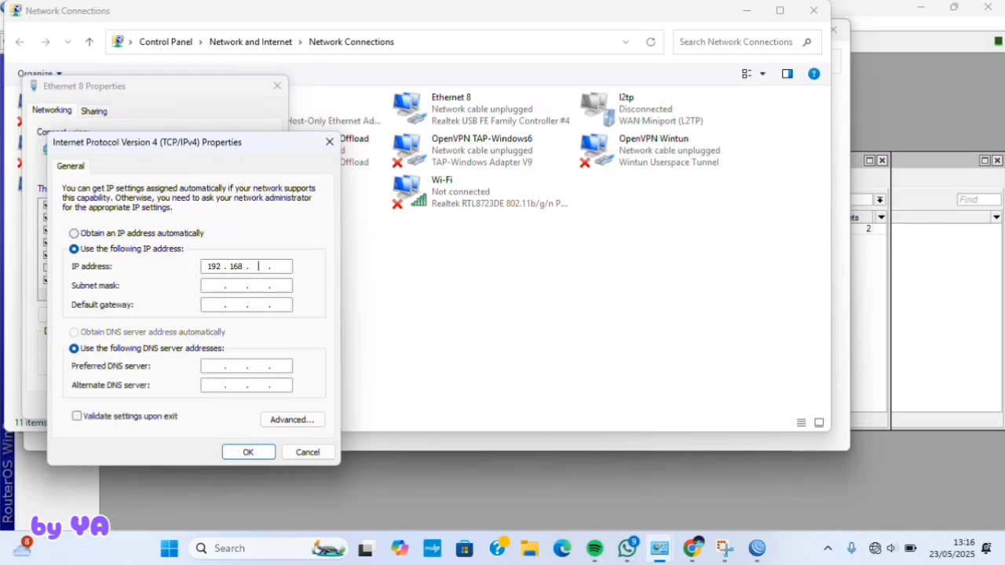
pyautogui.click(280, 267)
pyautogui.write('192.168.2.11')
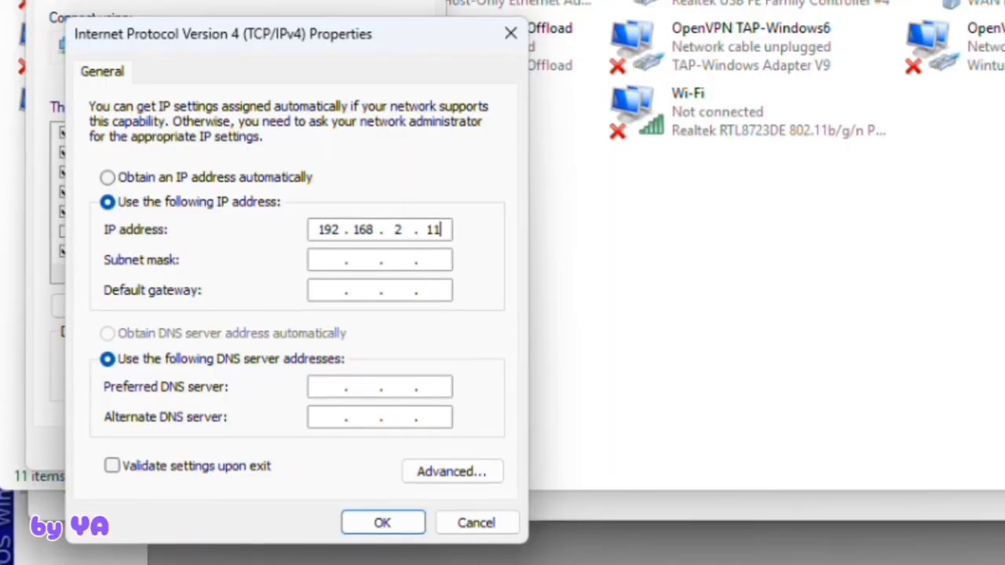
pyautogui.click(210, 286)
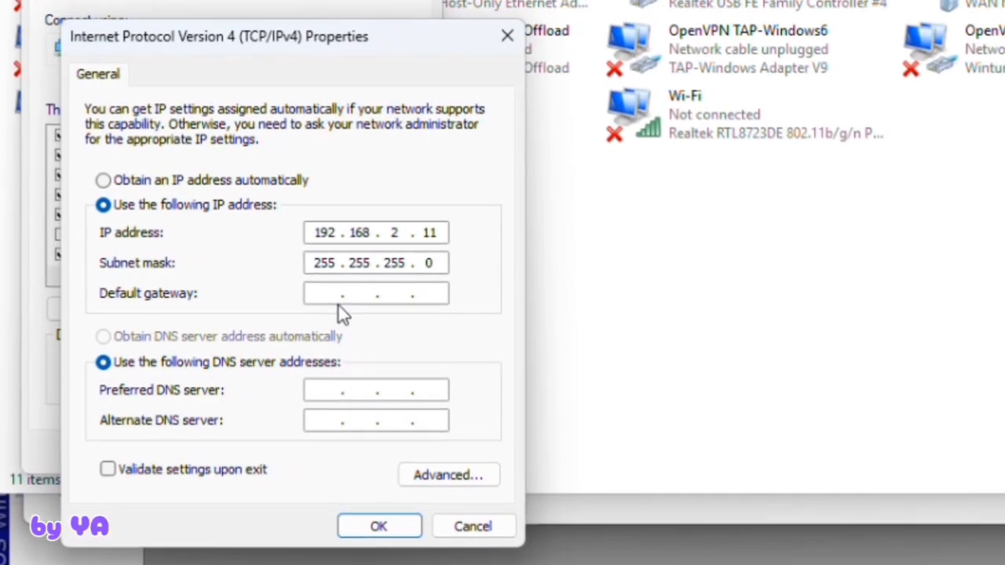
# - Enter gateway 192.168.2.10, DNS servers 192.168.2.10 and 8.8.8.8, and save
pyautogui.click(338, 292)
pyautogui.write('192 . 168 . ')
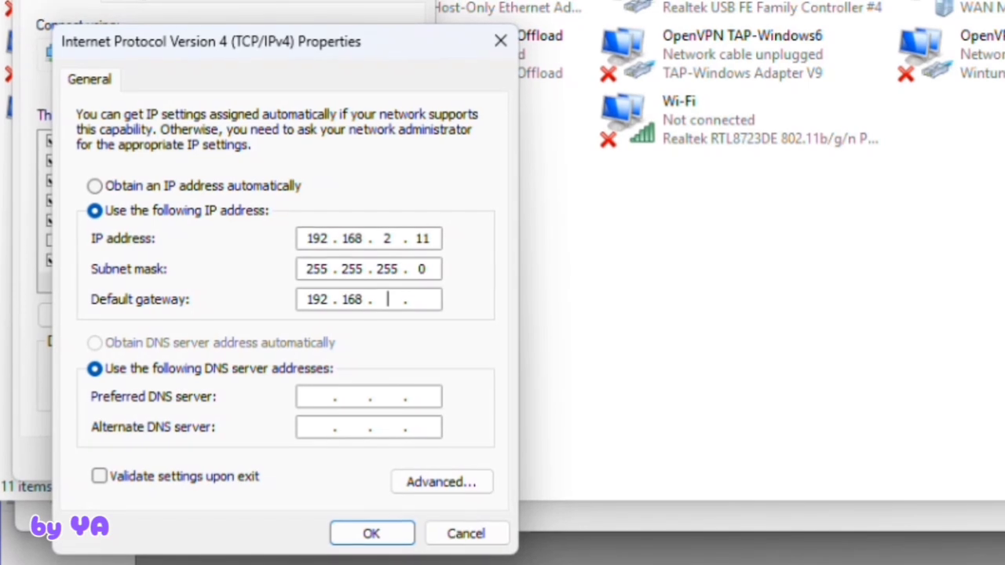
pyautogui.write('2 . 10')
pyautogui.click(307, 399)
pyautogui.write('192.168.2.1')
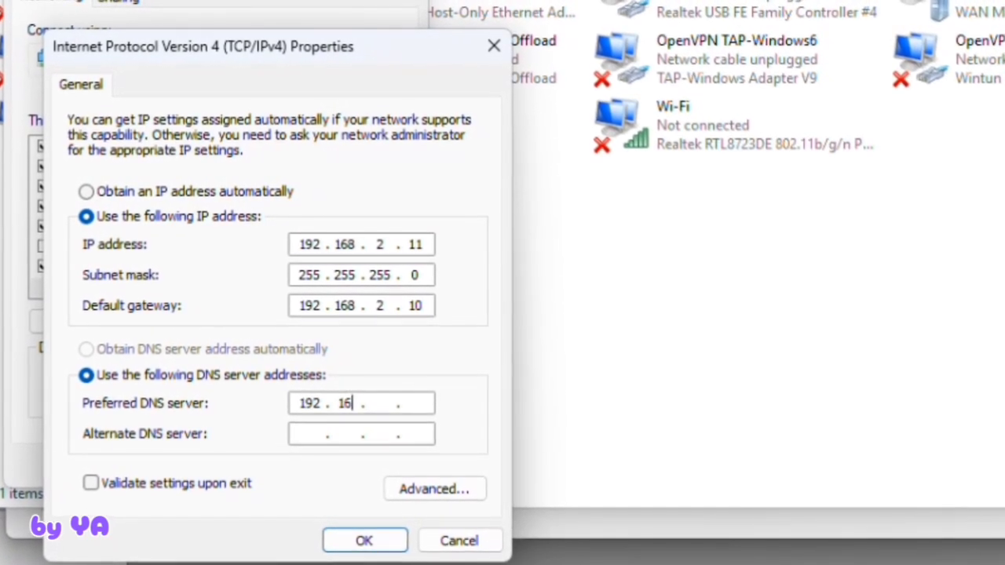
pyautogui.write('0')
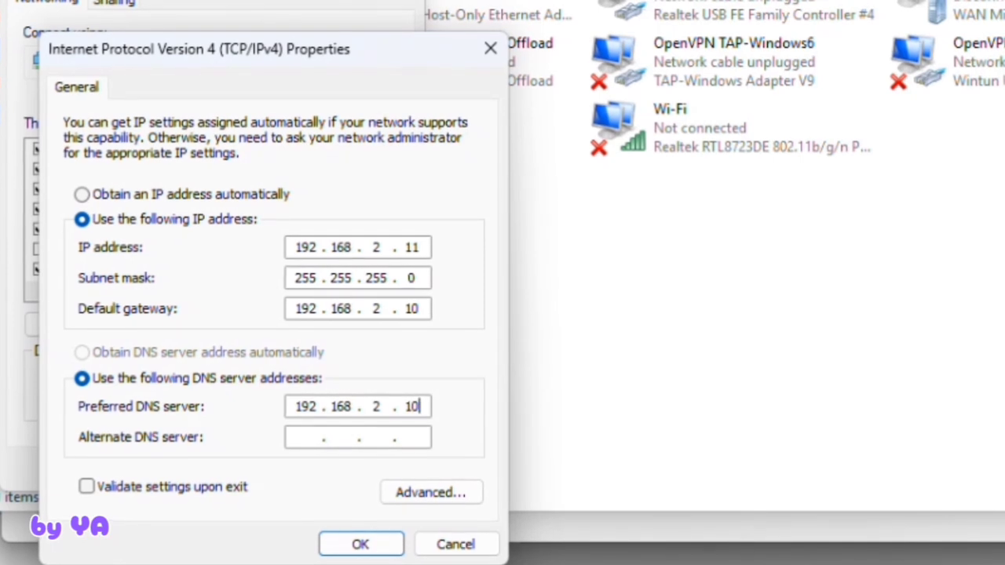
pyautogui.click(305, 440)
pyautogui.write('8.8.8.8')
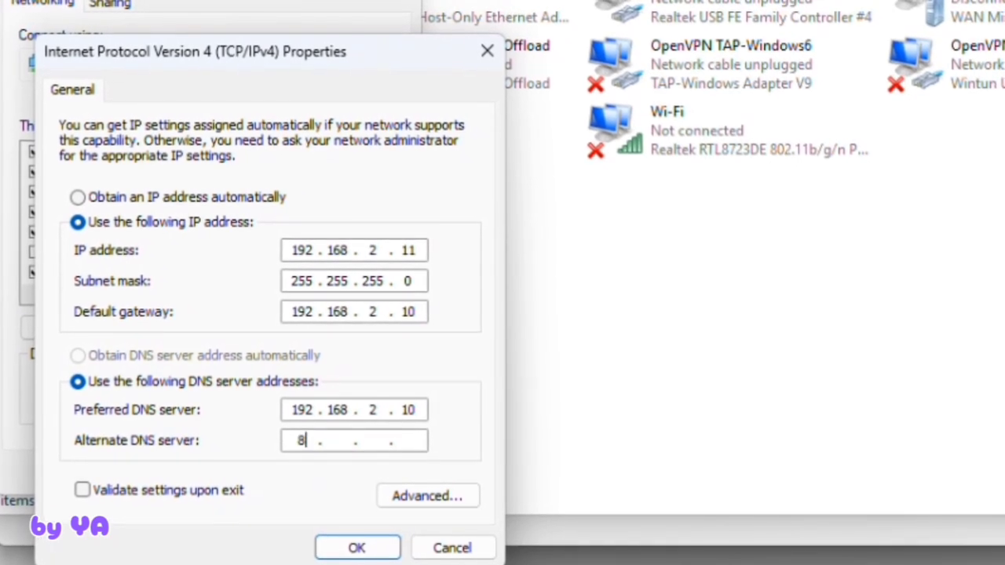
pyautogui.click(353, 551)
pyautogui.click(281, 482)
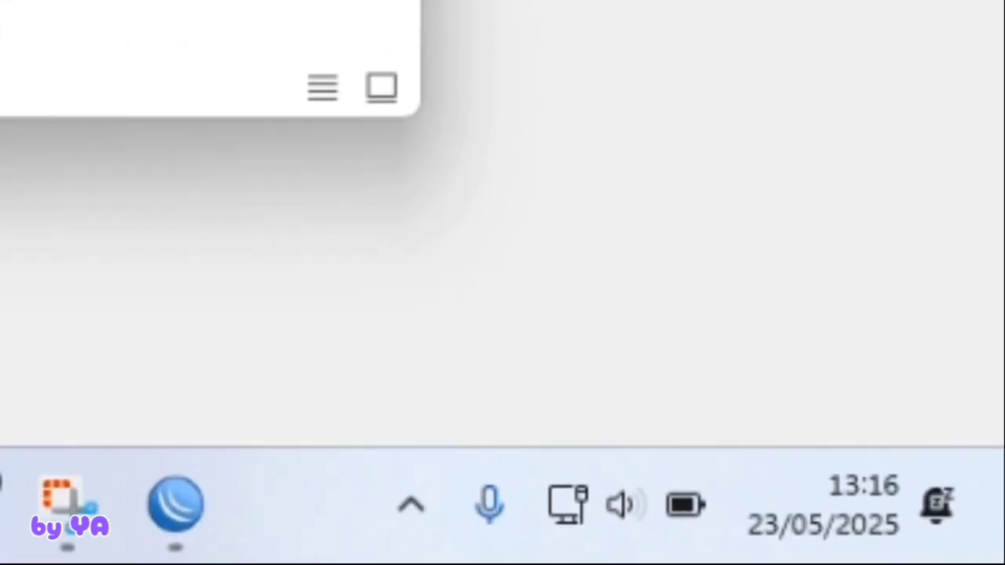
# - Check Ethernet 8's connection details showing 192.168.2.11, gateway 192.168.2.10 and both DNS servers
pyautogui.rightClick(486, 119)
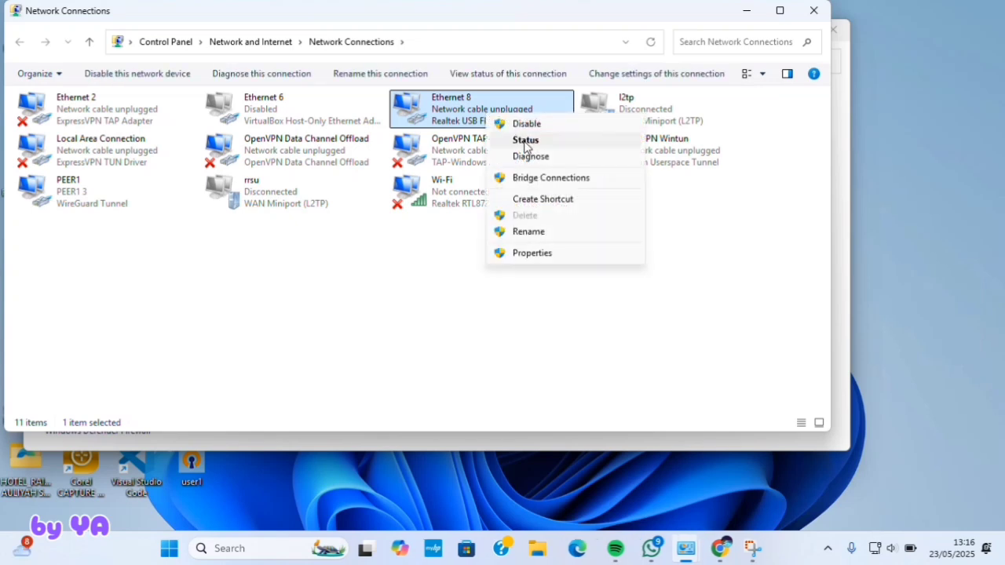
pyautogui.click(518, 141)
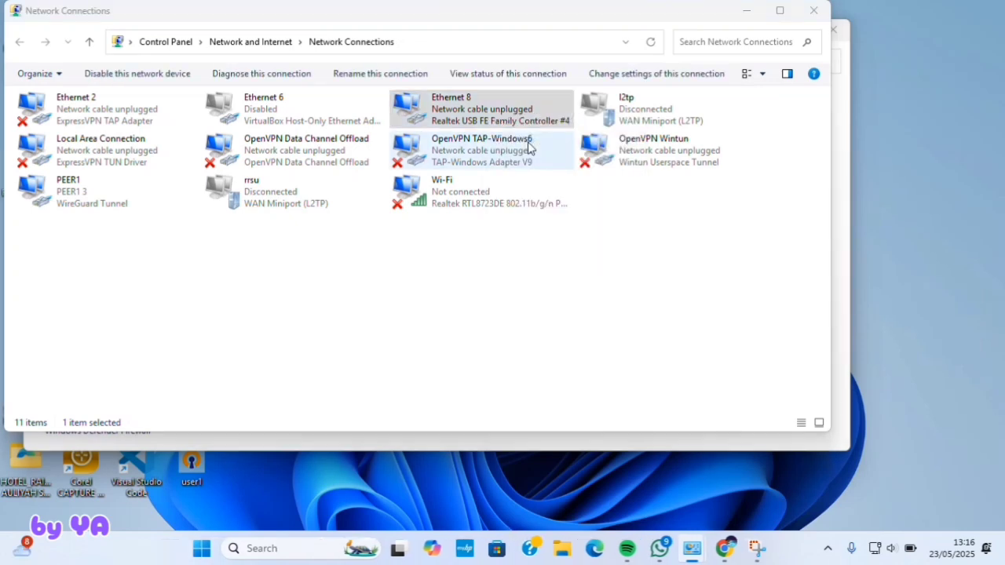
pyautogui.click(434, 264)
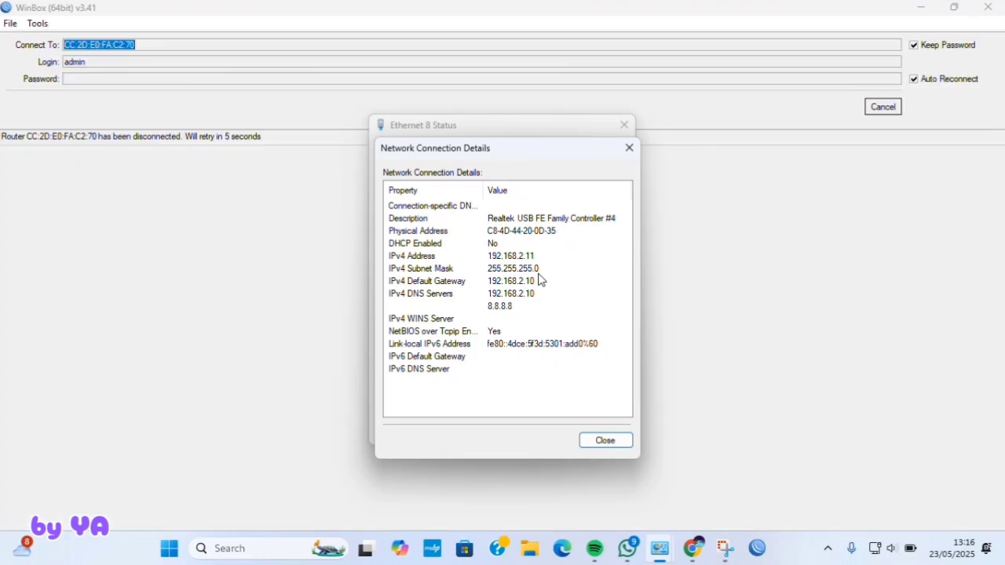
pyautogui.click(607, 438)
# - Dismiss the password prompt and add 192.168.2.0/24 to firewall address list network-local
pyautogui.click(606, 436)
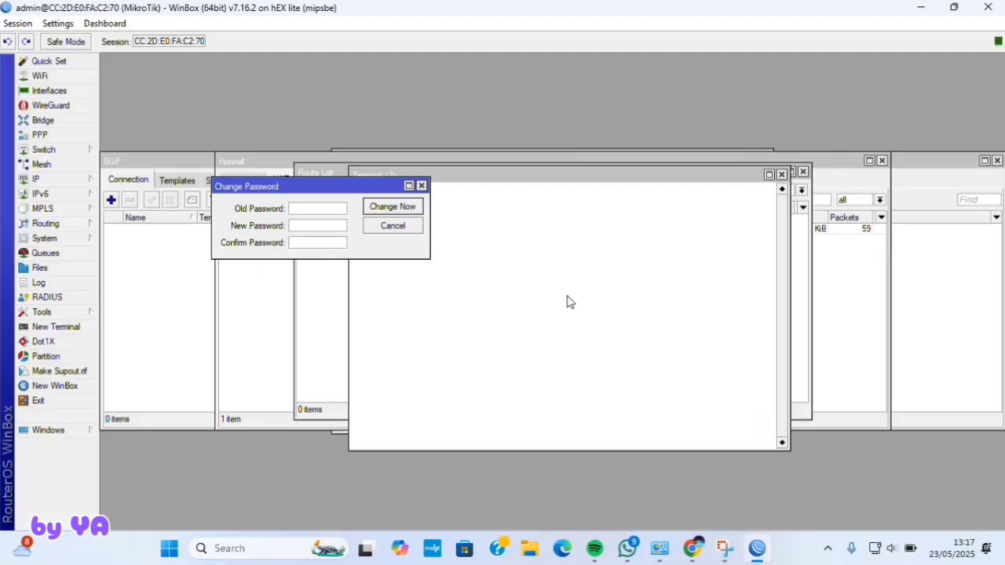
pyautogui.click(422, 186)
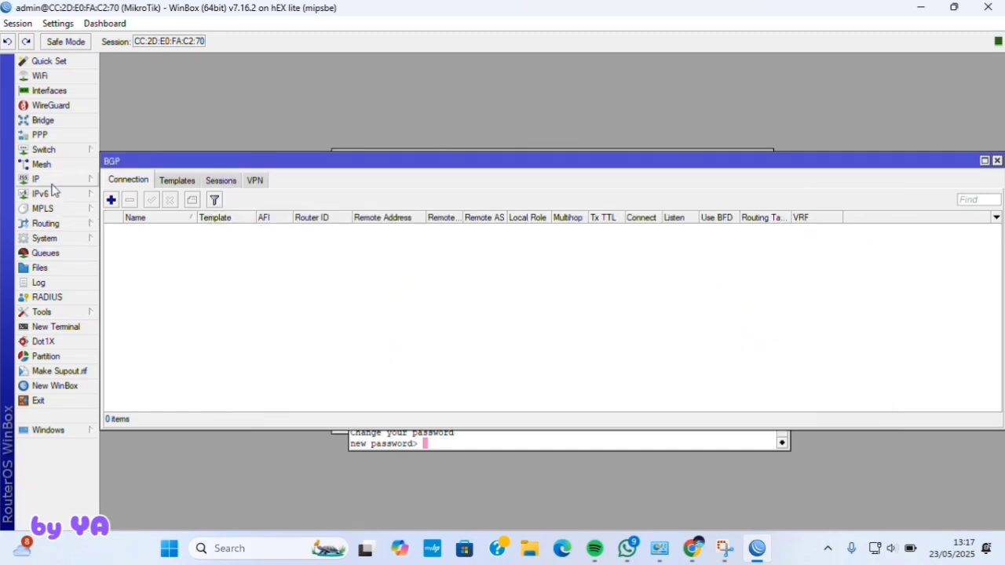
pyautogui.click(49, 182)
pyautogui.click(120, 223)
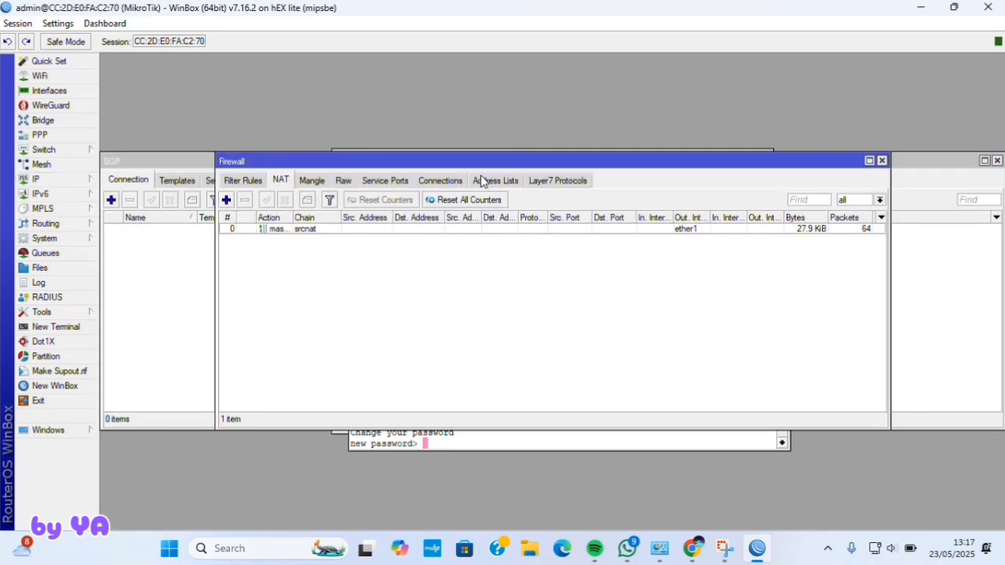
pyautogui.click(482, 181)
pyautogui.click(226, 199)
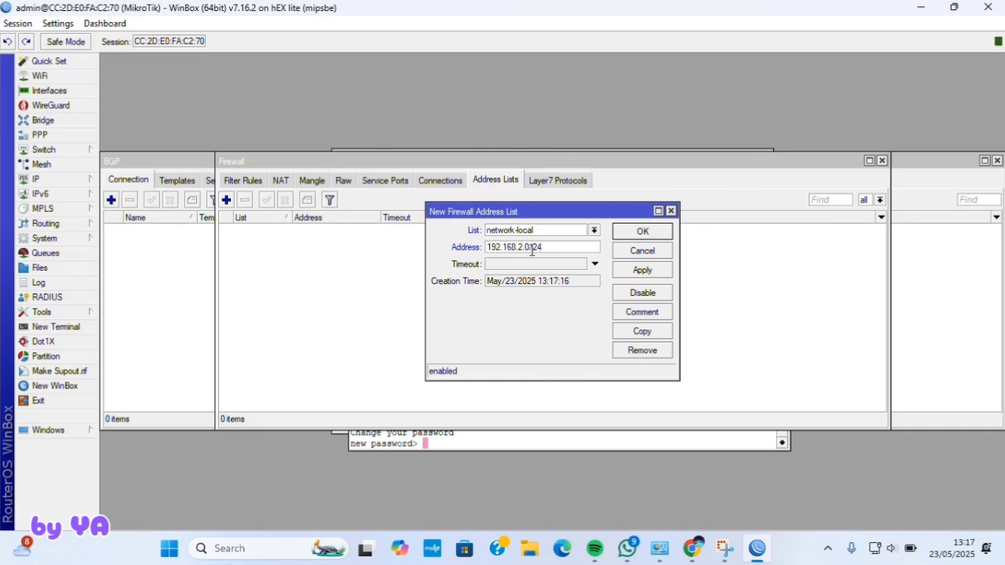
pyautogui.click(630, 276)
pyautogui.click(632, 235)
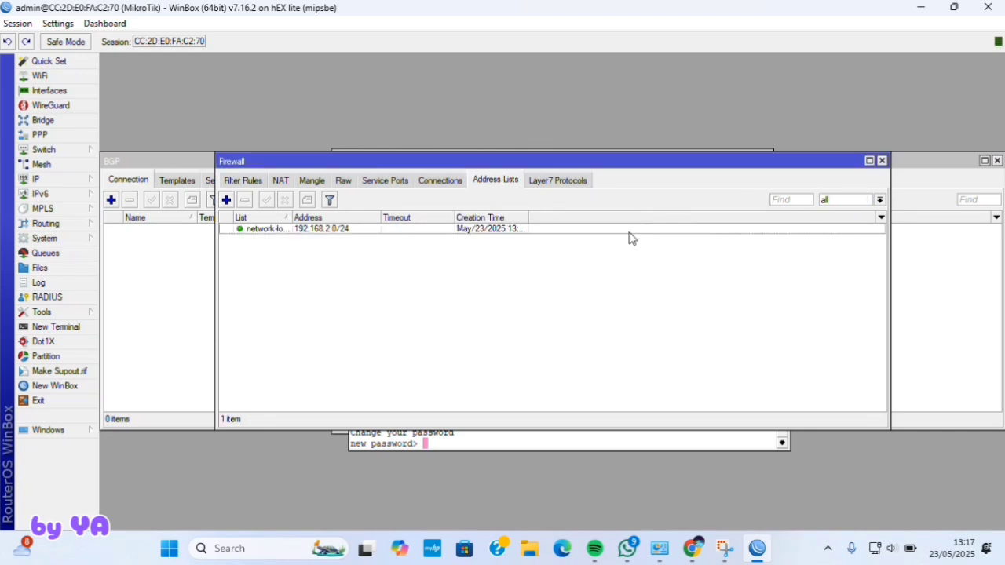
pyautogui.click(62, 224)
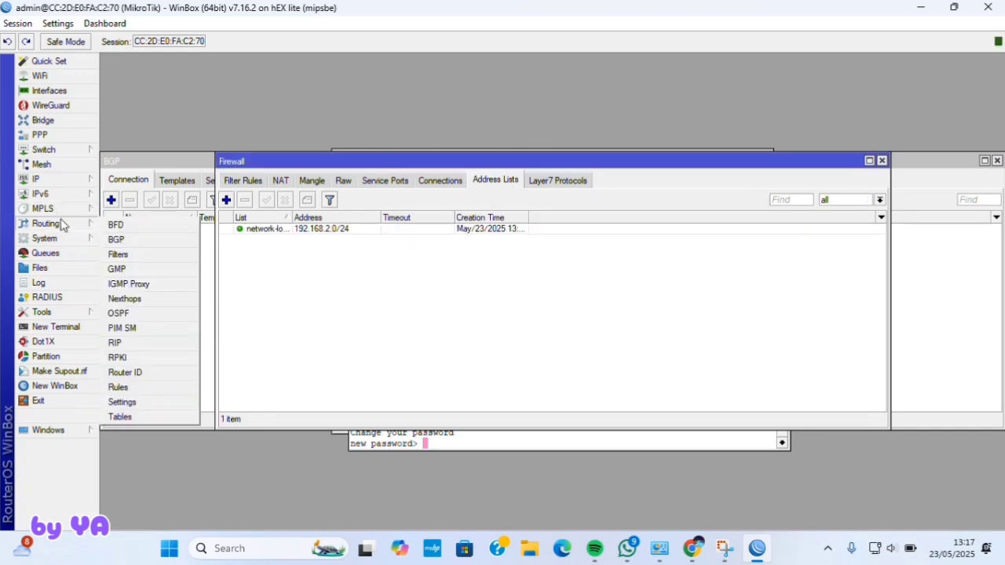
# - Create BGP template Yogyakarta with AS 516578, AFI ip and router ID 10.10.10.10
pyautogui.click(119, 241)
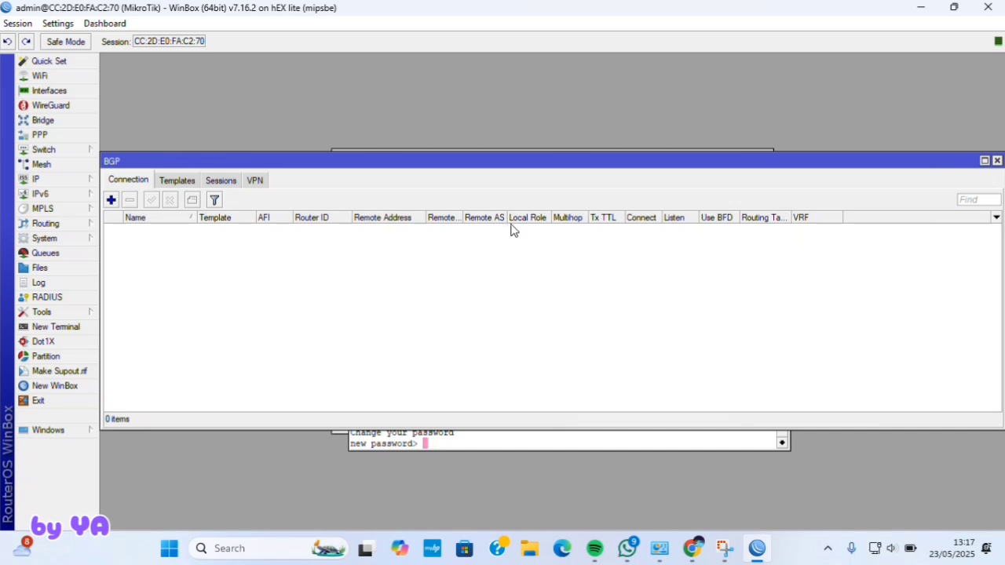
pyautogui.click(177, 186)
pyautogui.click(111, 201)
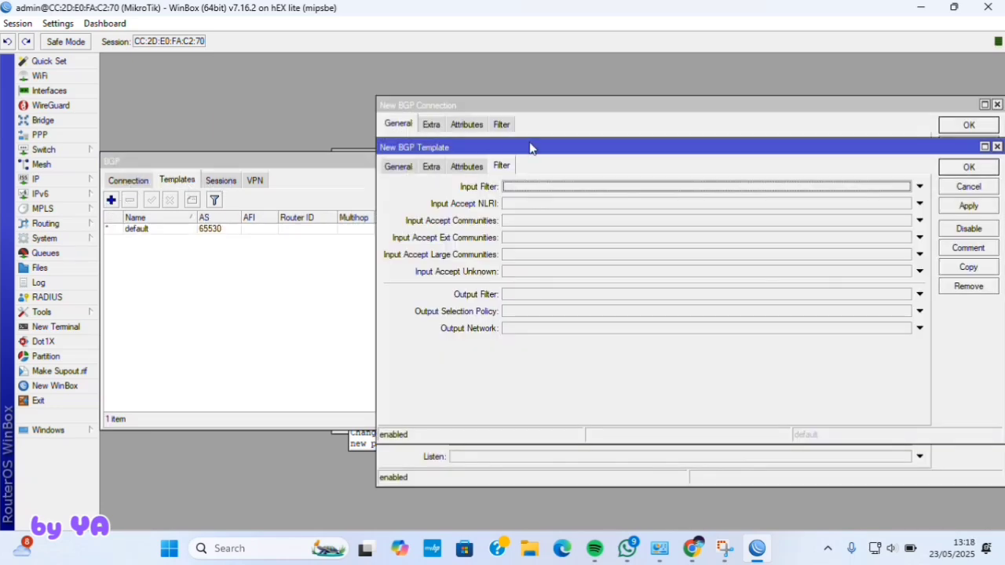
pyautogui.click(400, 167)
pyautogui.press('BackSpace')
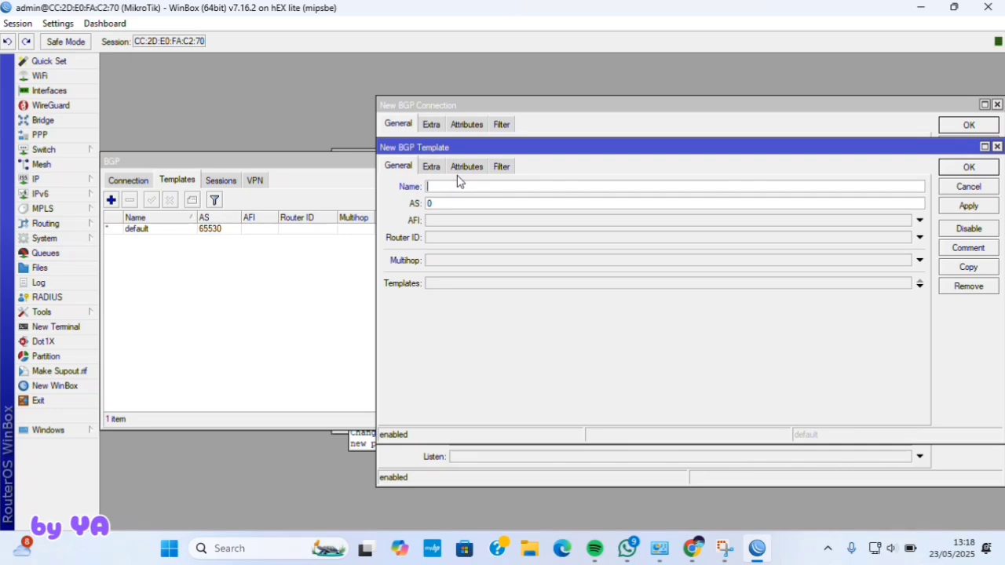
pyautogui.write('Yogyakarta')
pyautogui.click(470, 203)
pyautogui.click(464, 221)
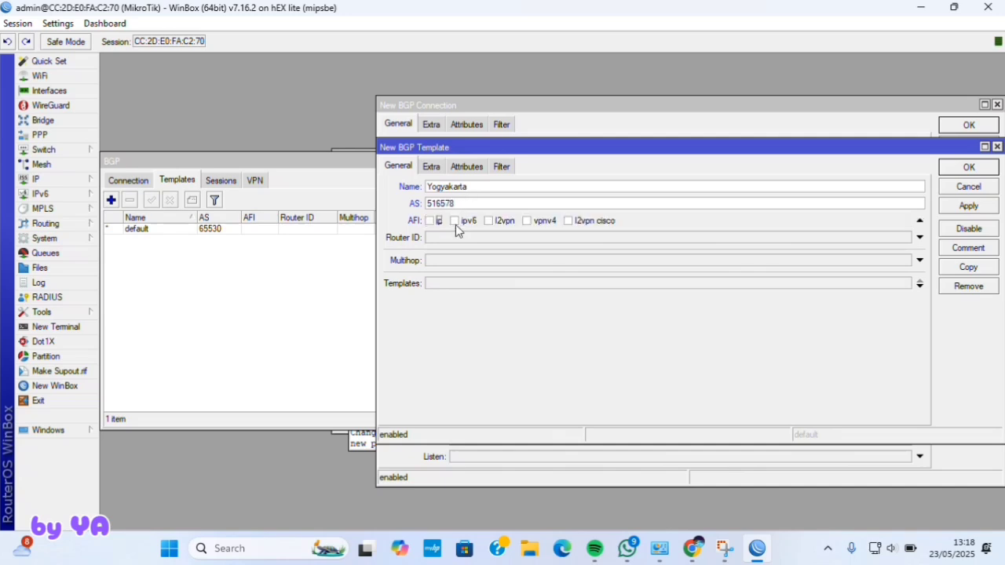
pyautogui.click(430, 221)
pyautogui.click(438, 240)
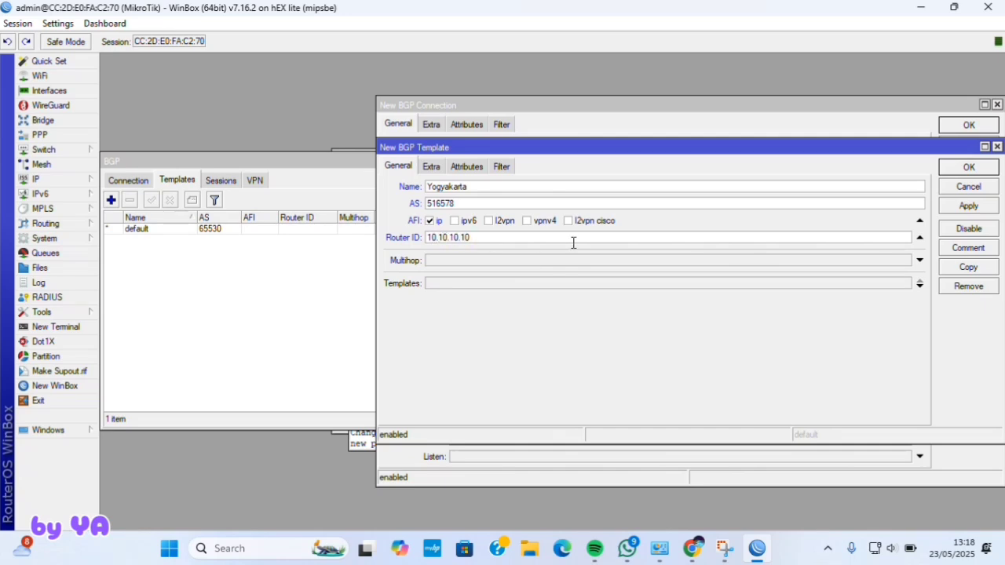
# - Use routing table main, redistribute connected, static and bgp, default originate always
pyautogui.click(432, 168)
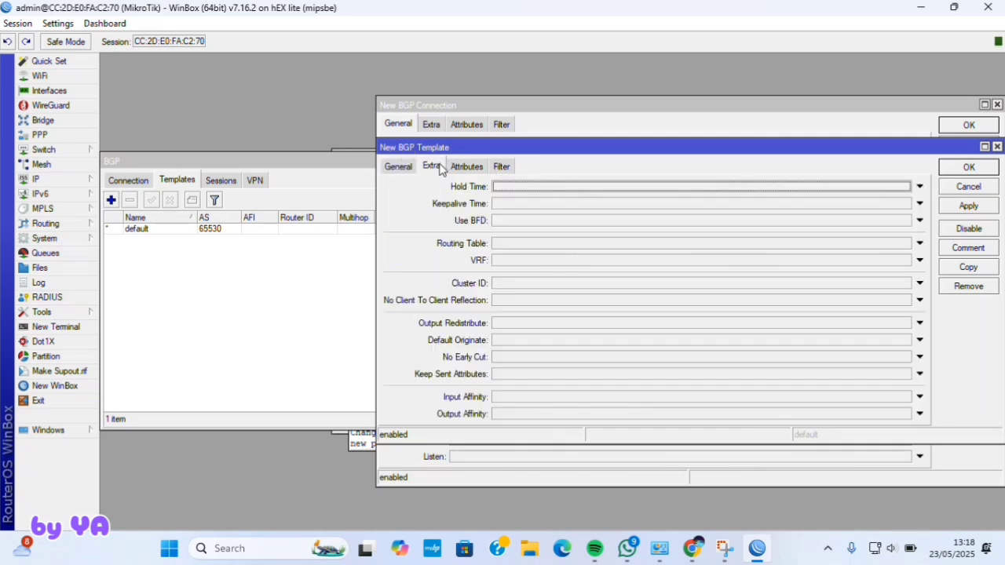
pyautogui.click(511, 243)
pyautogui.click(509, 327)
pyautogui.click(496, 323)
pyautogui.click(553, 322)
pyautogui.click(652, 323)
pyautogui.click(625, 343)
pyautogui.click(557, 343)
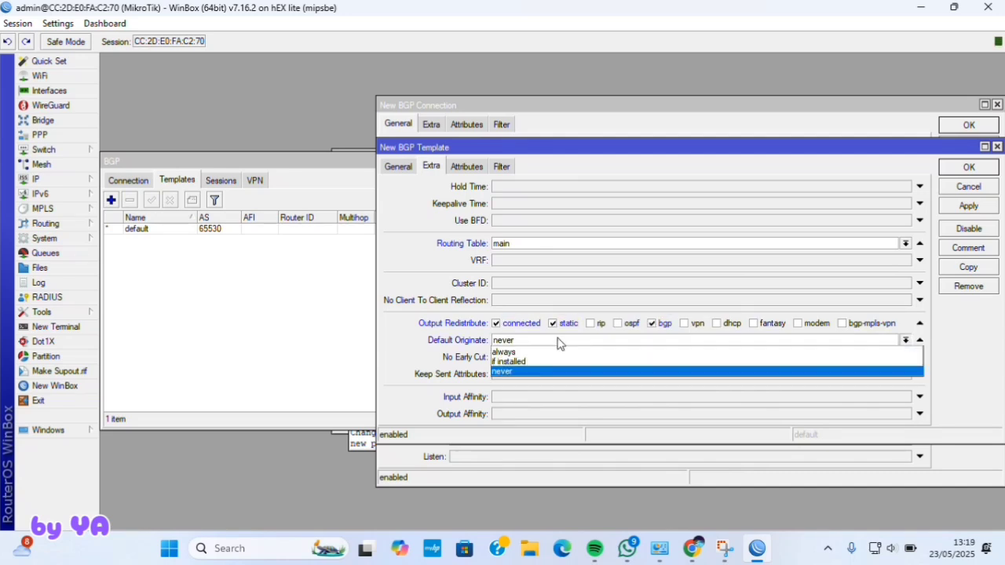
pyautogui.click(541, 352)
# - Set the template's output network to network-local and save it
pyautogui.click(501, 166)
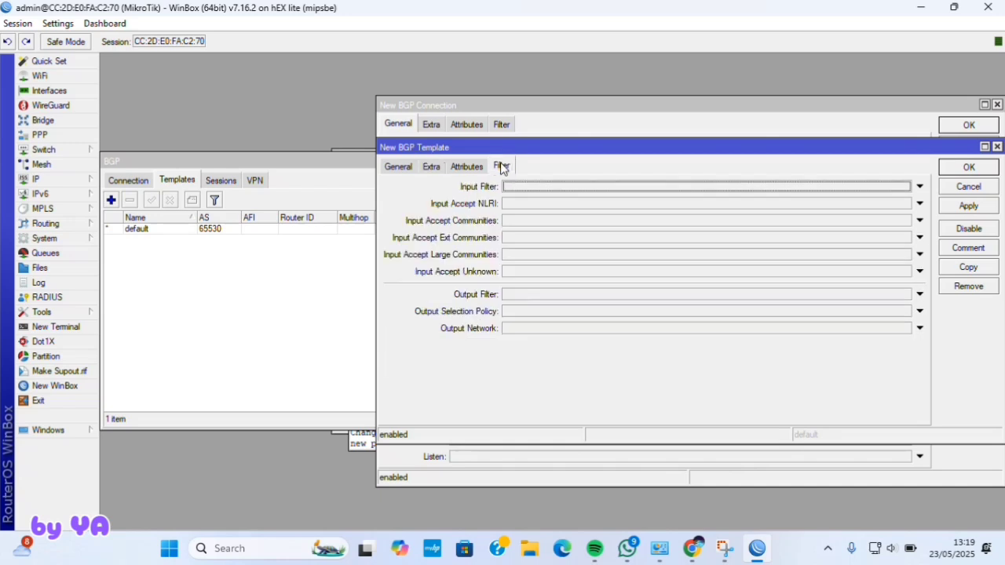
pyautogui.click(536, 330)
pyautogui.click(905, 328)
pyautogui.click(890, 343)
pyautogui.click(974, 206)
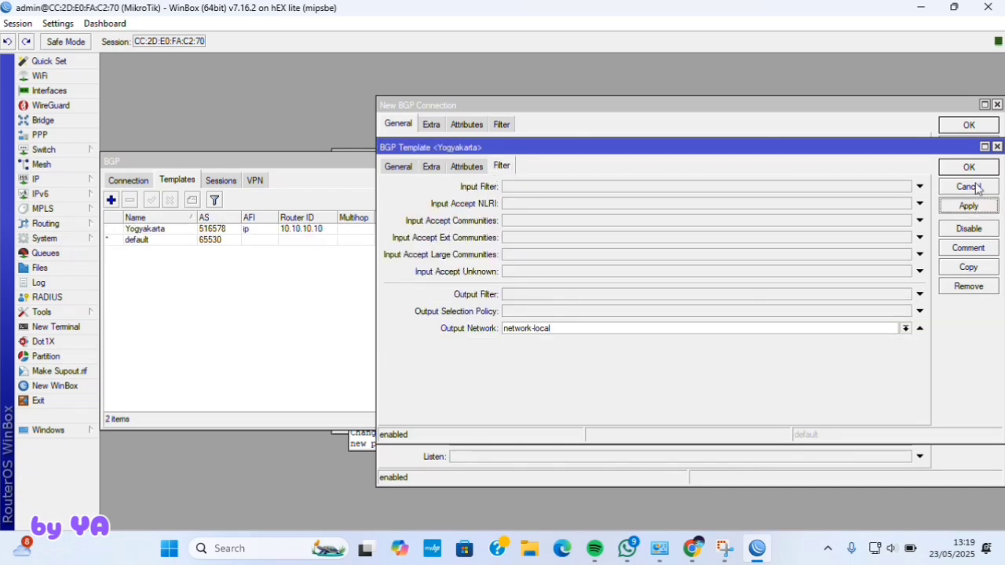
pyautogui.click(969, 167)
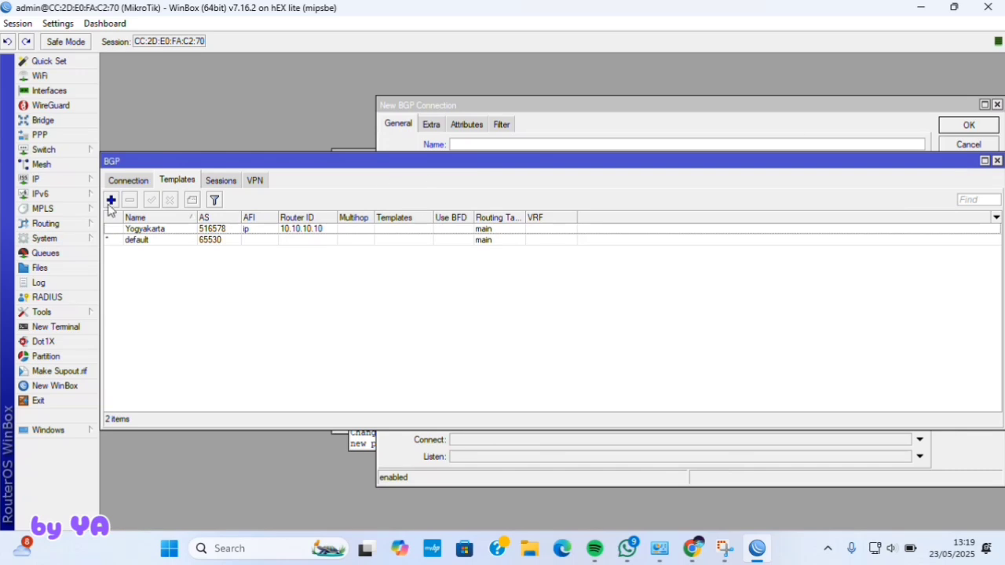
# - Create a new BGP connection, clearing its default name and basing it on the Yogyakarta template
pyautogui.click(143, 180)
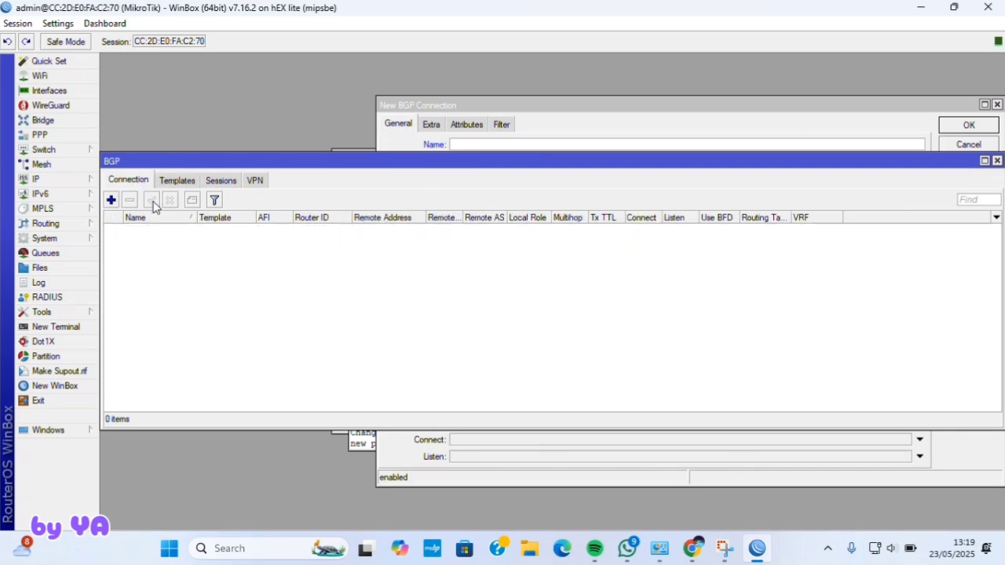
pyautogui.click(111, 199)
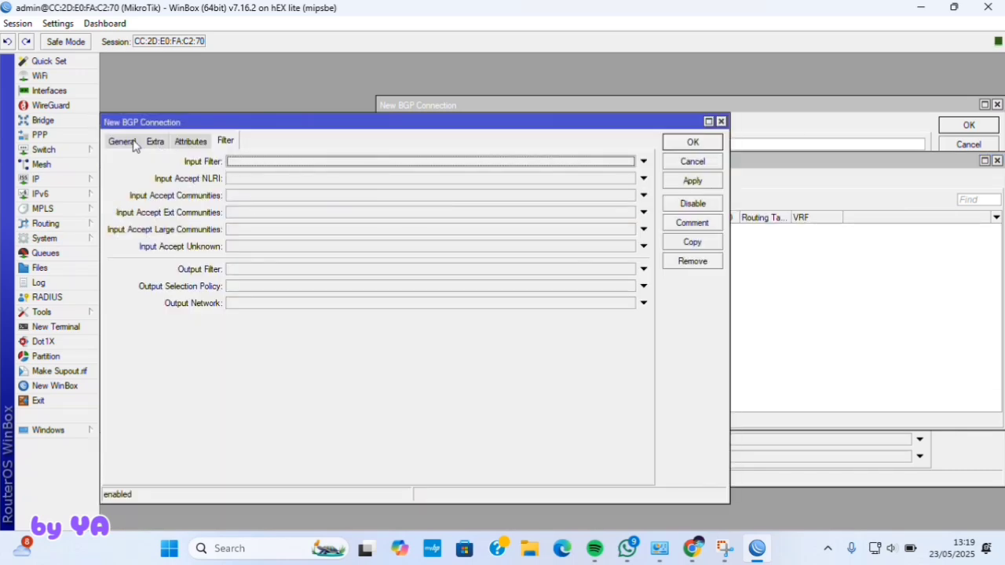
pyautogui.click(133, 141)
pyautogui.press('BackSpace')
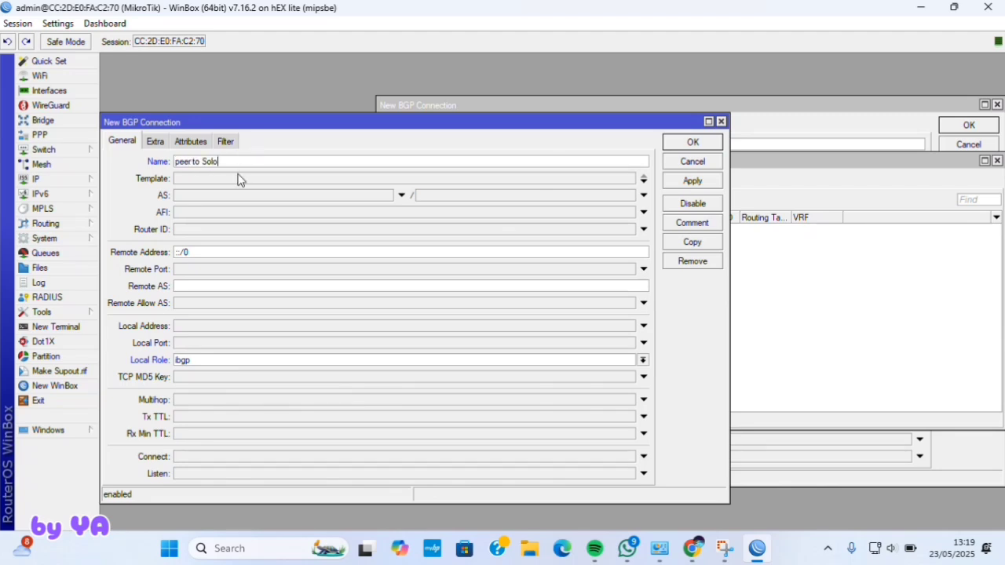
pyautogui.click(239, 179)
pyautogui.click(624, 179)
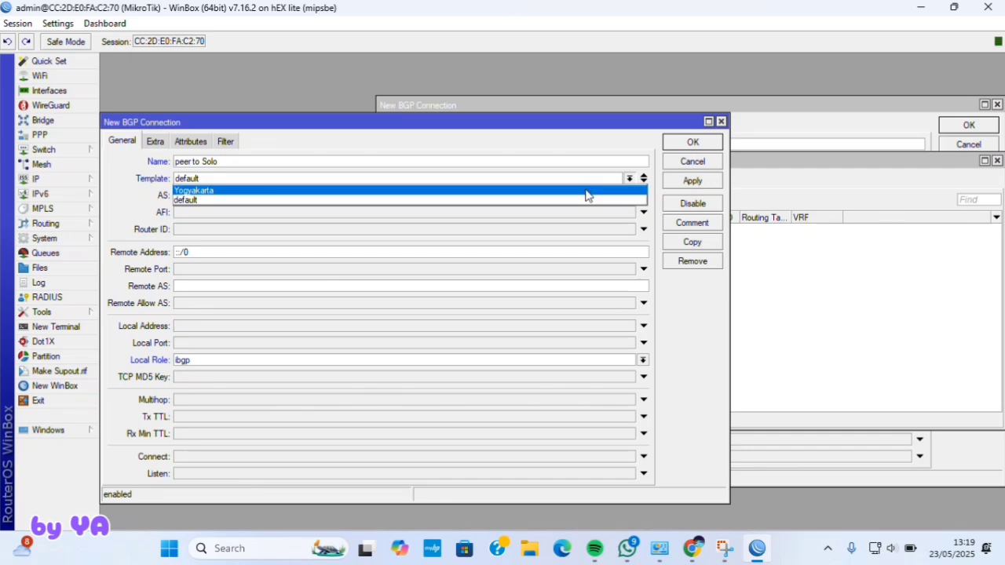
pyautogui.click(484, 190)
# - Enter AS 2020, address family ip, router ID, remote address 192.168.2.12/24 and local role ebgp
pyautogui.click(363, 197)
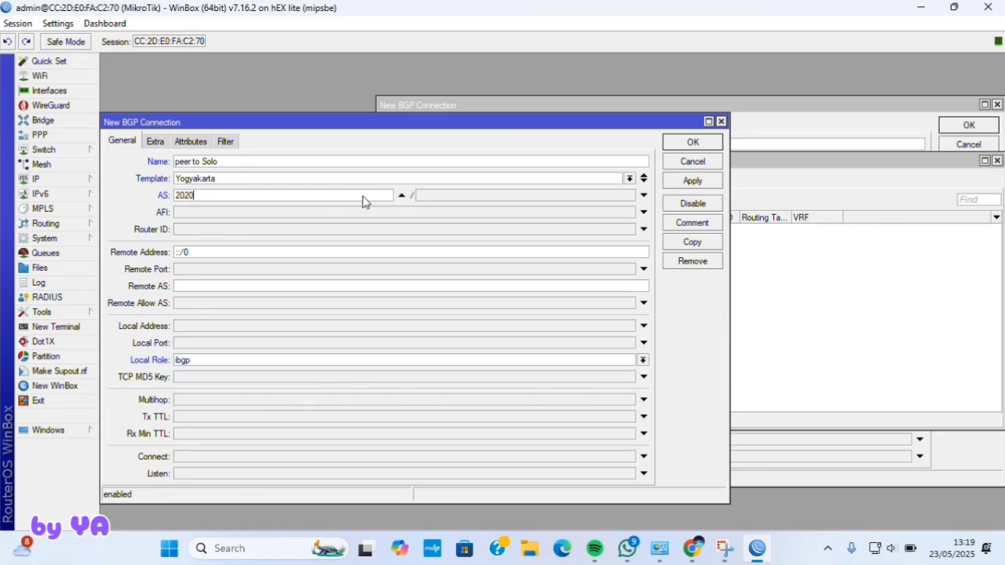
pyautogui.click(279, 212)
pyautogui.click(179, 213)
pyautogui.click(201, 230)
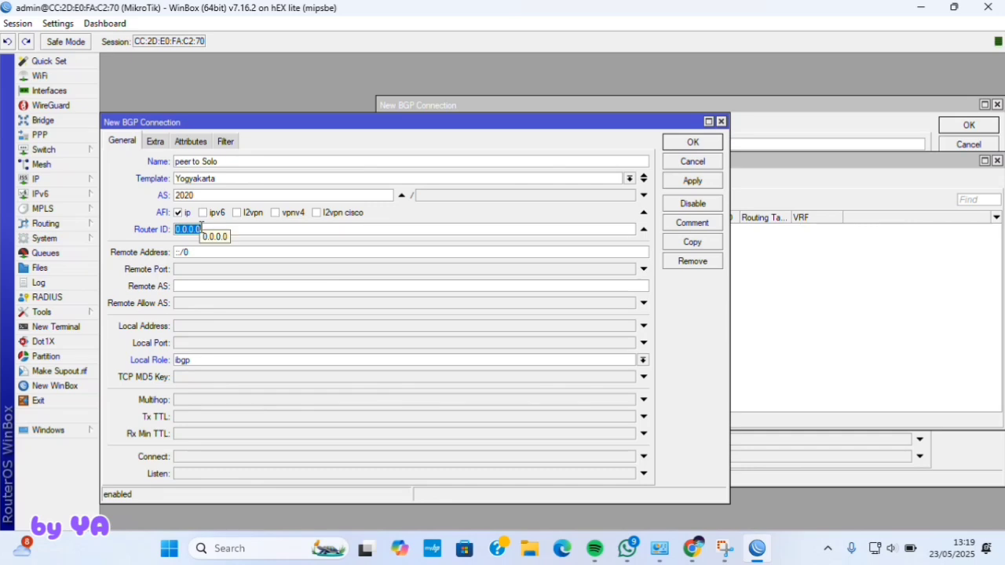
pyautogui.press('BackSpace')
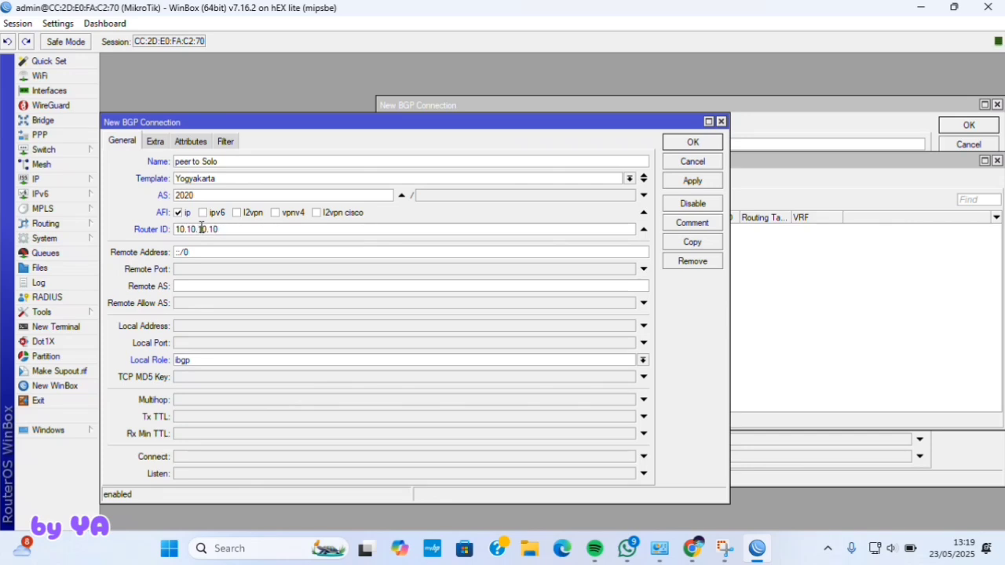
pyautogui.press('BackSpace')
pyautogui.write('192.168.2.12/243')
pyautogui.press('BackSpace')
pyautogui.click(227, 359)
pyautogui.click(220, 370)
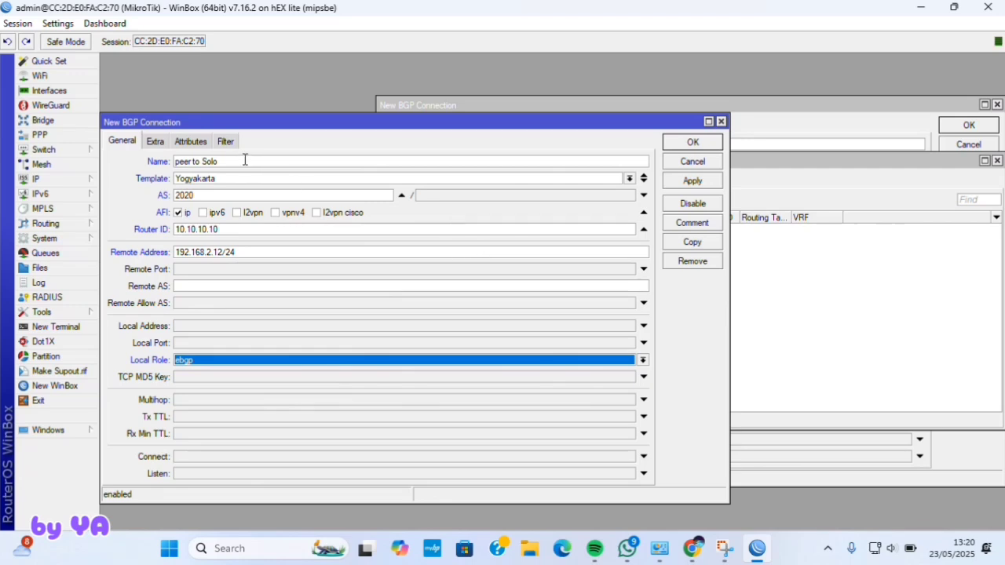
# - On the Extra settings, enable hold time and set the routing table to main
pyautogui.click(158, 143)
pyautogui.click(235, 163)
pyautogui.click(240, 220)
# - Leave hold time unset, redistribute connected, static and bgp routes, and default-originate always
pyautogui.click(260, 161)
pyautogui.click(629, 161)
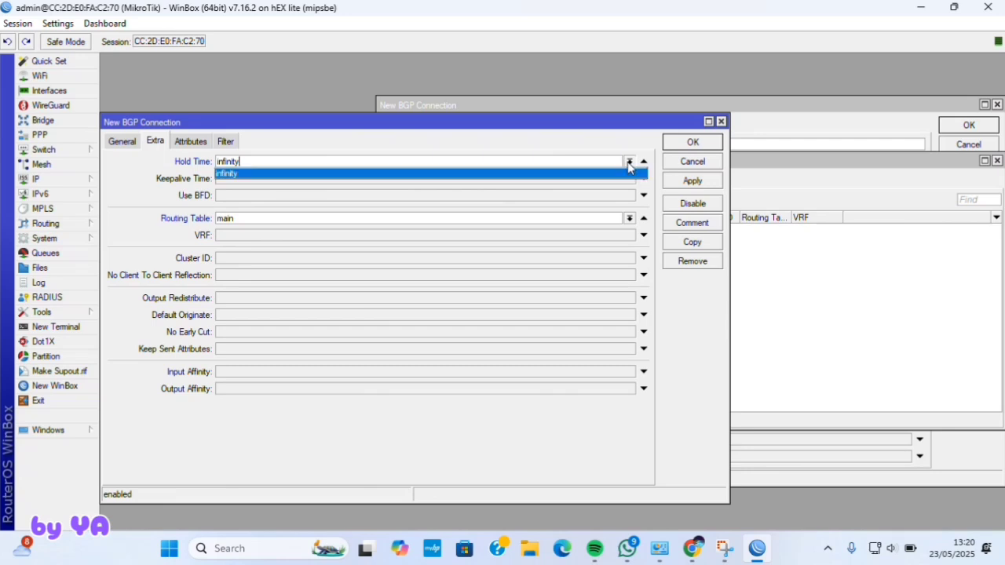
pyautogui.click(642, 161)
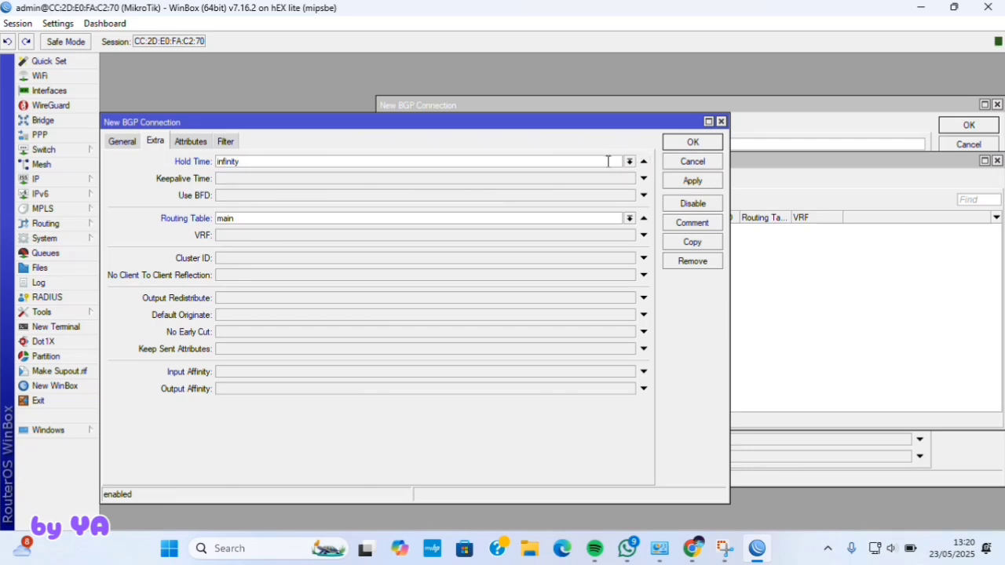
pyautogui.press('BackSpace')
pyautogui.press('BackSpace')
pyautogui.press('BackSpace')
pyautogui.press('BackSpace')
pyautogui.press('BackSpace')
pyautogui.press('BackSpace')
pyautogui.press('BackSpace')
pyautogui.press('BackSpace')
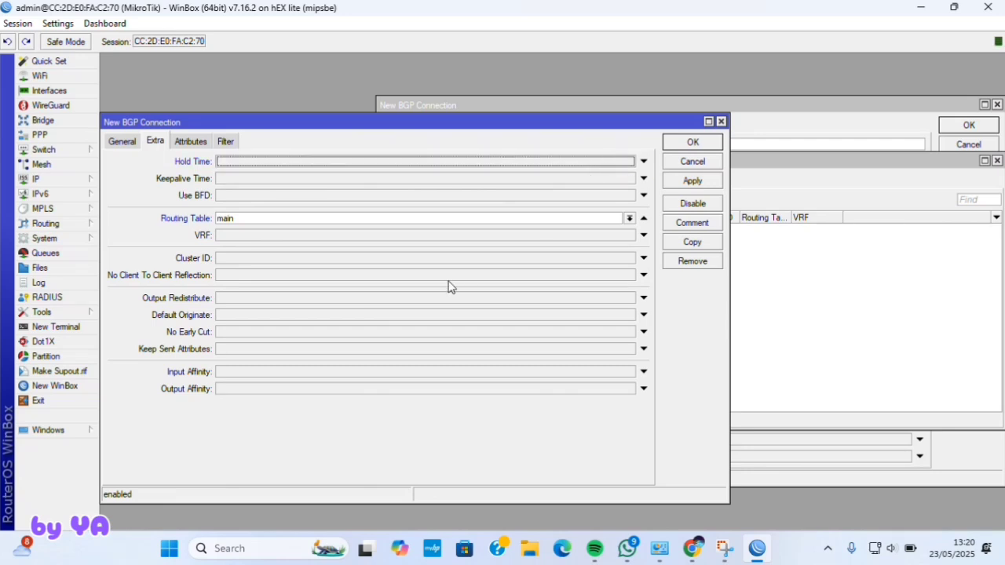
pyautogui.click(248, 300)
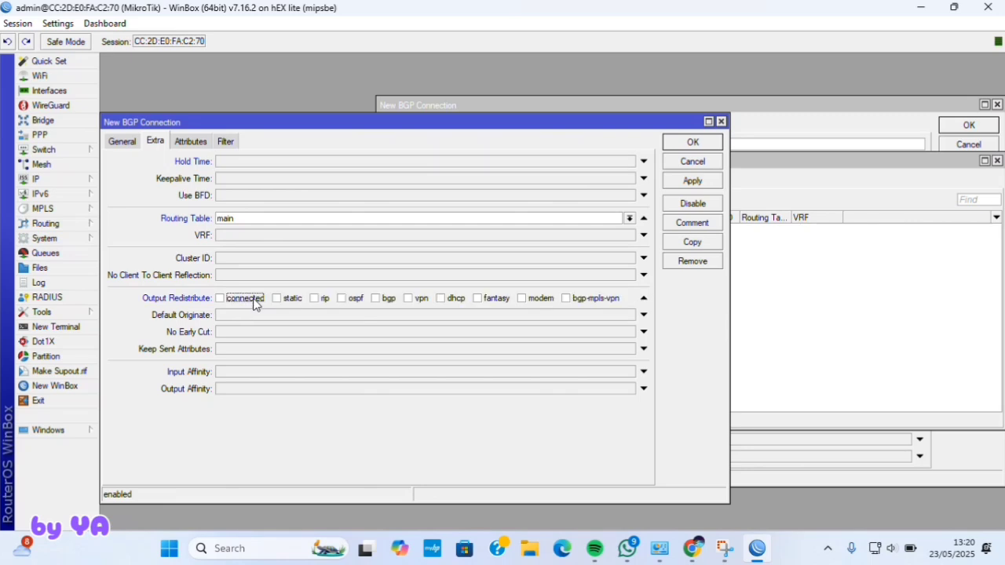
pyautogui.click(224, 301)
pyautogui.click(277, 299)
pyautogui.click(376, 299)
pyautogui.click(359, 316)
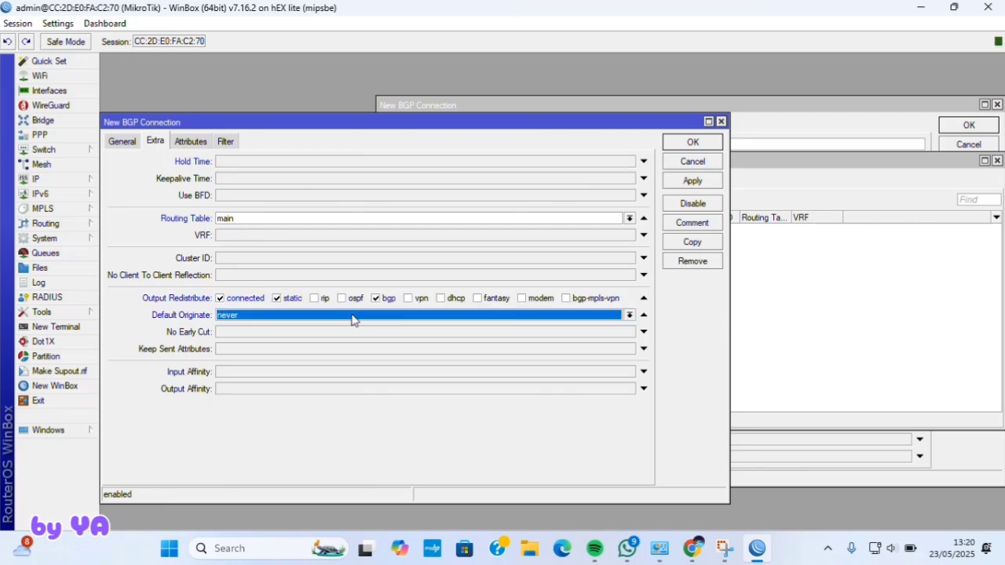
pyautogui.click(259, 317)
pyautogui.click(242, 328)
# - Set the output network filter to network-local and save the peer to Solo connection
pyautogui.click(226, 141)
pyautogui.click(306, 305)
pyautogui.click(629, 304)
pyautogui.click(629, 304)
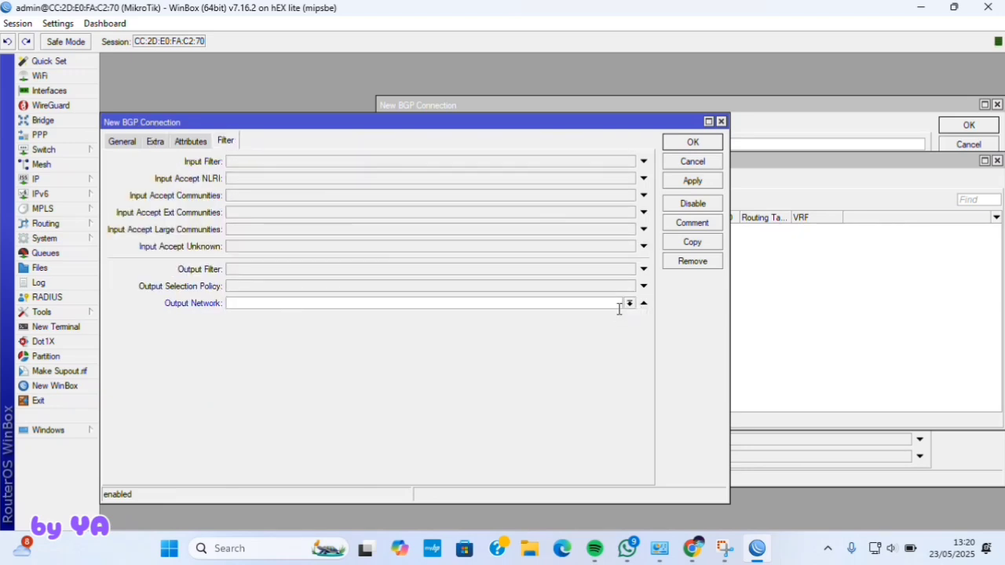
pyautogui.click(629, 305)
pyautogui.click(628, 315)
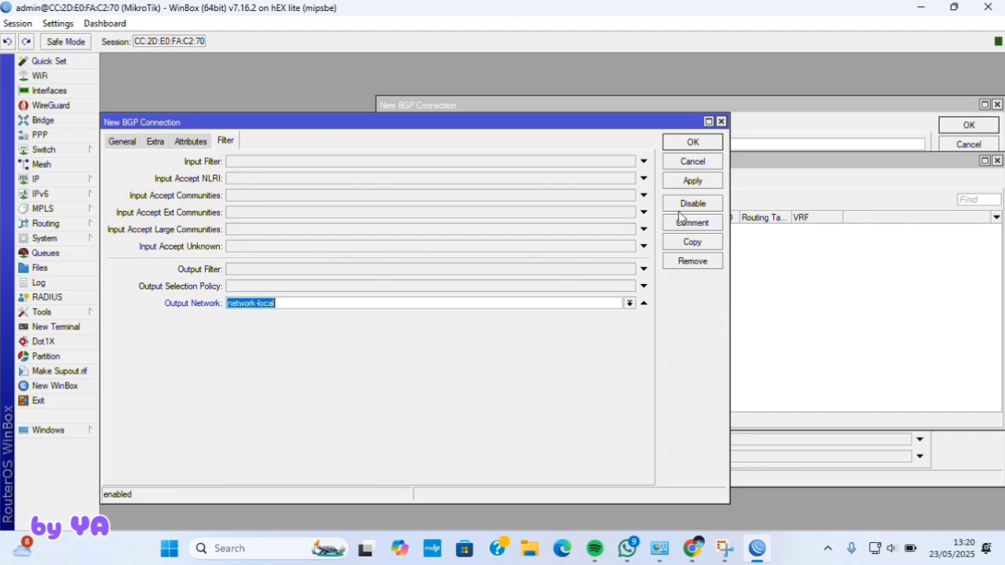
pyautogui.click(694, 183)
pyautogui.click(694, 143)
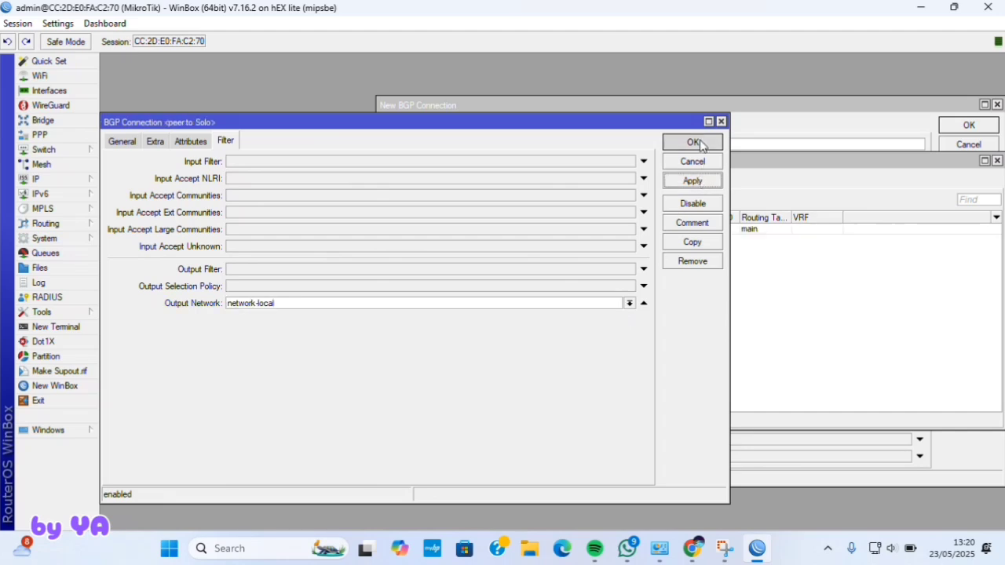
pyautogui.click(83, 240)
pyautogui.click(125, 241)
# - Replace the router identity with Yogyakarta and apply it
pyautogui.press('BackSpace')
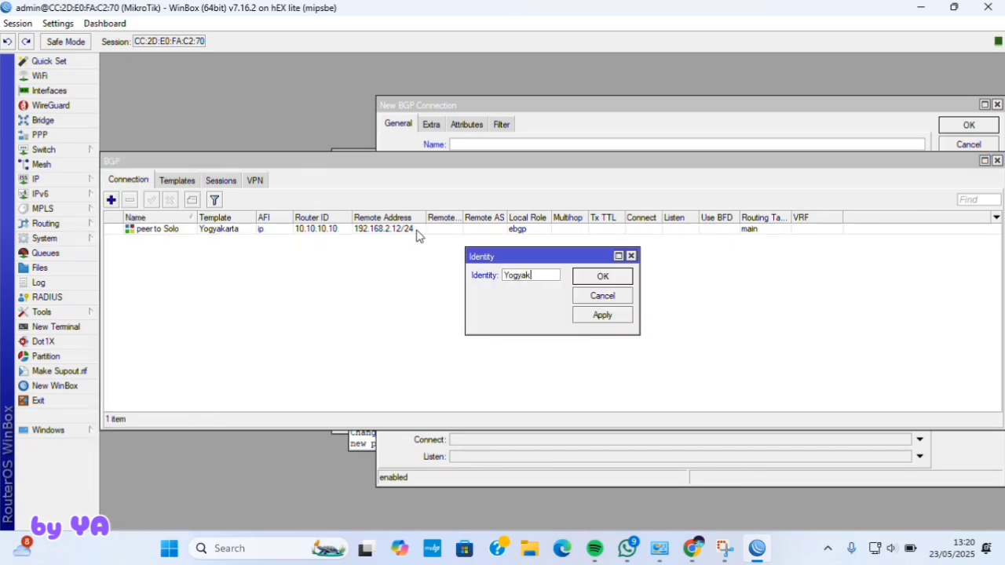
pyautogui.click(603, 315)
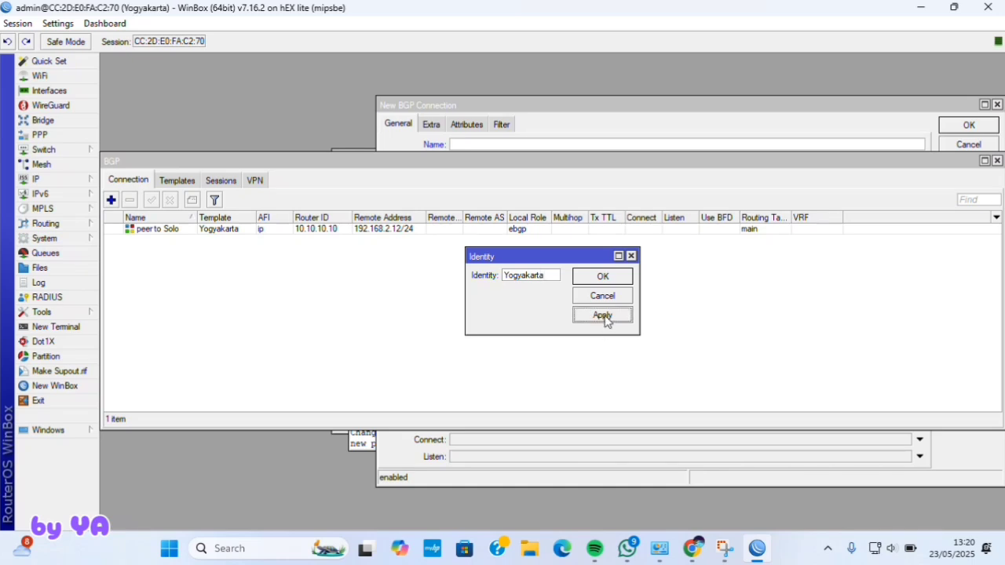
pyautogui.click(605, 278)
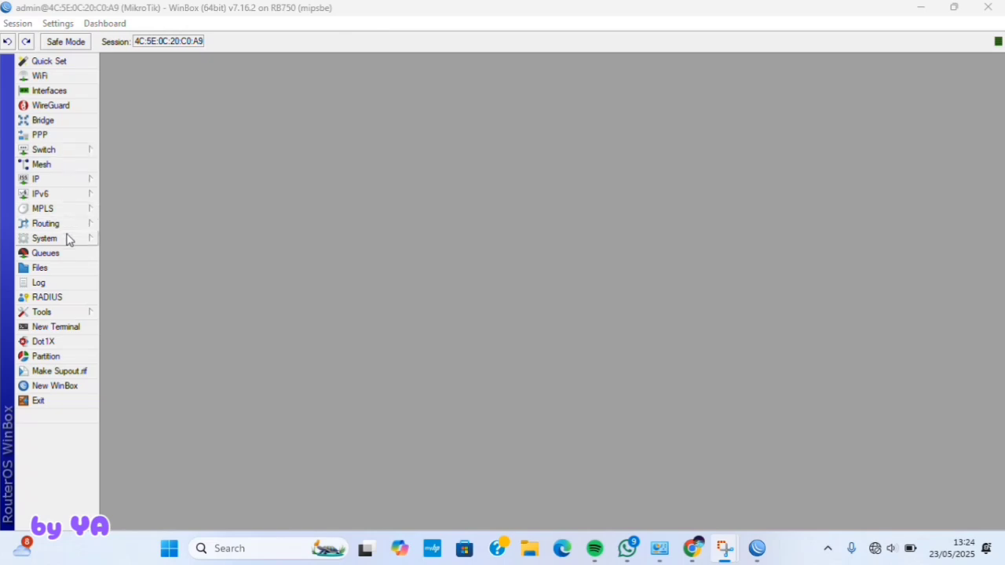
# - Set this router's identity to Solo and apply it
pyautogui.click(62, 238)
pyautogui.click(161, 240)
pyautogui.press('BackSpace')
pyautogui.write('Sp')
pyautogui.press('BackSpace')
pyautogui.write('ole')
pyautogui.press('BackSpace')
pyautogui.press('BackSpace')
pyautogui.press('BackSpace')
pyautogui.write('olo')
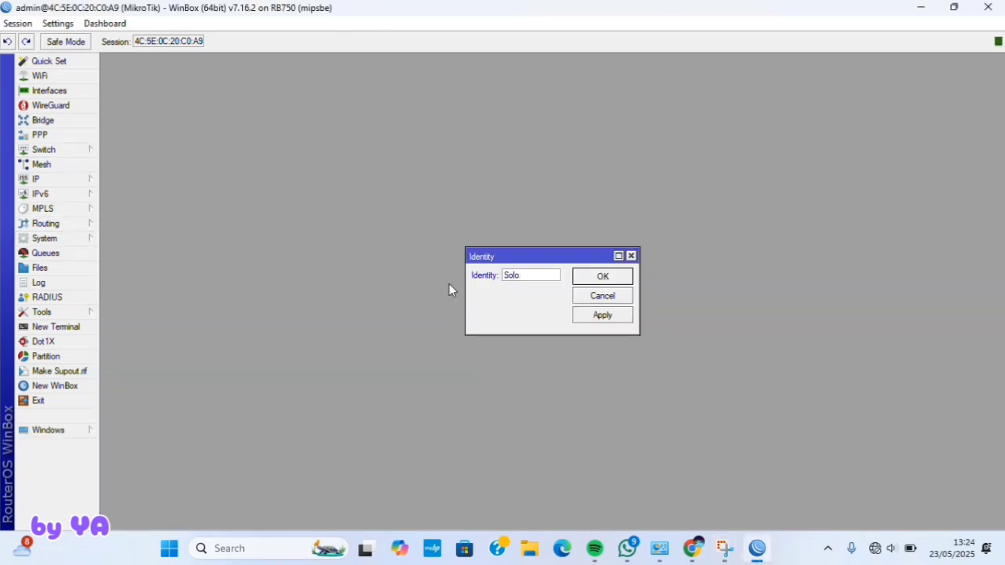
pyautogui.click(607, 311)
pyautogui.click(599, 278)
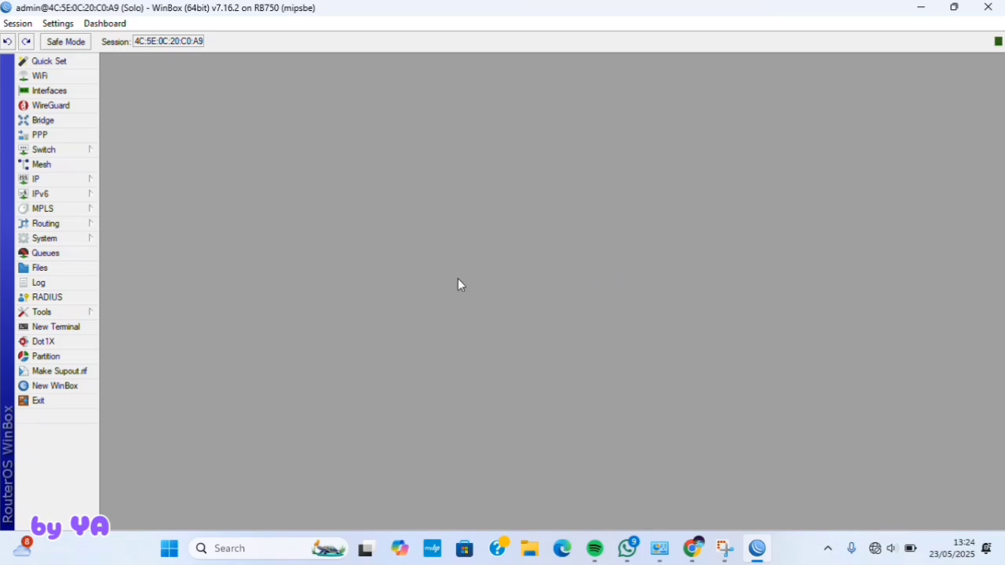
# - Add IP address 192.168.2.12/24 on ether1
pyautogui.click(55, 181)
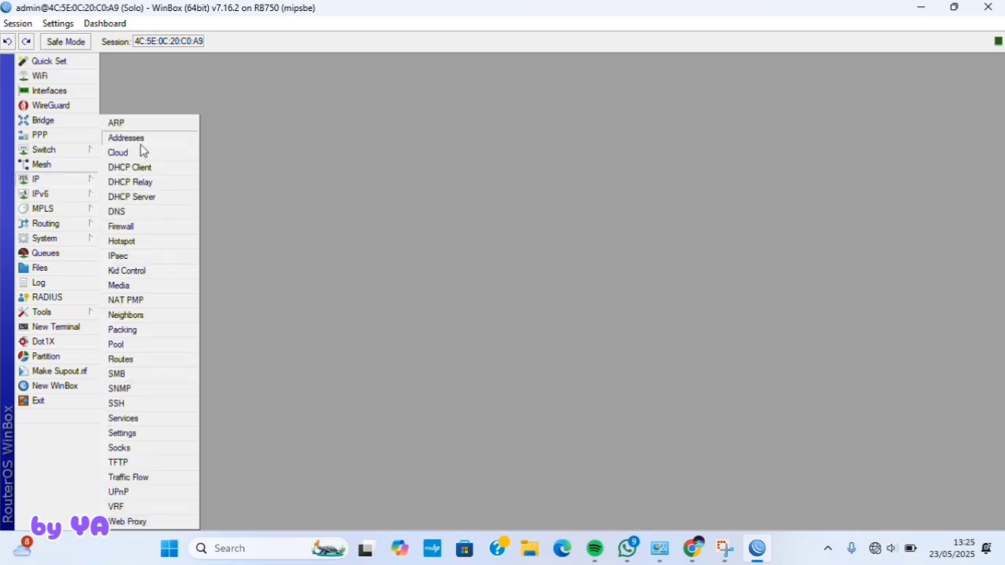
pyautogui.click(141, 139)
pyautogui.click(436, 190)
pyautogui.write('19')
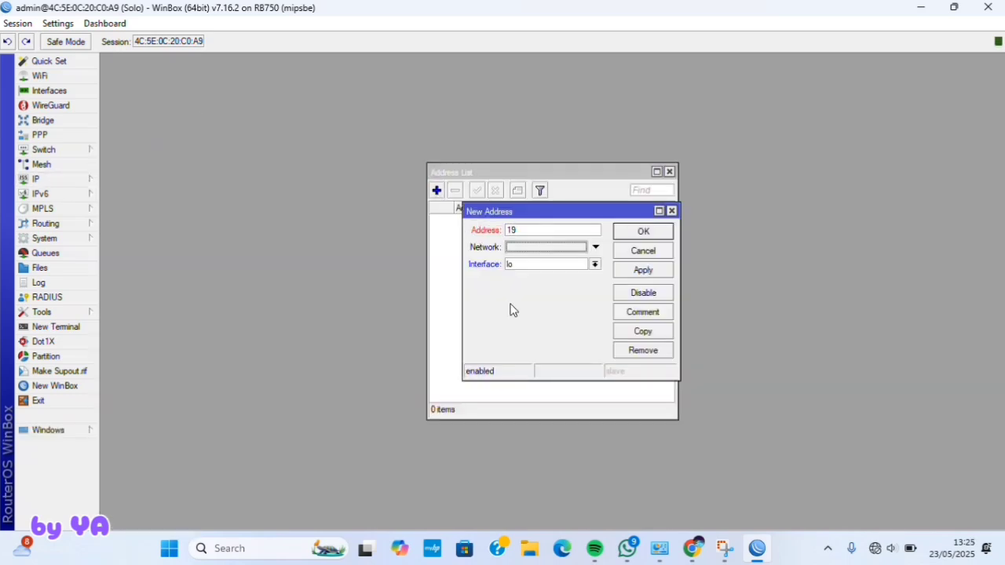
pyautogui.click(528, 231)
pyautogui.write('2.168.2.12/24')
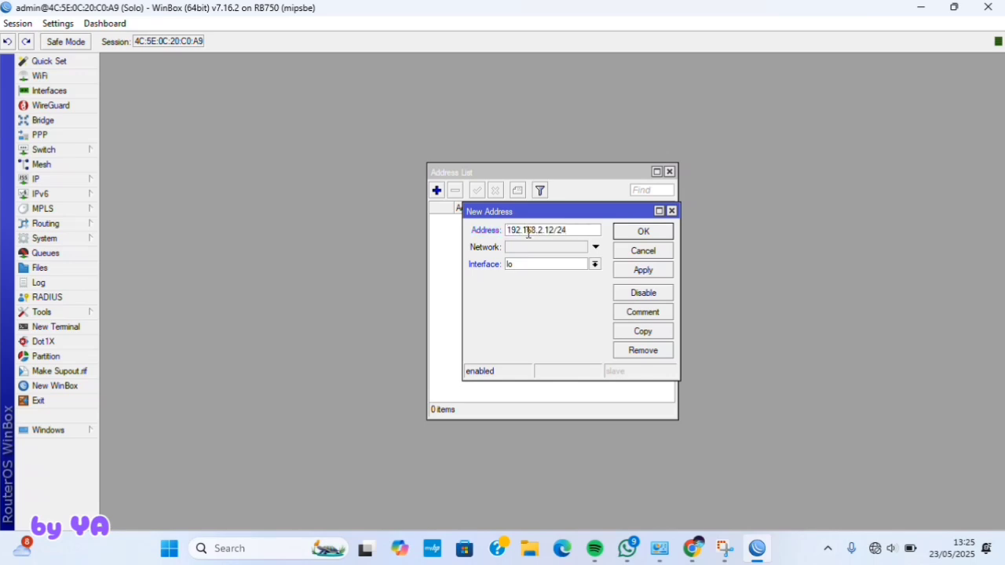
pyautogui.click(594, 264)
pyautogui.click(579, 276)
pyautogui.click(643, 232)
# - Add 192.168.3.20/24 on ether2 and 192.168.4.20/24 on ether3
pyautogui.click(437, 190)
pyautogui.write('192.168.3.1')
pyautogui.press('BackSpace')
pyautogui.write('20/24')
pyautogui.click(594, 264)
pyautogui.click(578, 287)
pyautogui.click(643, 232)
pyautogui.click(436, 190)
pyautogui.write('192.168.4.20/24')
pyautogui.click(594, 265)
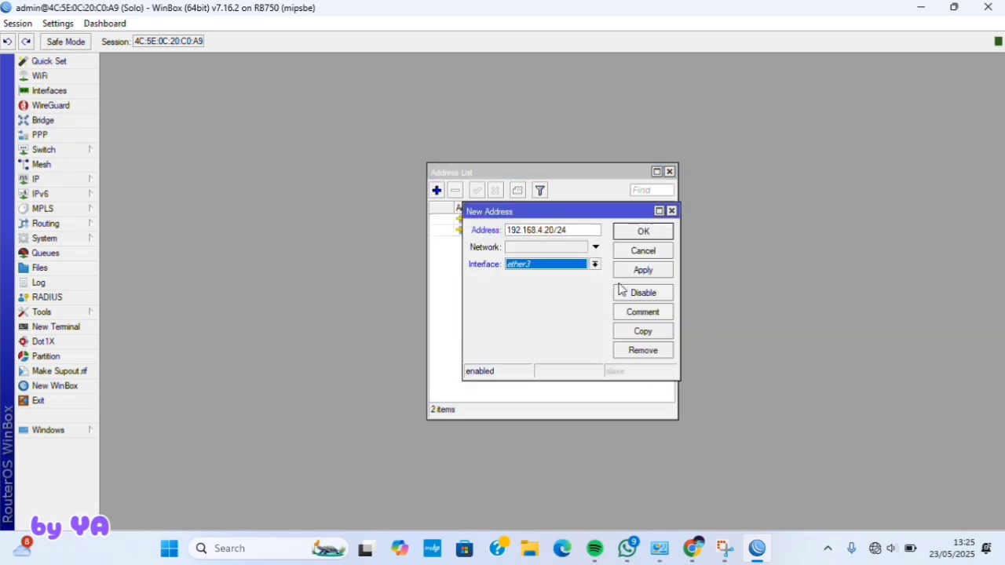
pyautogui.click(643, 232)
pyautogui.click(83, 180)
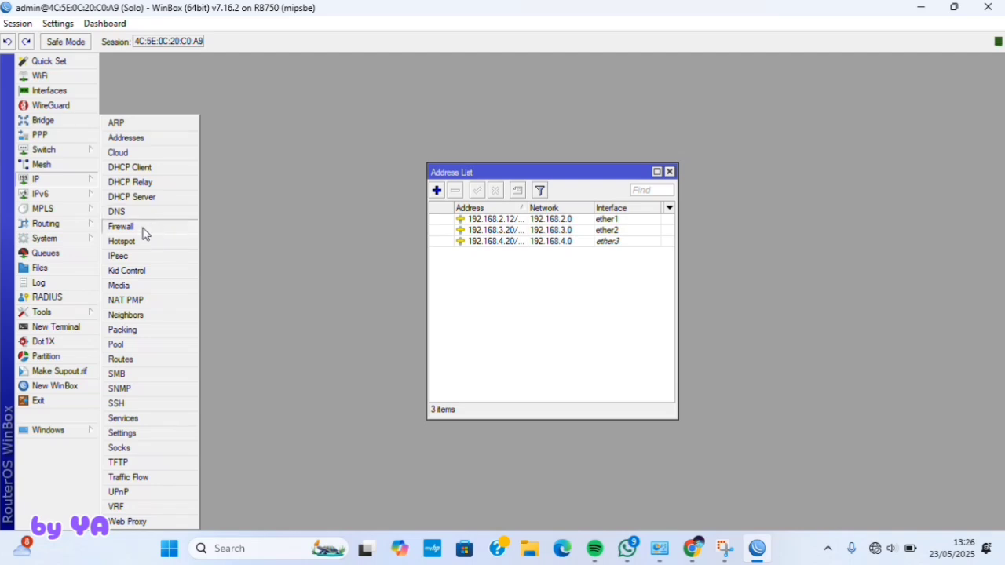
# - Set DNS servers 192.168.1.1, 8.8.8.8 and 8.8.4.4 and allow remote requests
pyautogui.click(116, 211)
pyautogui.click(540, 171)
pyautogui.write('192.168.1.1')
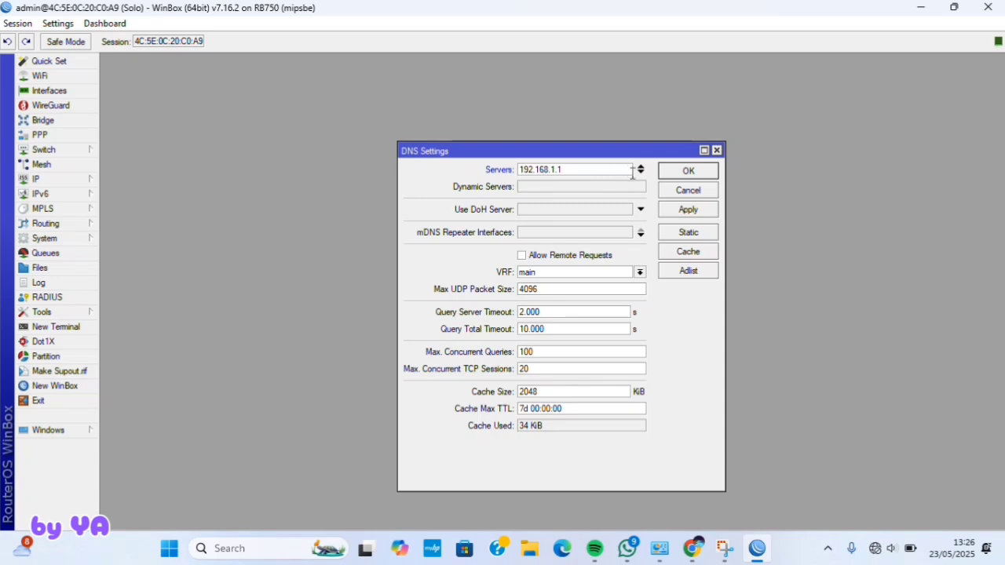
pyautogui.click(641, 174)
pyautogui.write('8.8.8.8')
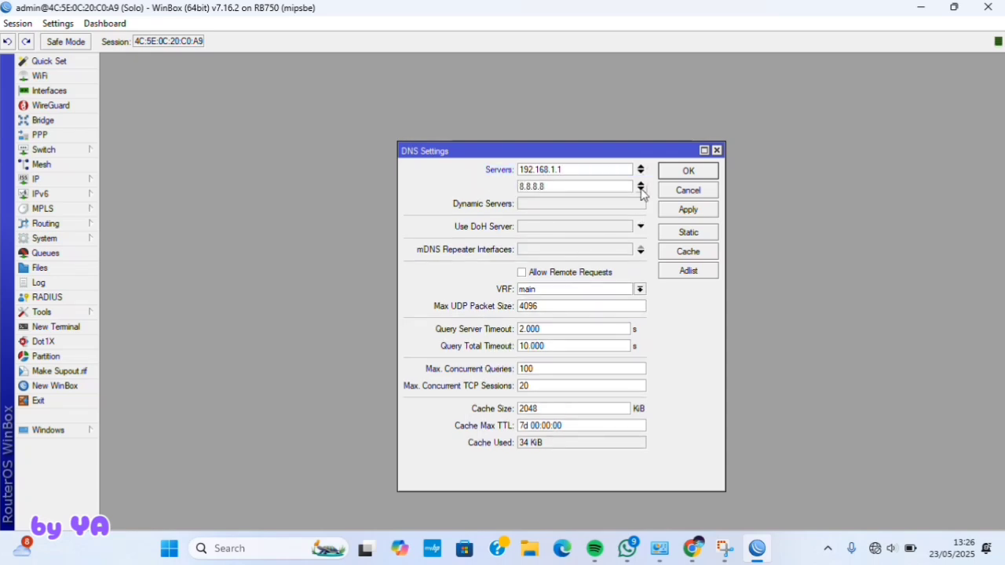
pyautogui.click(641, 190)
pyautogui.write('8.8.4.4')
pyautogui.click(526, 289)
pyautogui.click(687, 210)
pyautogui.click(685, 171)
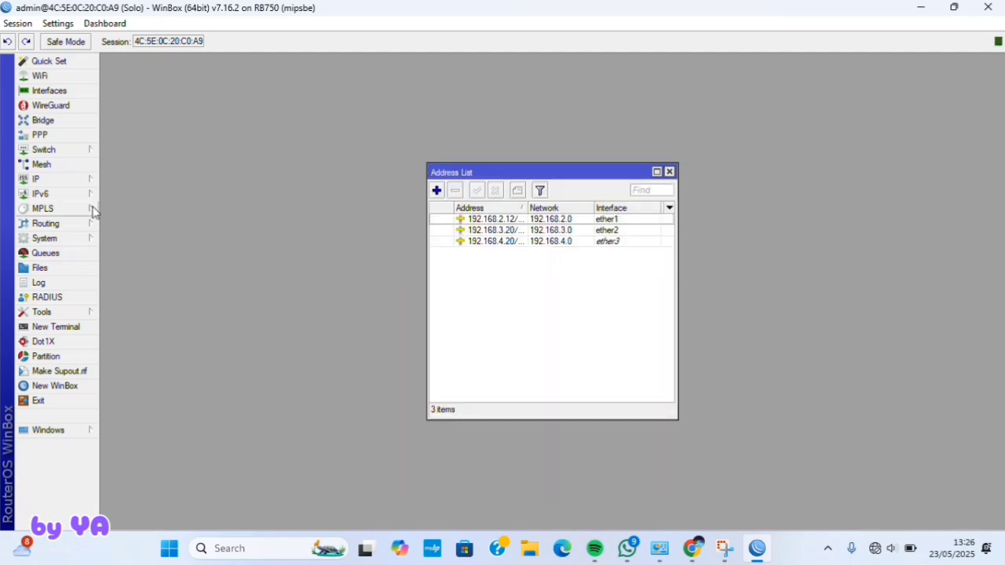
# - Add a new firewall NAT rule with out-interface ether1
pyautogui.click(84, 181)
pyautogui.click(140, 226)
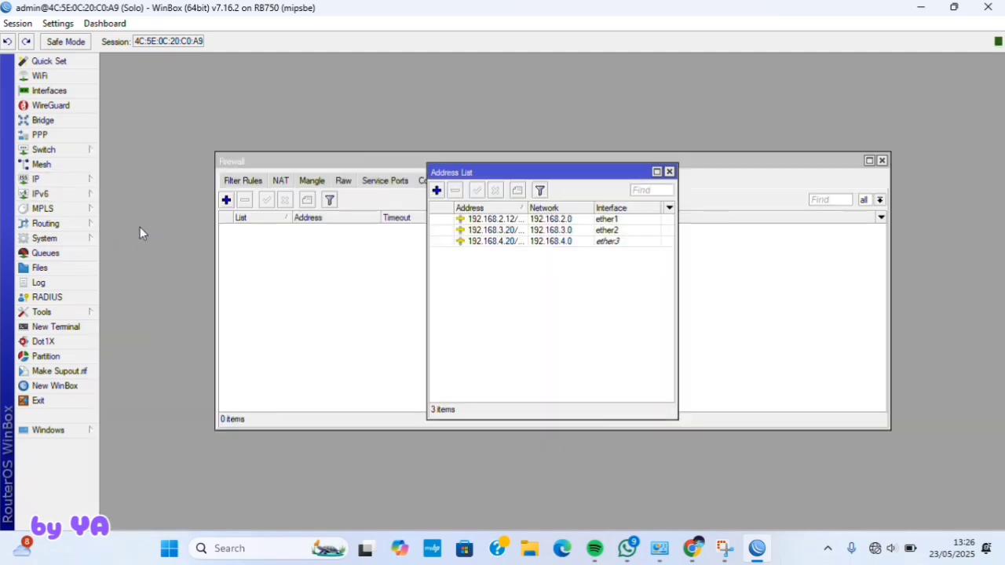
pyautogui.click(278, 181)
pyautogui.click(227, 201)
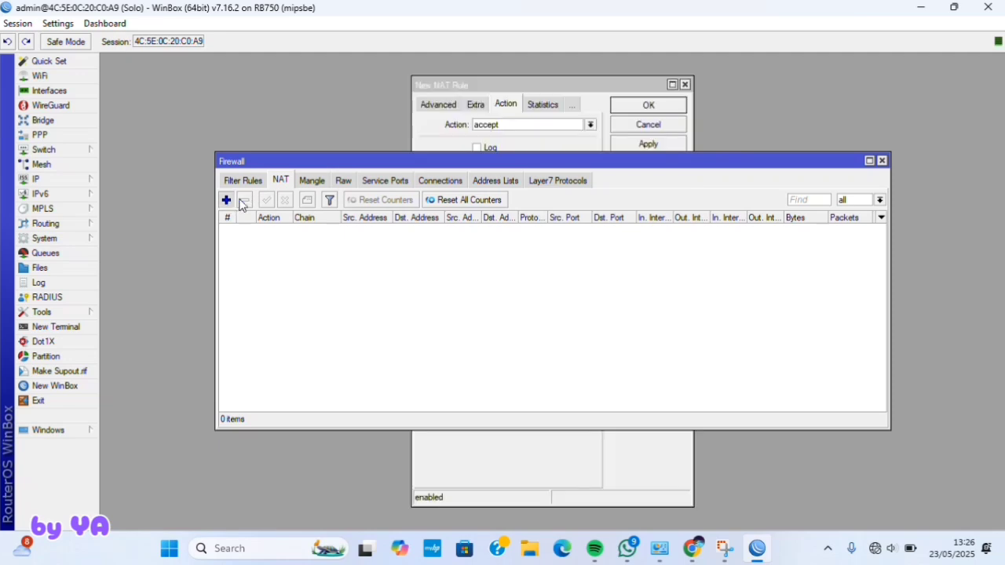
pyautogui.click(434, 104)
pyautogui.click(437, 105)
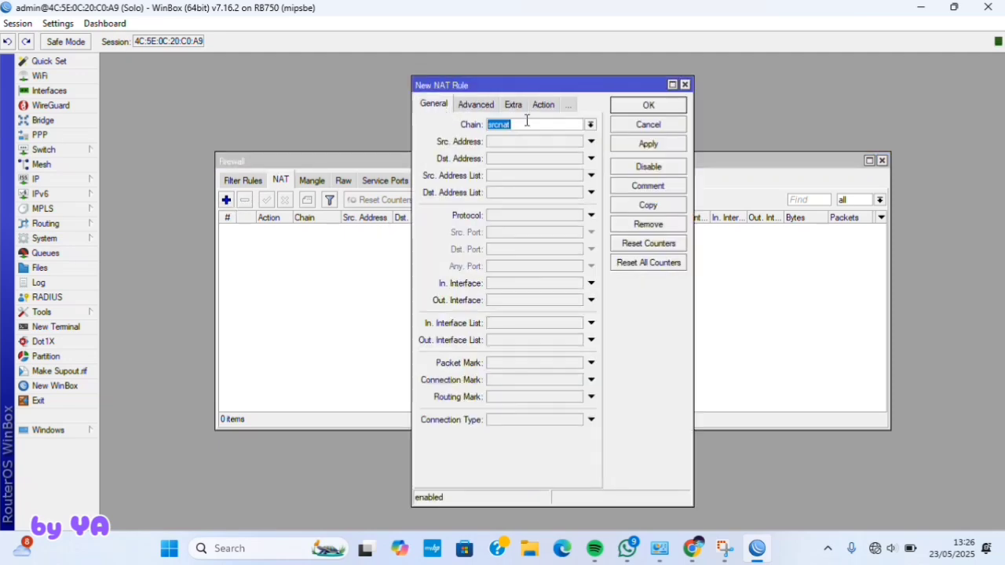
pyautogui.click(508, 299)
pyautogui.click(582, 302)
pyautogui.click(537, 346)
# - Set the NAT rule's action to masquerade and apply it
pyautogui.click(519, 106)
pyautogui.click(534, 108)
pyautogui.click(509, 110)
pyautogui.click(533, 125)
pyautogui.click(512, 204)
pyautogui.click(649, 144)
pyautogui.click(649, 106)
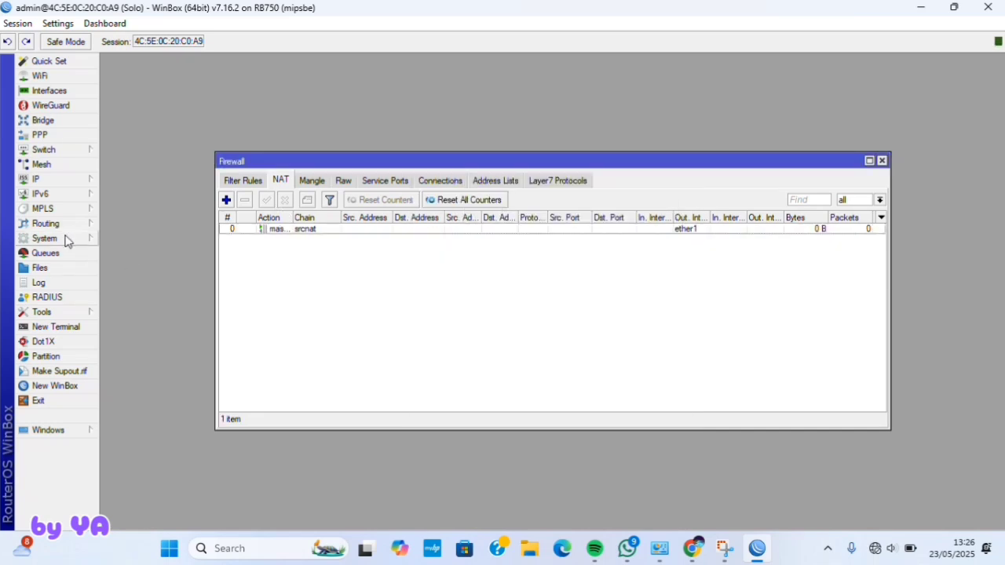
pyautogui.click(36, 179)
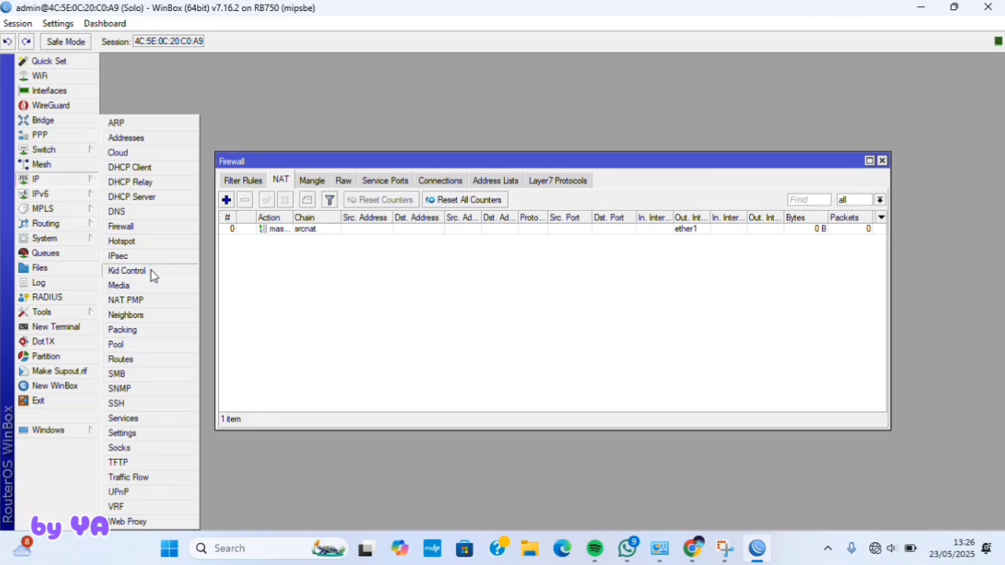
# - Add a default route with gateway 192.168.2.10
pyautogui.click(126, 360)
pyautogui.click(534, 182)
pyautogui.write('192.168.2.10')
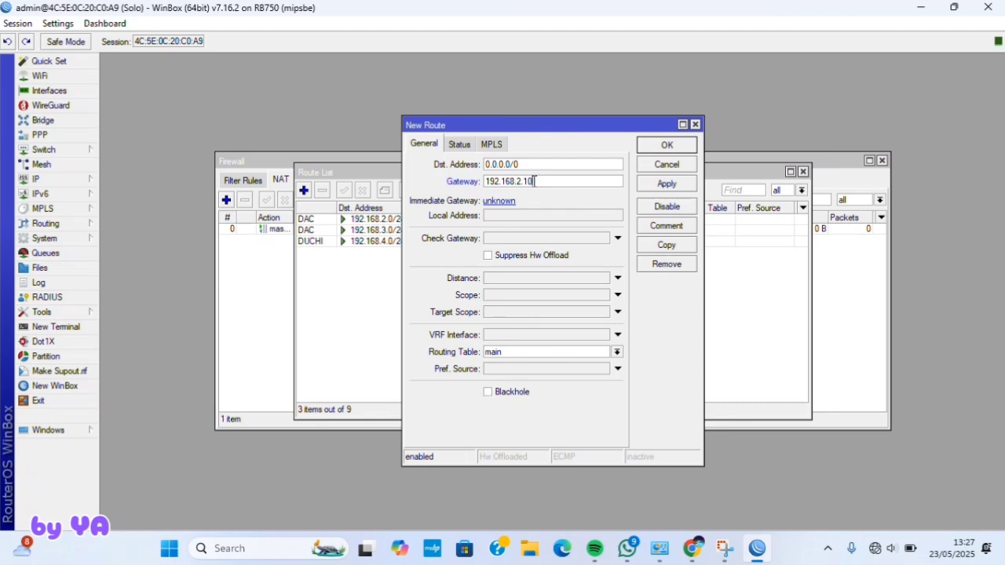
pyautogui.click(668, 186)
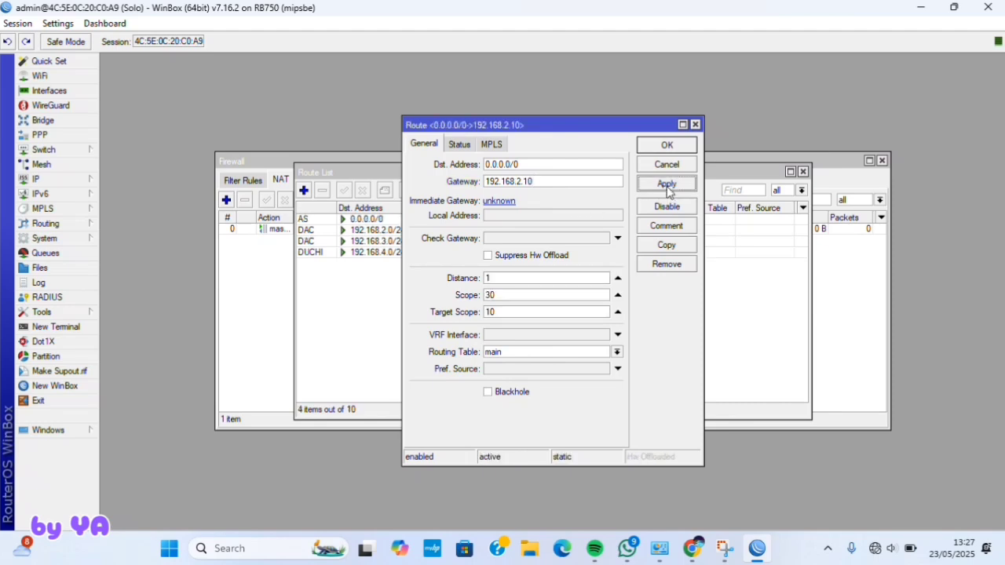
pyautogui.click(657, 148)
# - In a new terminal, ping 8.8.8.8 and stop after three replies
pyautogui.click(83, 327)
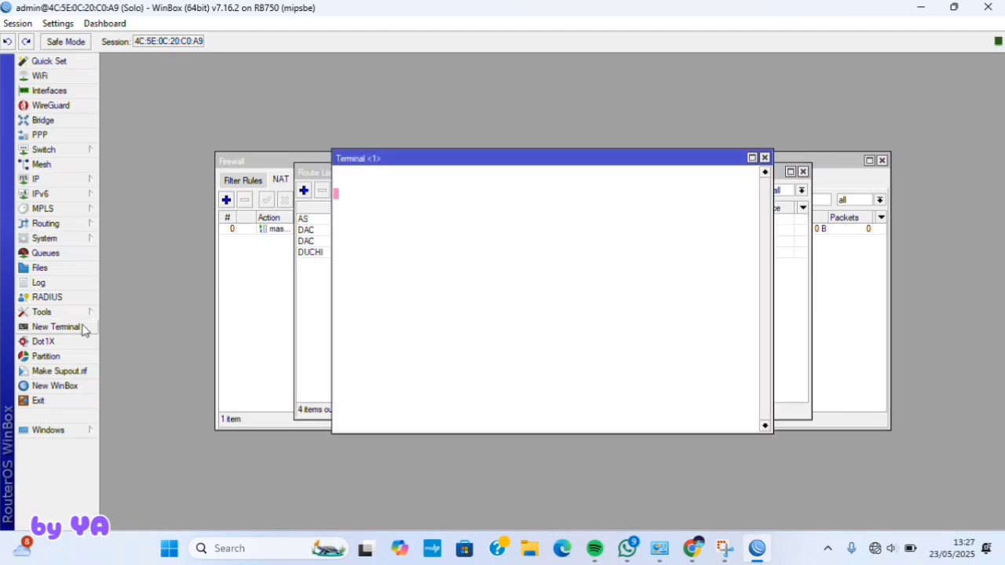
pyautogui.write('n')
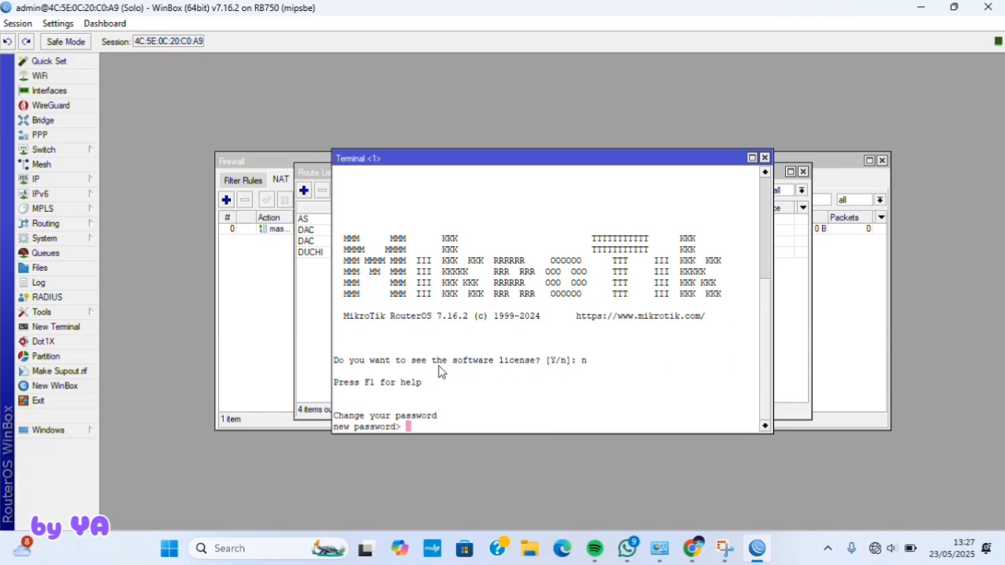
pyautogui.hotkey('ctrl', 'c')
pyautogui.write('ping ')
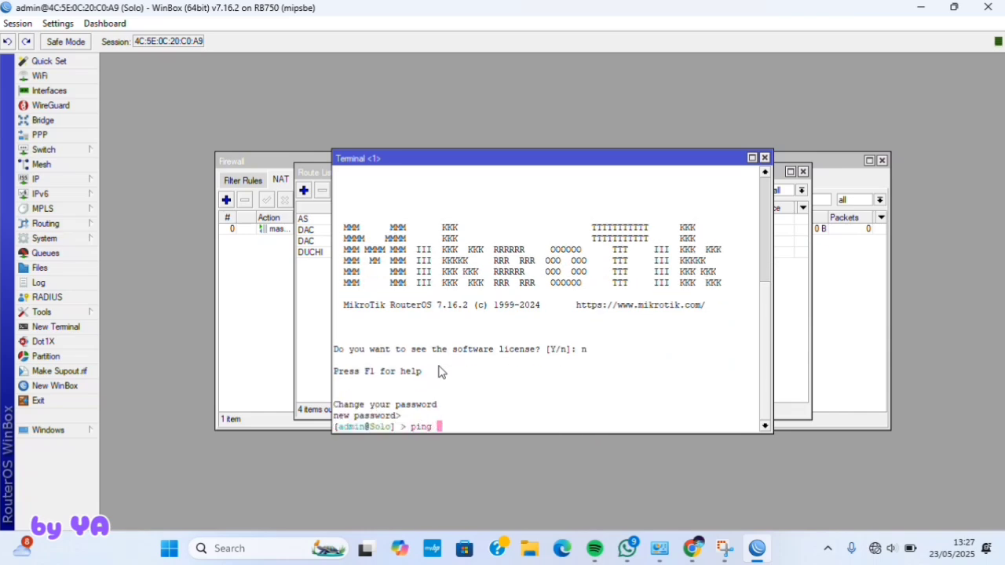
pyautogui.write('8.8.8.8')
pyautogui.press('Return')
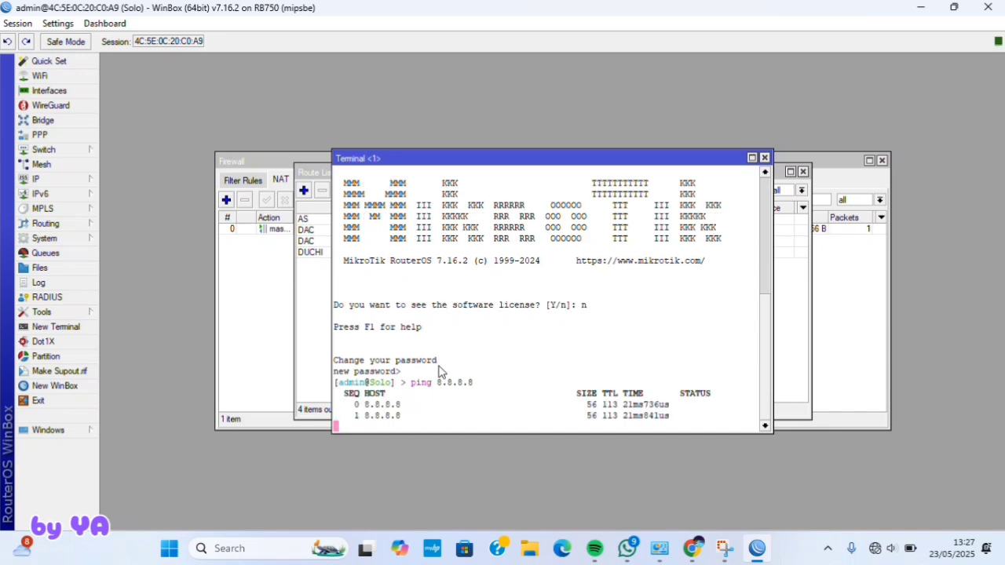
pyautogui.hotkey('ctrl', 'c')
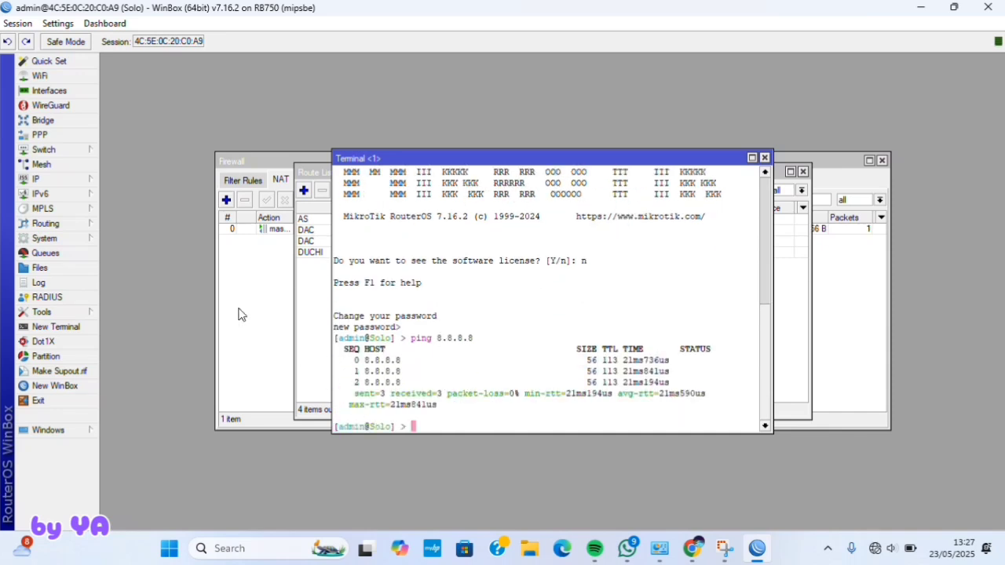
# - Run DHCP Setup on ether2, accepting gateway 192.168.3.20 and lease time 00:30:00
pyautogui.click(79, 179)
pyautogui.click(149, 197)
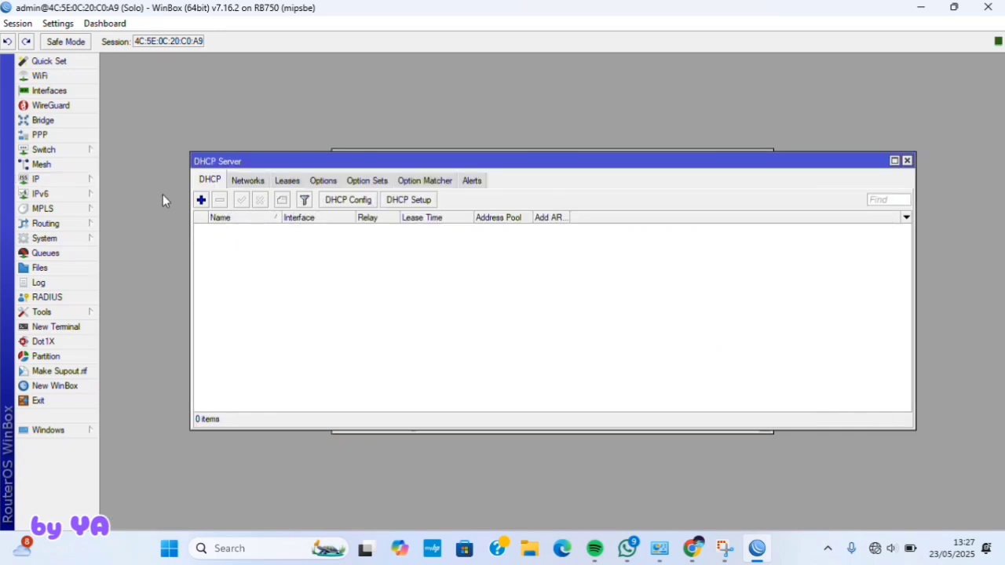
pyautogui.click(409, 201)
pyautogui.click(595, 289)
pyautogui.click(581, 314)
pyautogui.click(588, 325)
pyautogui.click(589, 326)
pyautogui.click(589, 326)
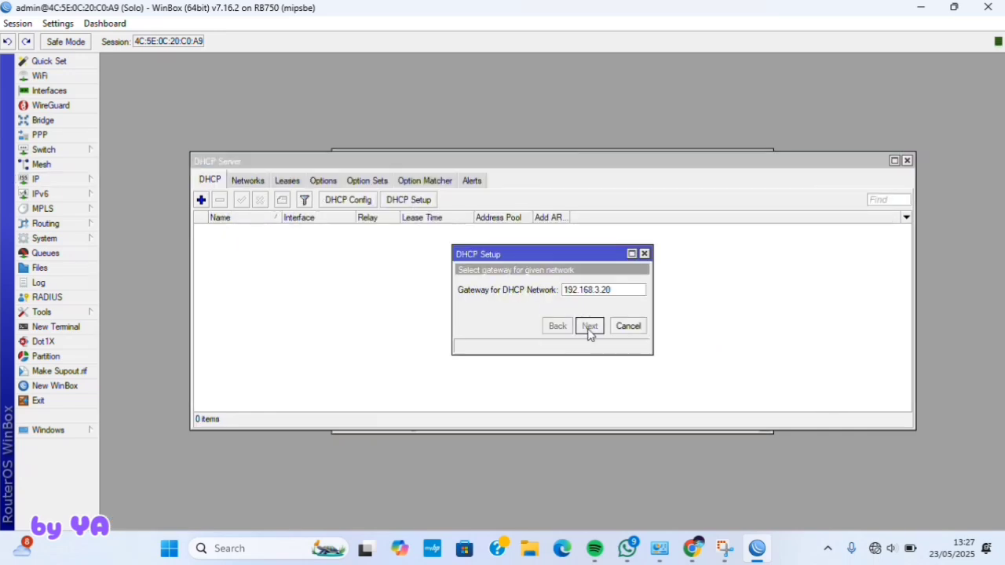
pyautogui.click(590, 326)
pyautogui.click(590, 326)
pyautogui.click(590, 326)
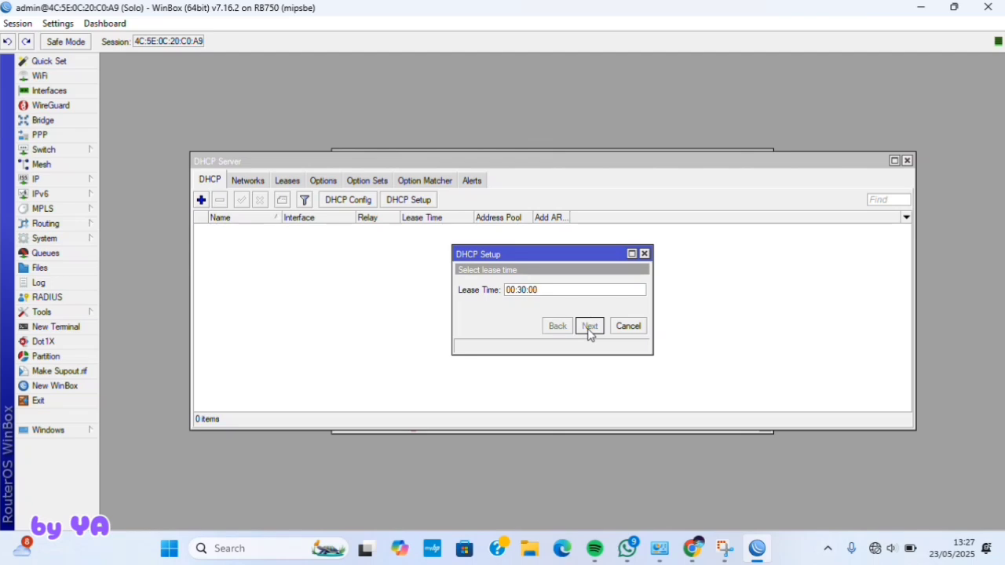
pyautogui.click(554, 287)
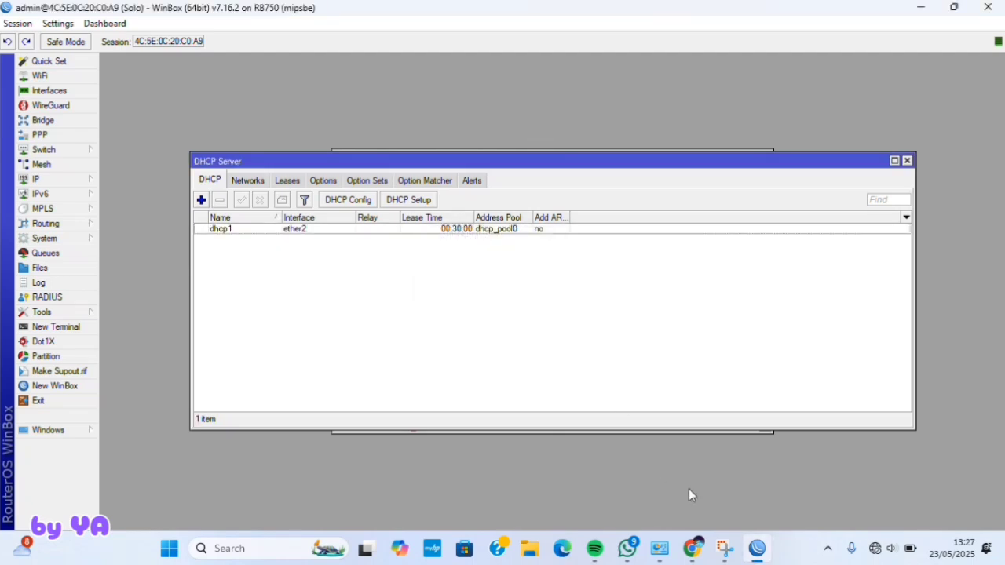
# - Set Ethernet 8's IPv4 to obtain its IP address and DNS servers automatically
pyautogui.moveTo(659, 549)
pyautogui.moveTo(759, 462)
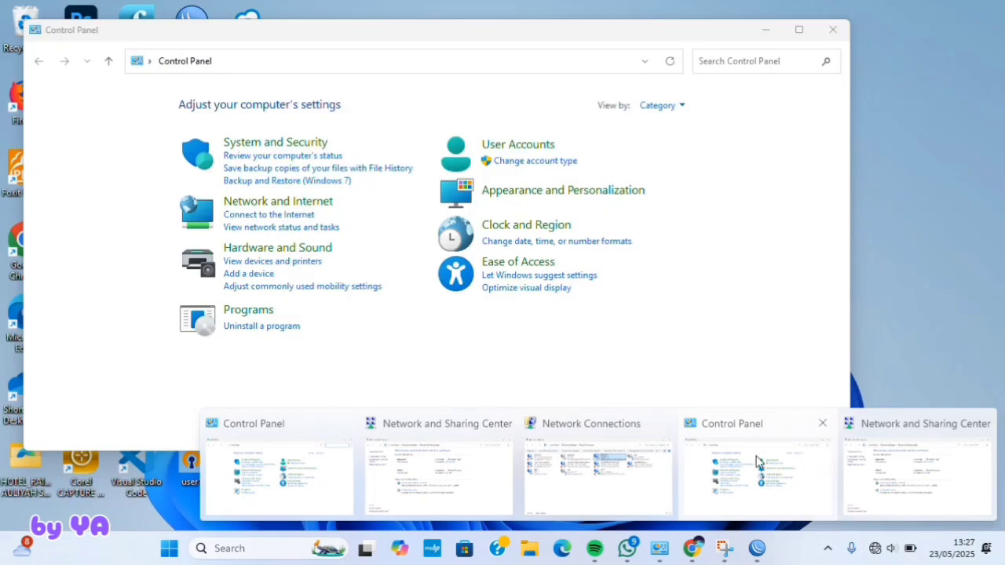
pyautogui.click(601, 476)
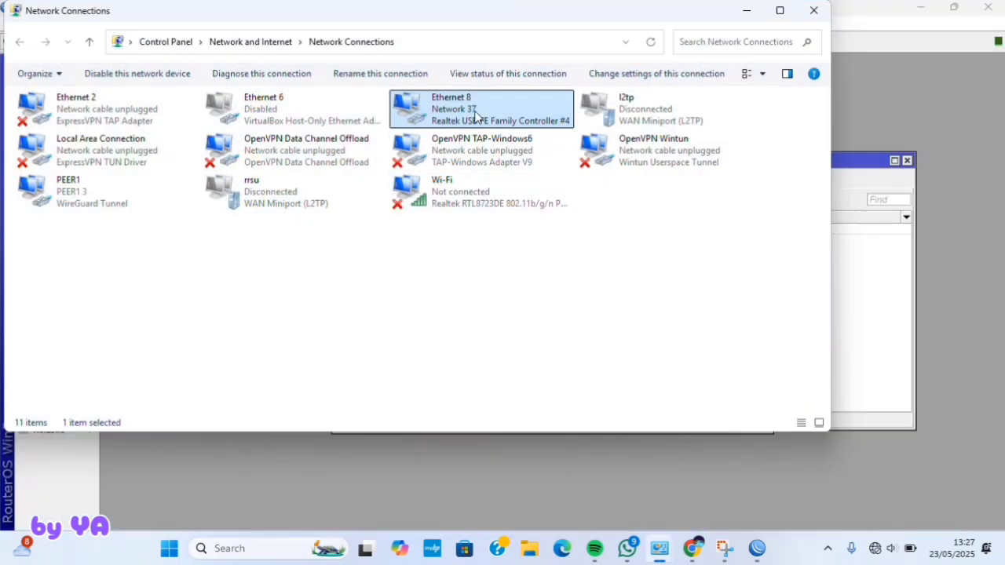
pyautogui.rightClick(475, 116)
pyautogui.click(511, 252)
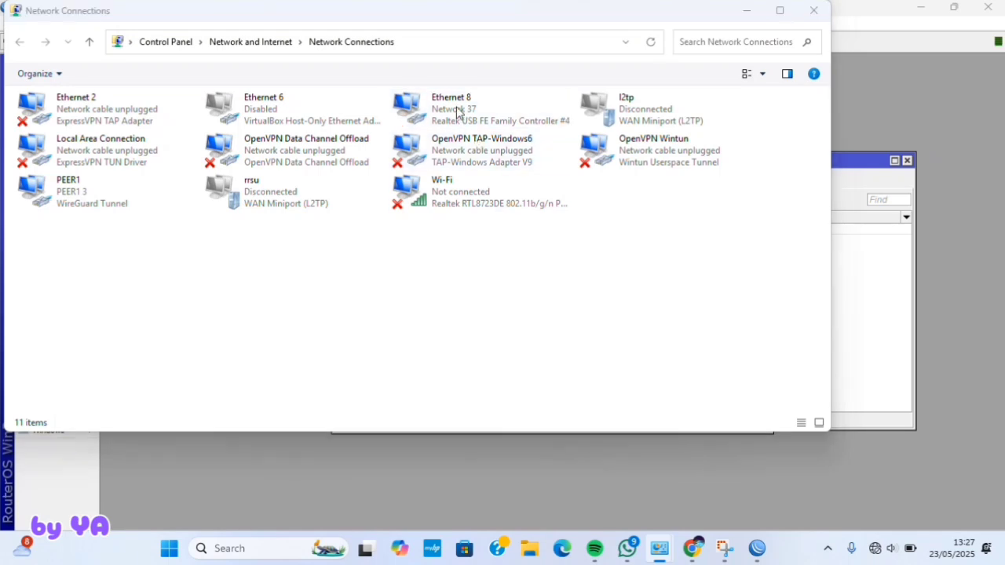
pyautogui.doubleClick(207, 259)
pyautogui.click(156, 238)
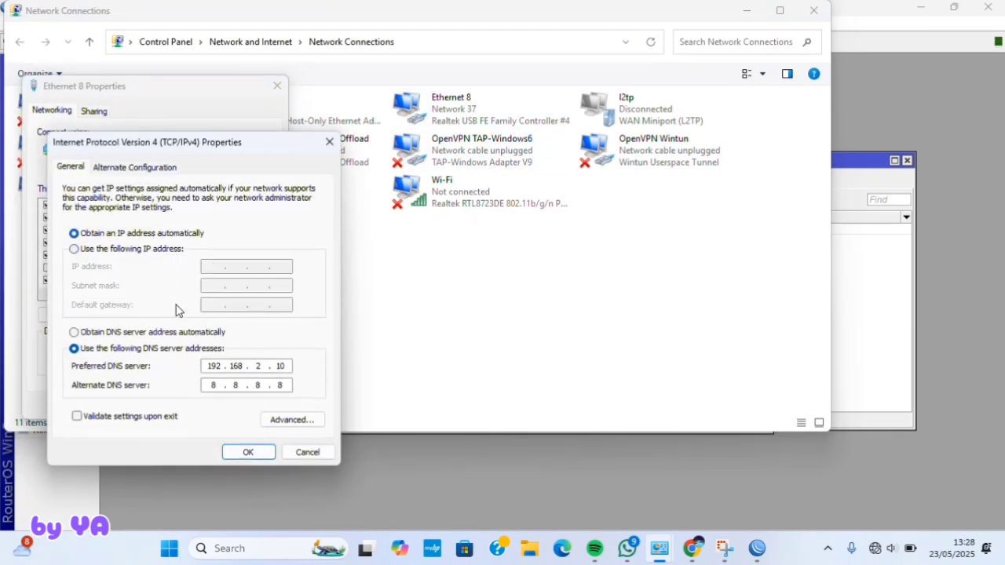
pyautogui.click(190, 334)
pyautogui.click(249, 453)
pyautogui.click(198, 406)
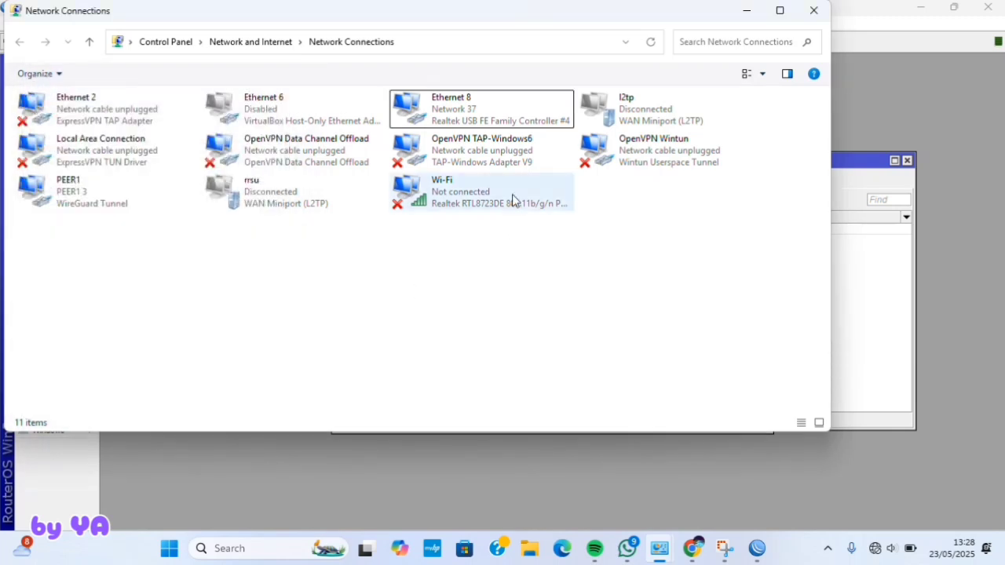
# - Check Ethernet 8's status details to confirm it received DHCP address 192.168.3.19
pyautogui.rightClick(475, 121)
pyautogui.click(495, 149)
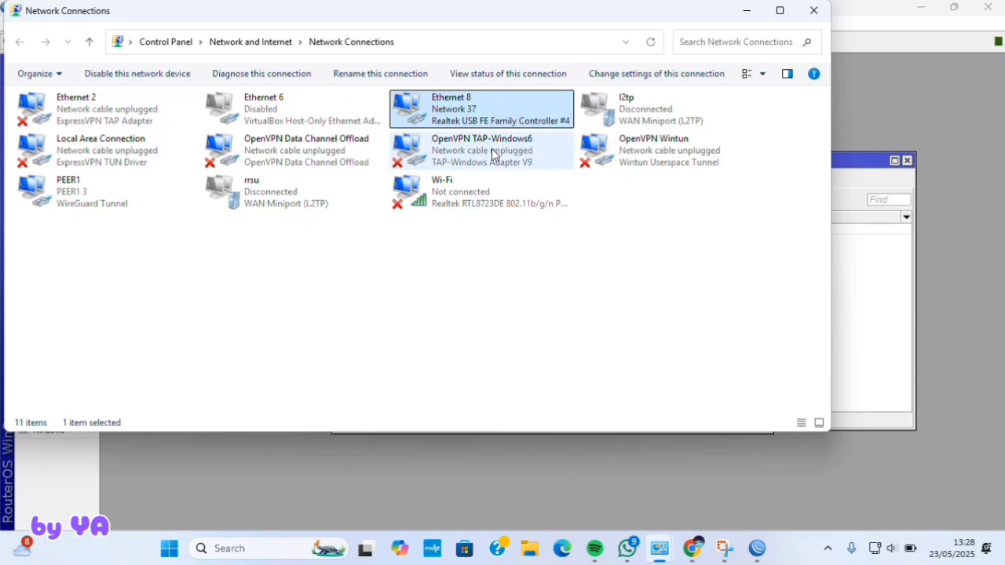
pyautogui.click(424, 266)
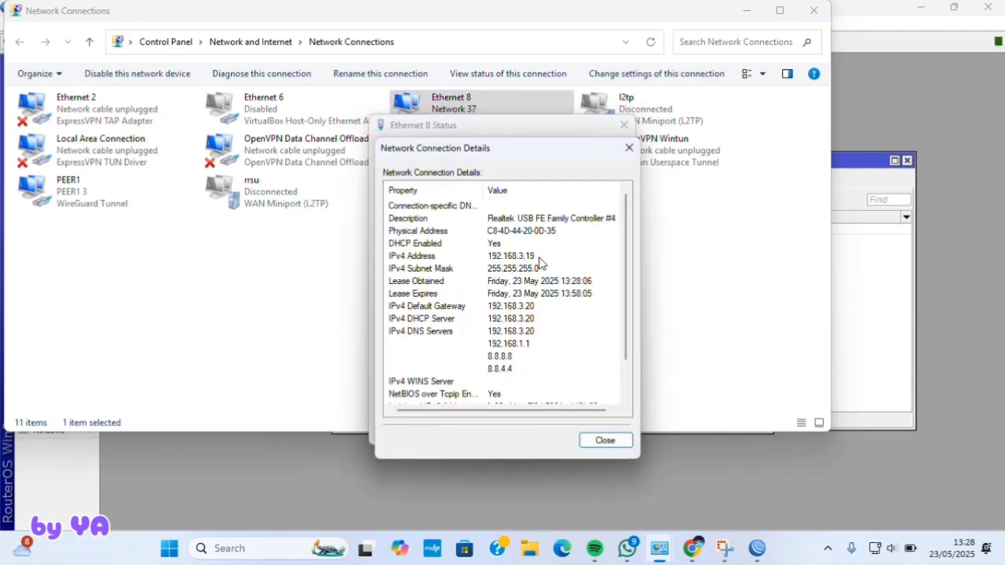
pyautogui.click(604, 441)
pyautogui.click(600, 433)
# - Back in WinBox, open the IP > Firewall window
pyautogui.hotkey('alt', 'Tab')
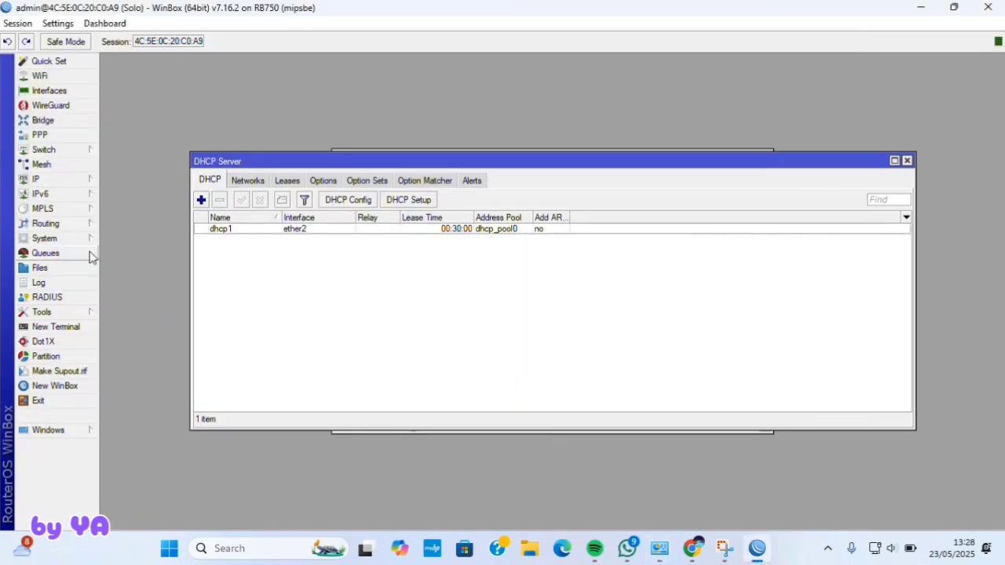
pyautogui.click(36, 179)
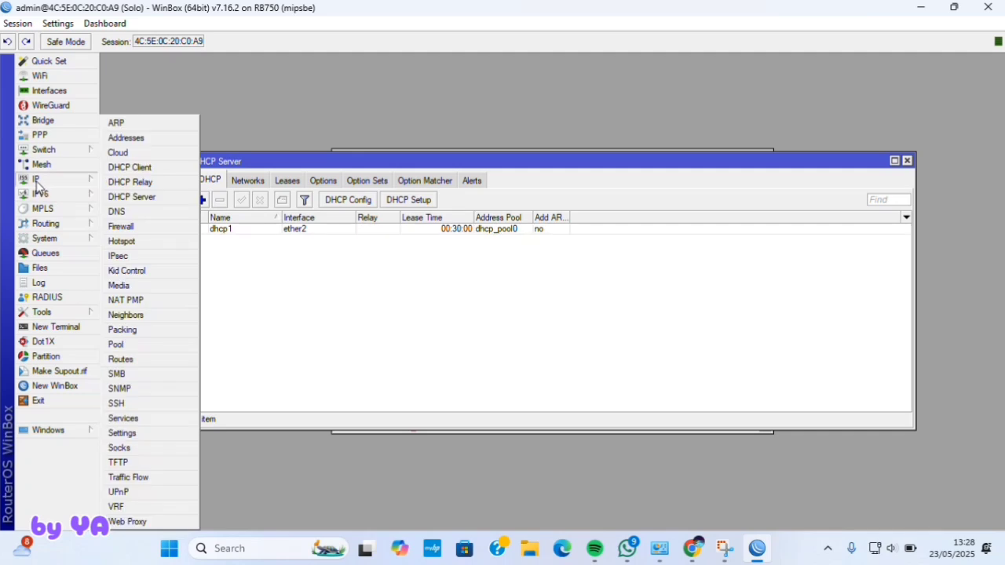
pyautogui.click(120, 227)
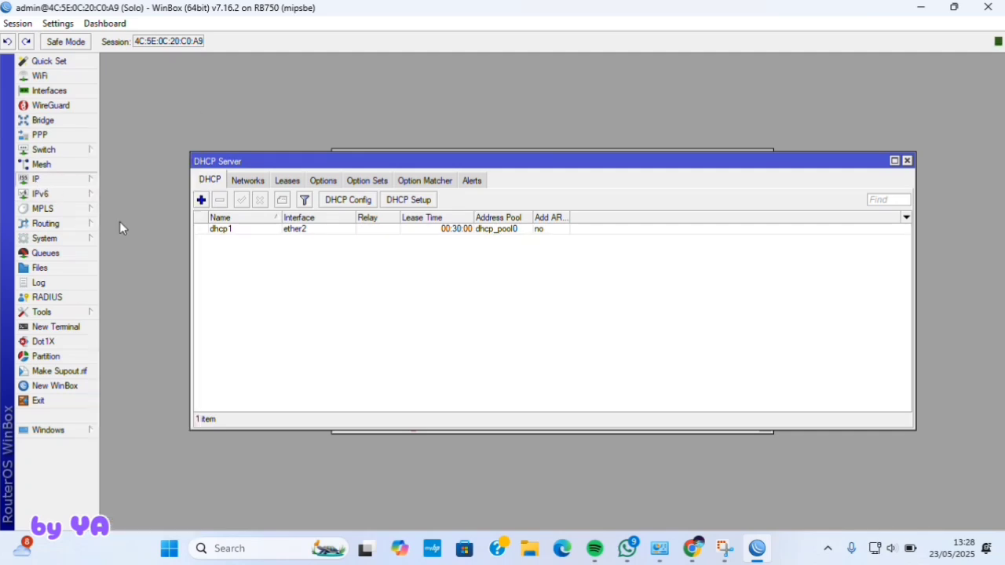
# - On the Address Lists tab, add a network-local entry for 192.168.2.0/24
pyautogui.click(498, 181)
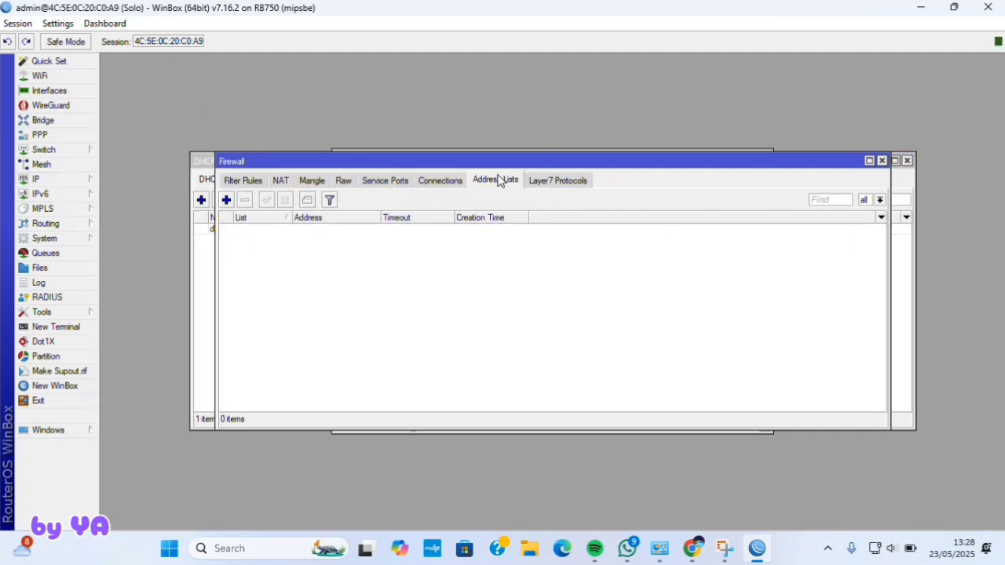
pyautogui.click(226, 200)
pyautogui.write('network-local')
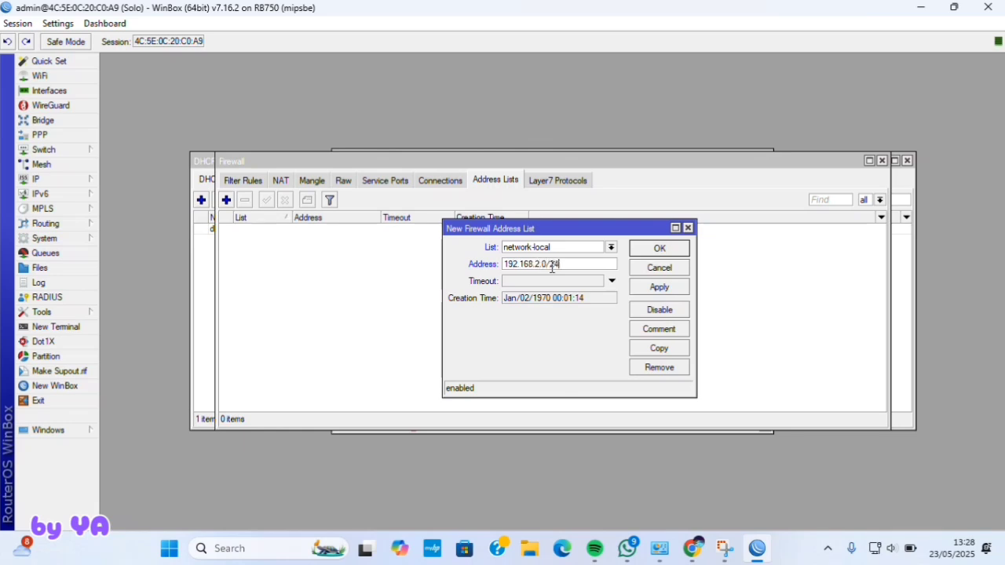
pyautogui.click(646, 287)
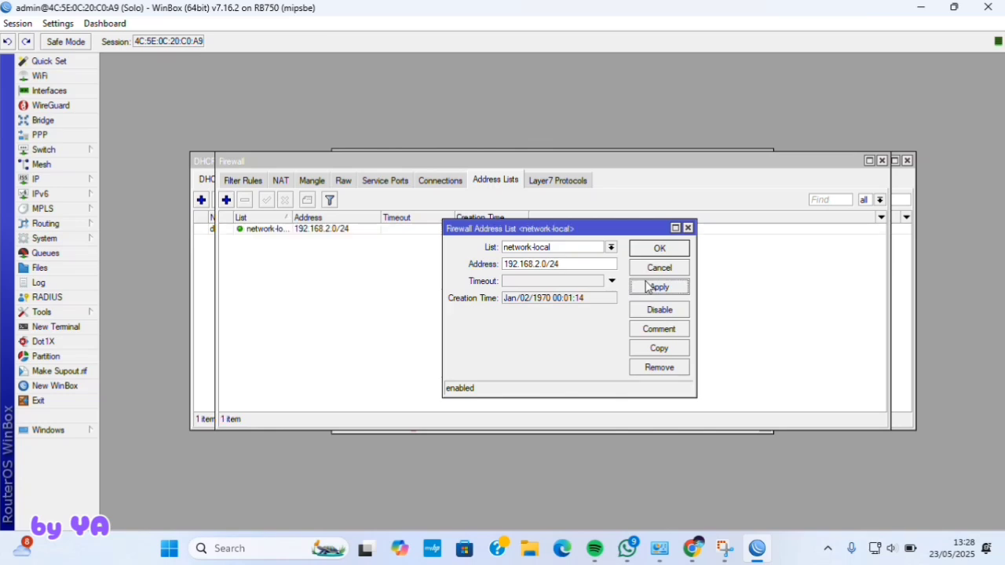
pyautogui.click(656, 250)
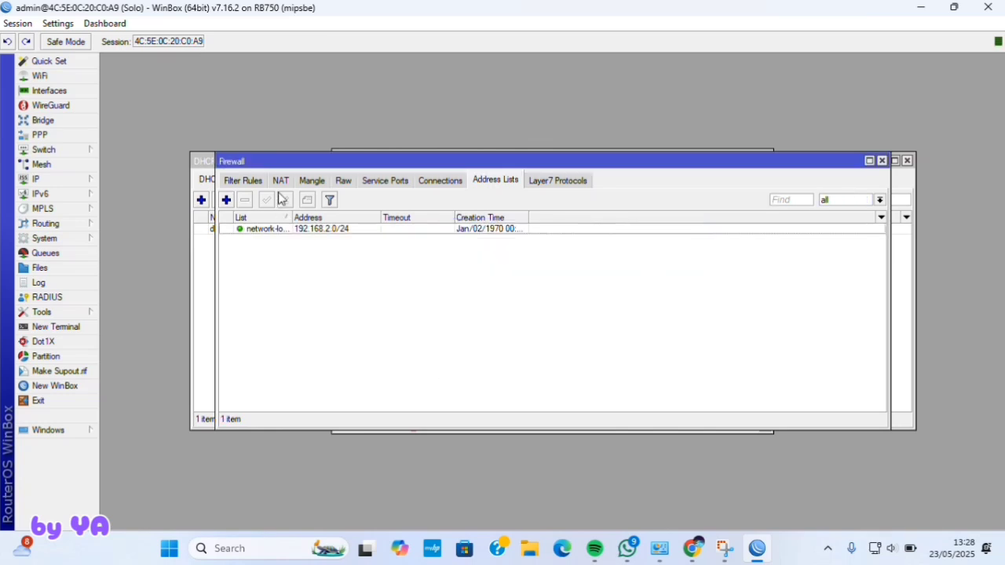
# - Delete the default template under Routing > BGP > Templates
pyautogui.click(63, 224)
pyautogui.click(115, 239)
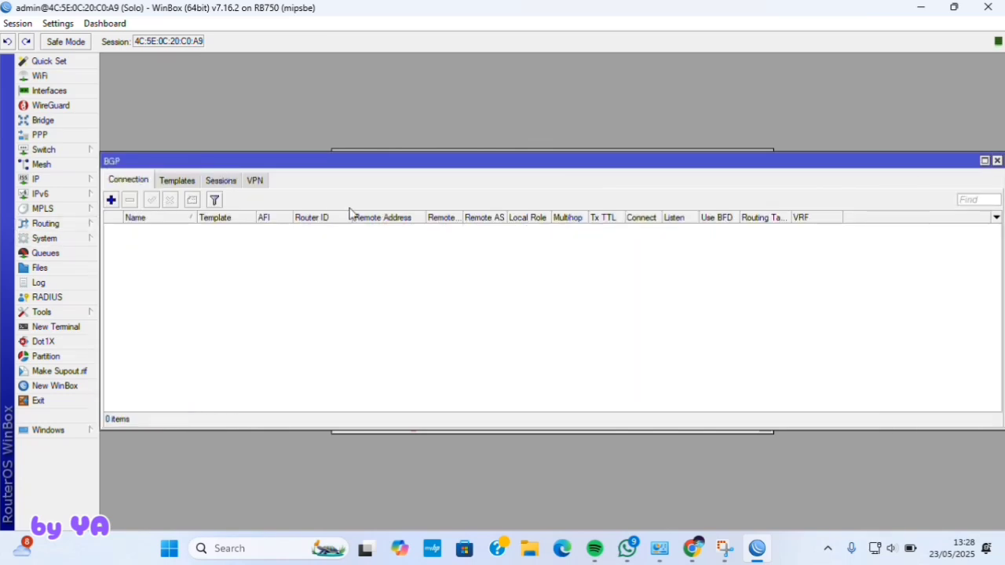
pyautogui.click(185, 181)
pyautogui.click(305, 228)
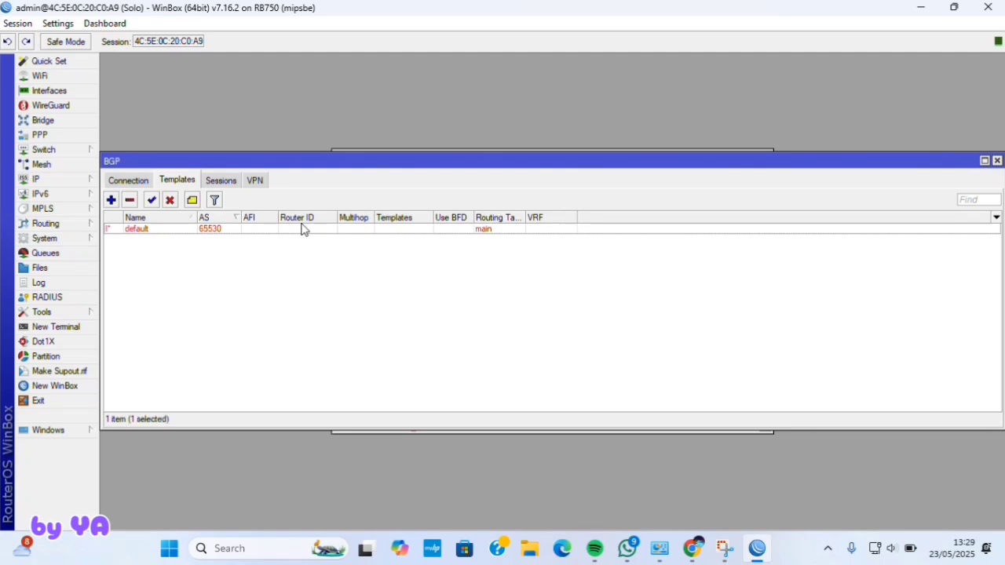
pyautogui.click(130, 200)
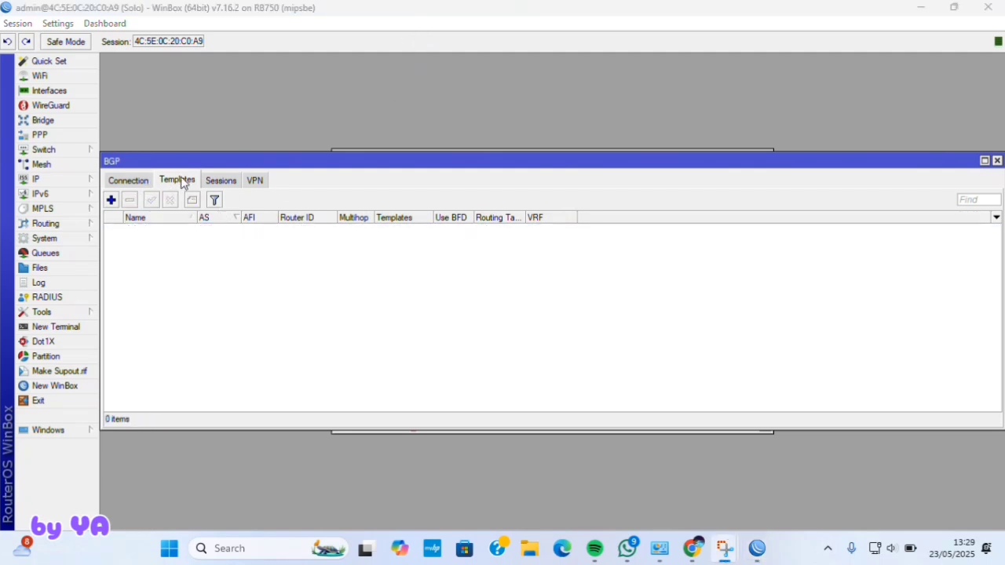
# - Start template Solo with AS 2020, the ip address family and router ID 20.20.20.20
pyautogui.click(111, 201)
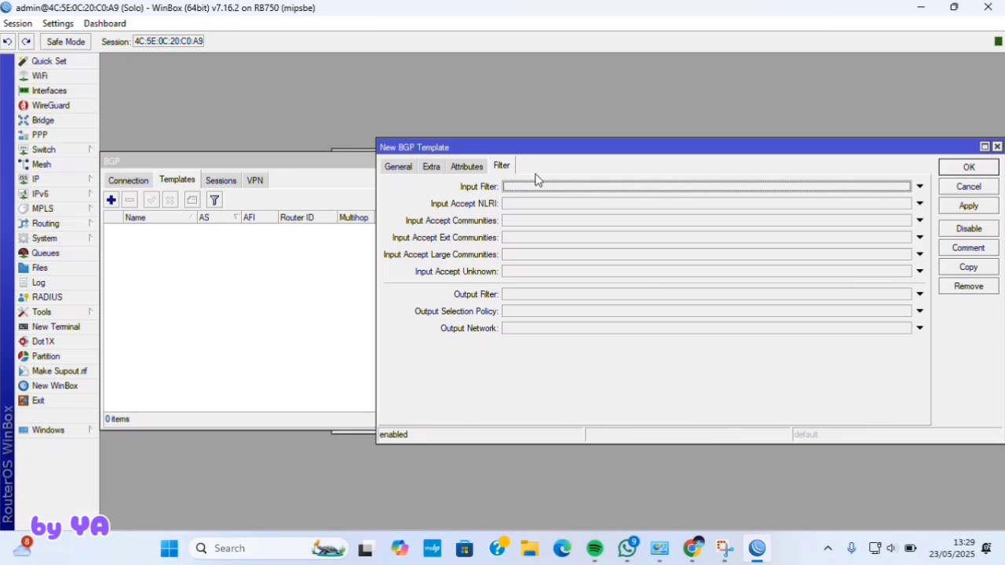
pyautogui.click(412, 168)
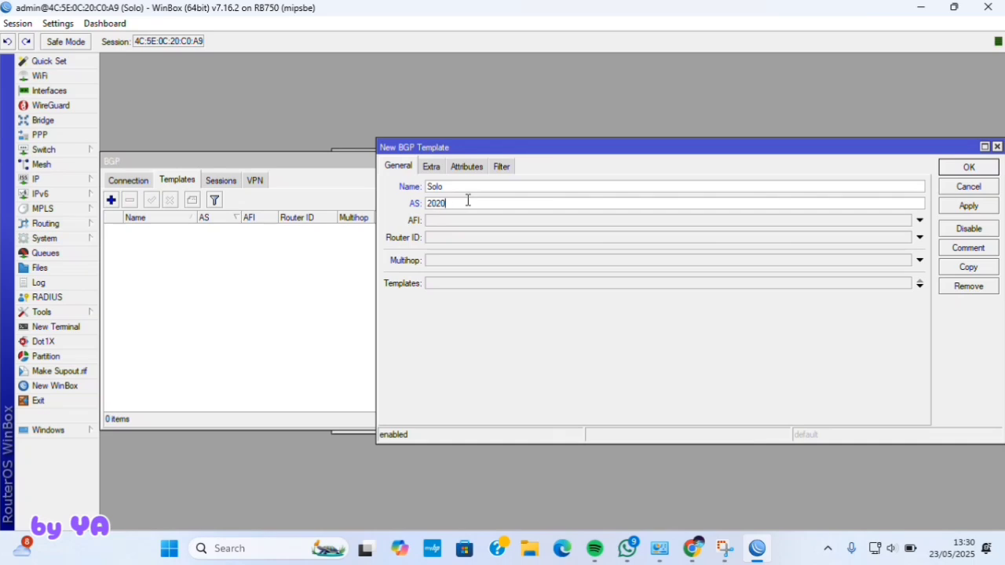
pyautogui.click(456, 219)
pyautogui.click(432, 221)
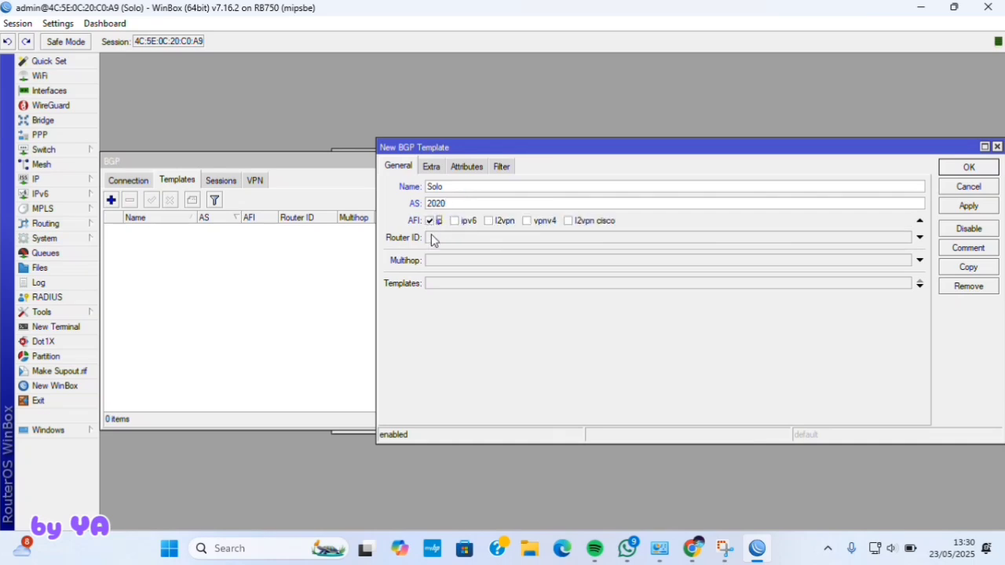
pyautogui.click(431, 239)
pyautogui.write('20.20.20.20')
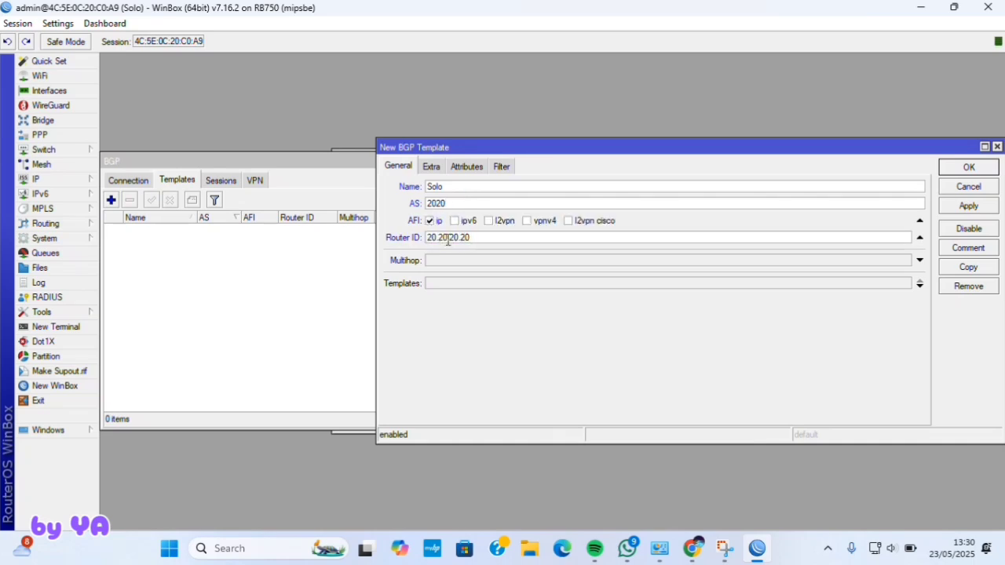
# - Set routing table main, redistribute connected, static and bgp routes, default originate always
pyautogui.click(431, 167)
pyautogui.click(498, 244)
pyautogui.click(516, 319)
pyautogui.click(497, 324)
pyautogui.click(553, 324)
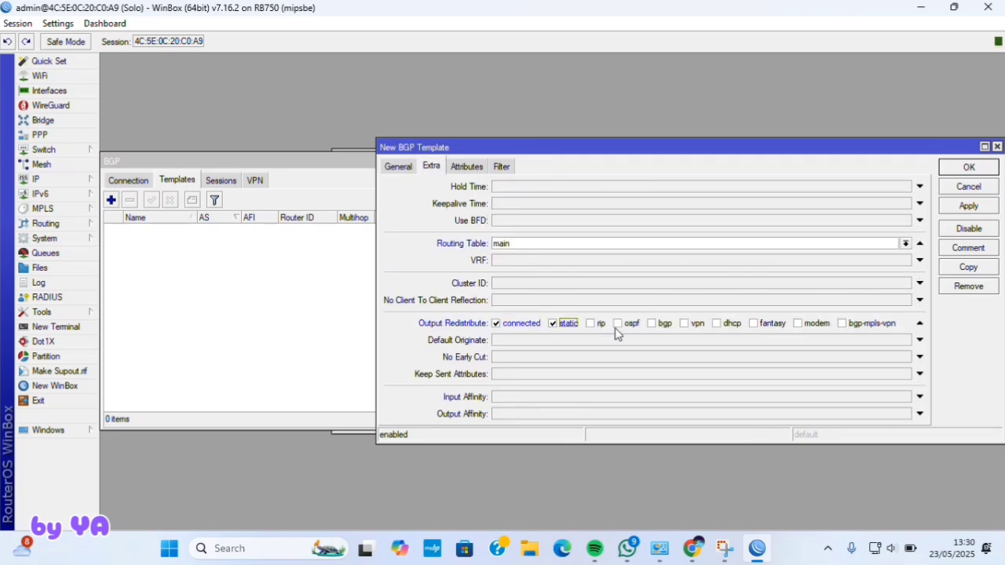
pyautogui.click(651, 324)
pyautogui.click(626, 341)
pyautogui.click(539, 340)
pyautogui.click(521, 349)
# - Set the output network to network-local and save the Solo template
pyautogui.click(504, 168)
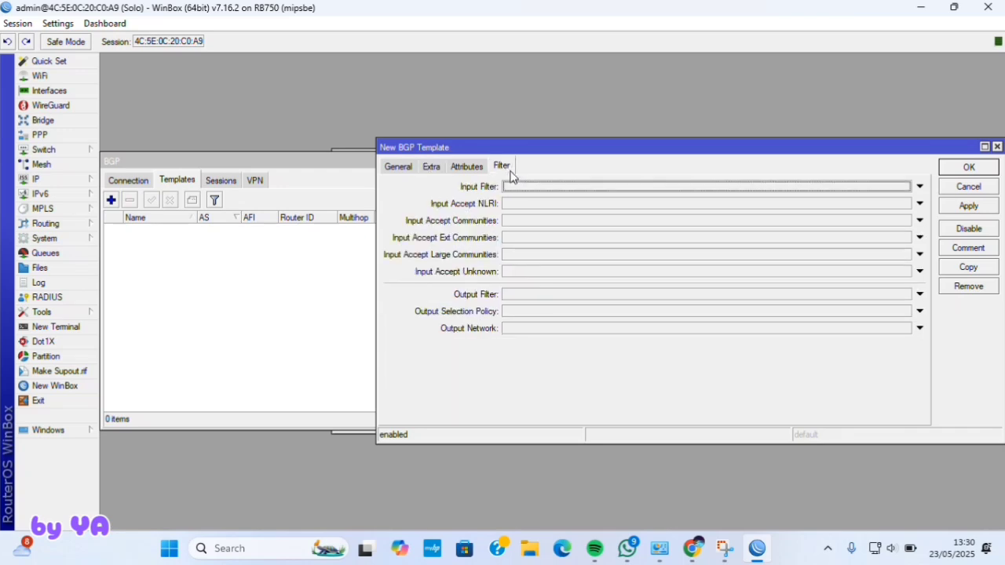
pyautogui.click(617, 330)
pyautogui.click(905, 328)
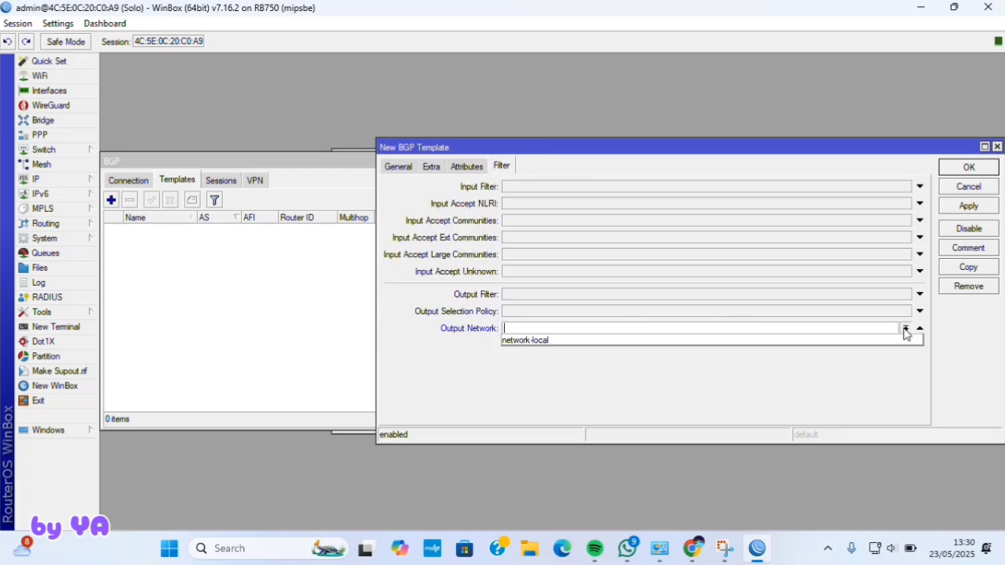
pyautogui.click(893, 341)
pyautogui.click(968, 206)
pyautogui.click(958, 169)
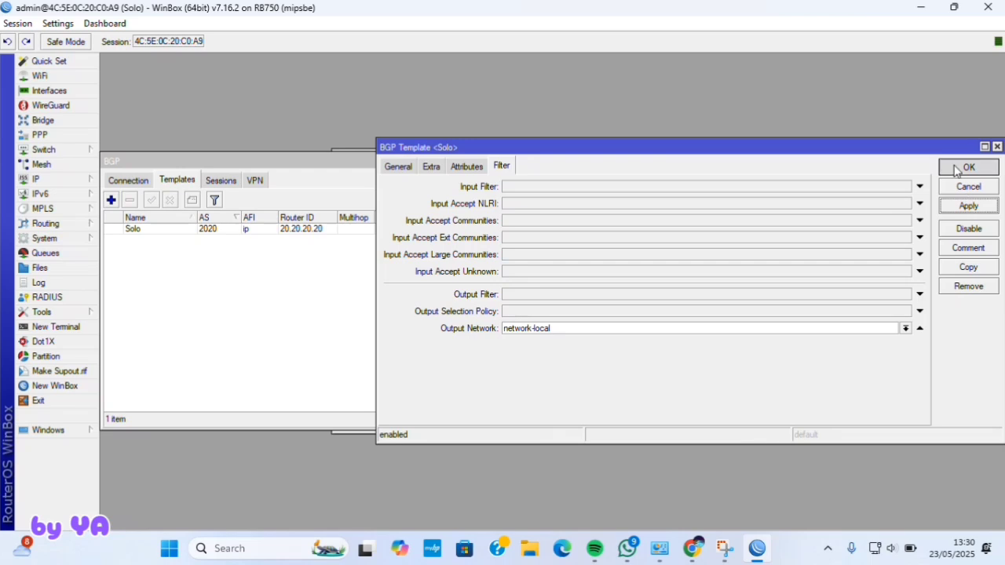
pyautogui.click(145, 180)
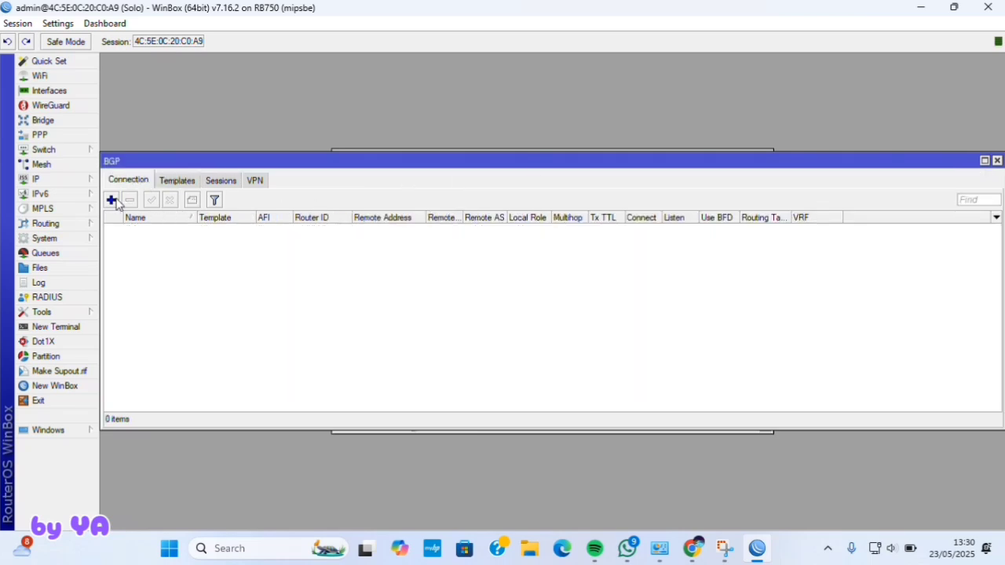
# - Start connection 'peer to Yogyakarta' with template Solo, AS 516578, ip family and router ID
pyautogui.click(111, 200)
pyautogui.click(395, 125)
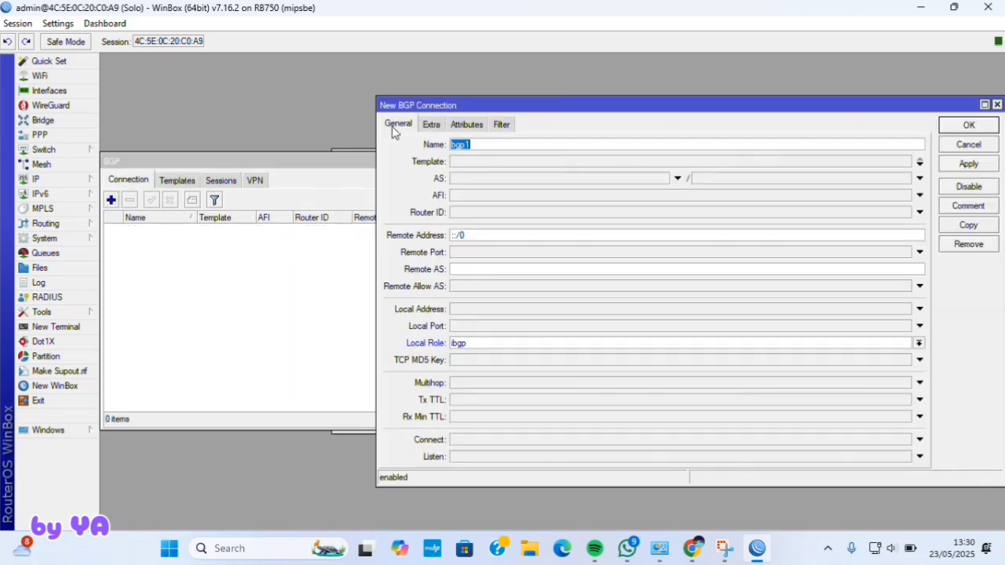
pyautogui.click(476, 144)
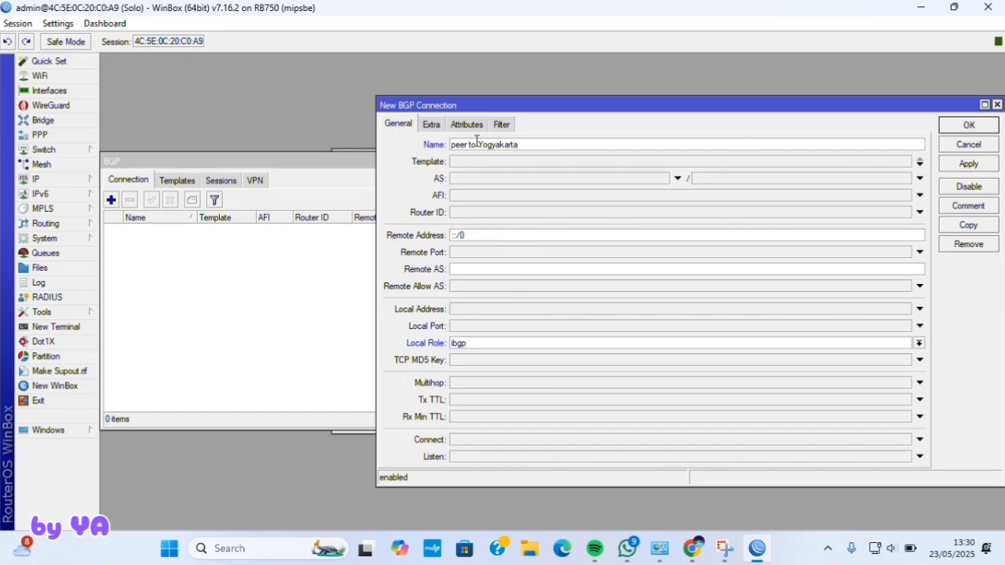
pyautogui.click(517, 163)
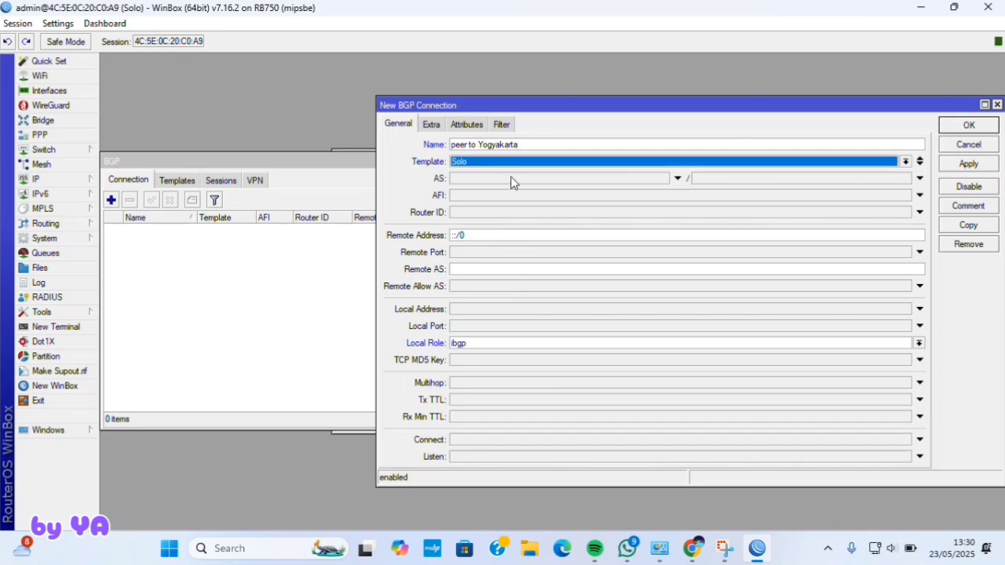
pyautogui.click(509, 179)
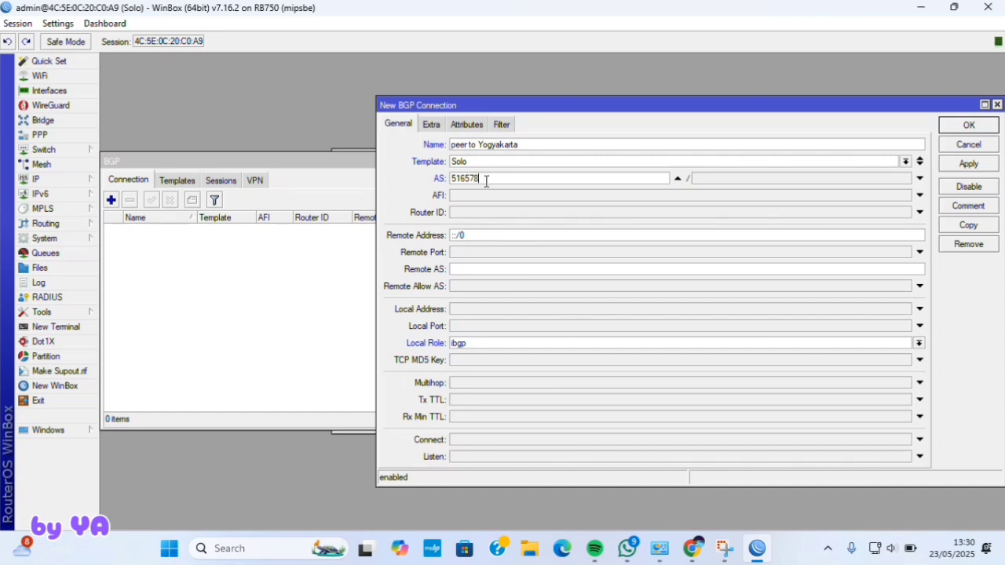
pyautogui.click(477, 195)
pyautogui.click(454, 195)
pyautogui.click(461, 213)
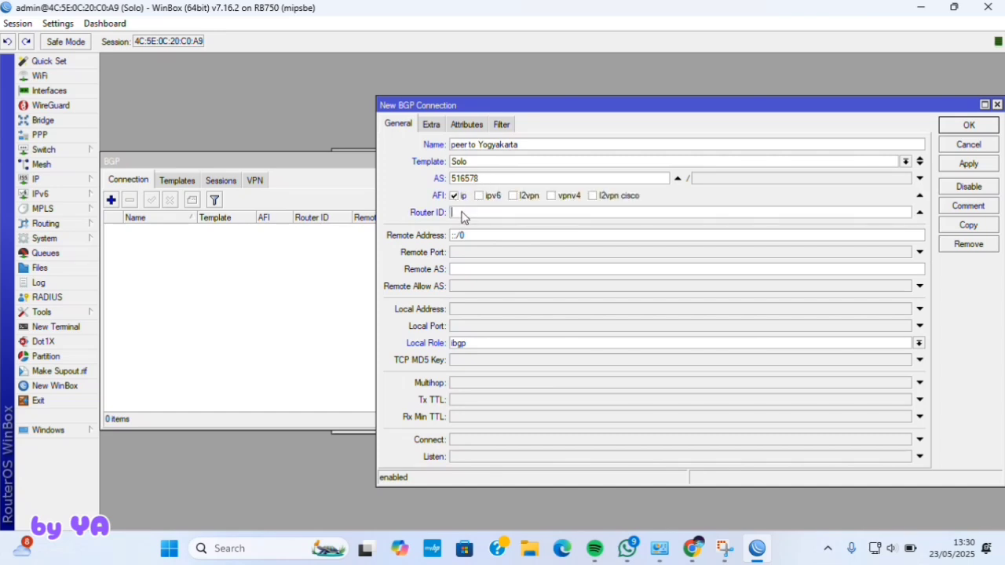
pyautogui.write('20')
# - Set the remote address to 192.168.2.10/32 and the local role to ibgp
pyautogui.click(476, 234)
pyautogui.write('192.168.')
pyautogui.press('BackSpace')
pyautogui.press('BackSpace')
pyautogui.write('8.2')
pyautogui.click(474, 343)
pyautogui.click(467, 355)
pyautogui.click(471, 343)
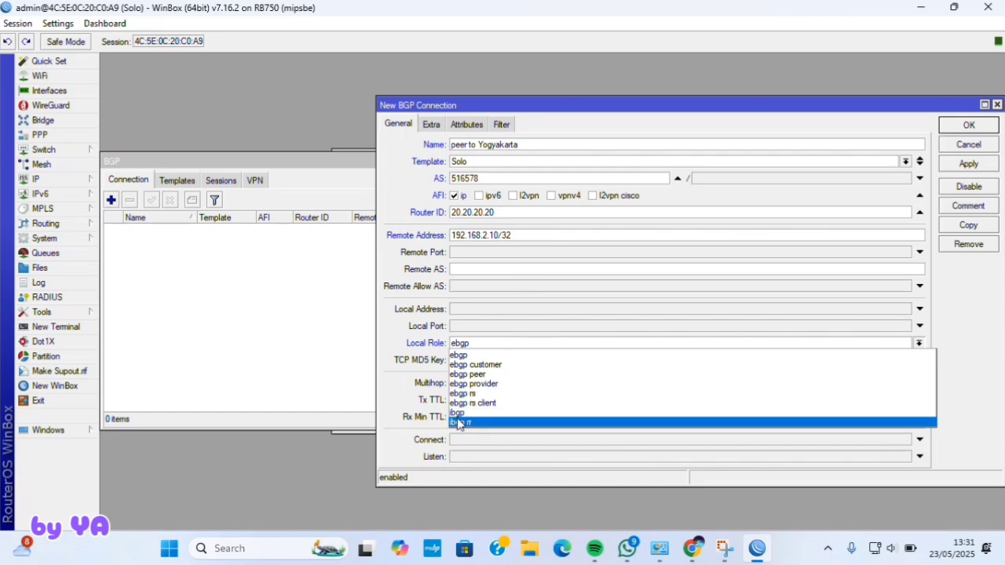
pyautogui.click(460, 417)
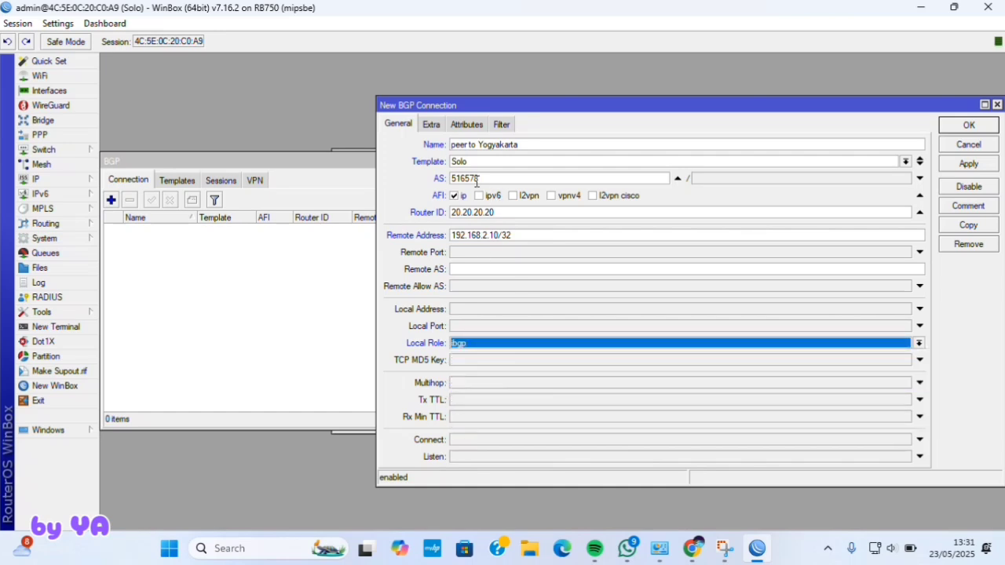
# - Set routing table main, redistribute connected, static and bgp routes, default originate always
pyautogui.click(430, 125)
pyautogui.click(504, 204)
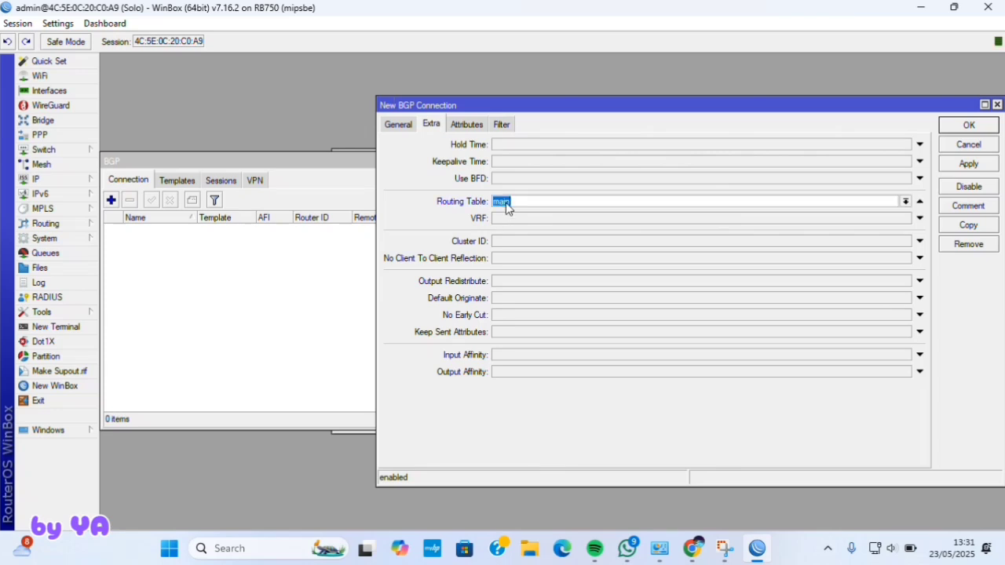
pyautogui.click(507, 285)
pyautogui.click(507, 287)
pyautogui.click(555, 287)
pyautogui.click(652, 283)
pyautogui.click(621, 300)
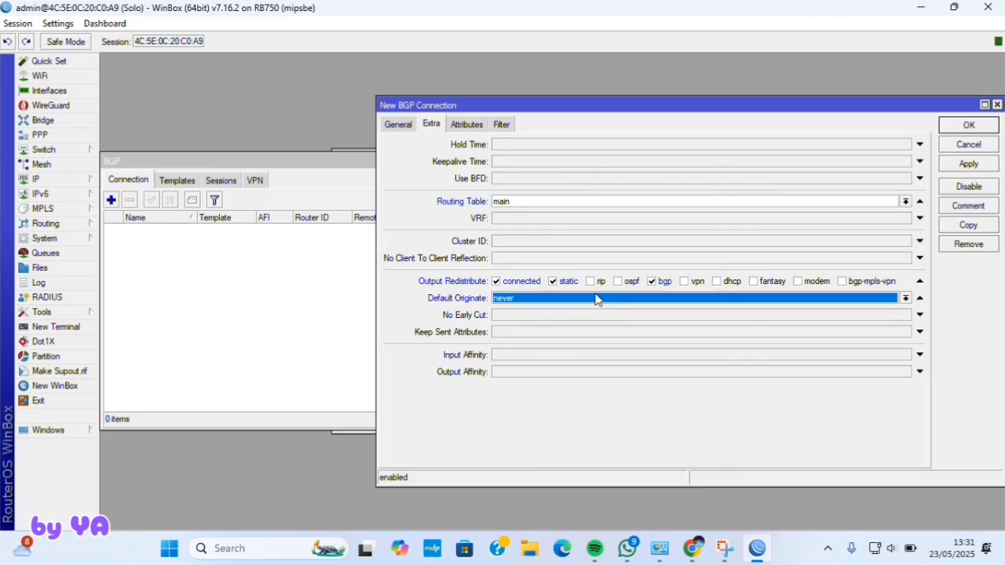
pyautogui.click(534, 300)
pyautogui.click(520, 311)
# - Set the output network to network-local and save the peer to Yogyakarta connection
pyautogui.click(503, 125)
pyautogui.click(542, 286)
pyautogui.click(905, 286)
pyautogui.click(895, 299)
pyautogui.click(399, 126)
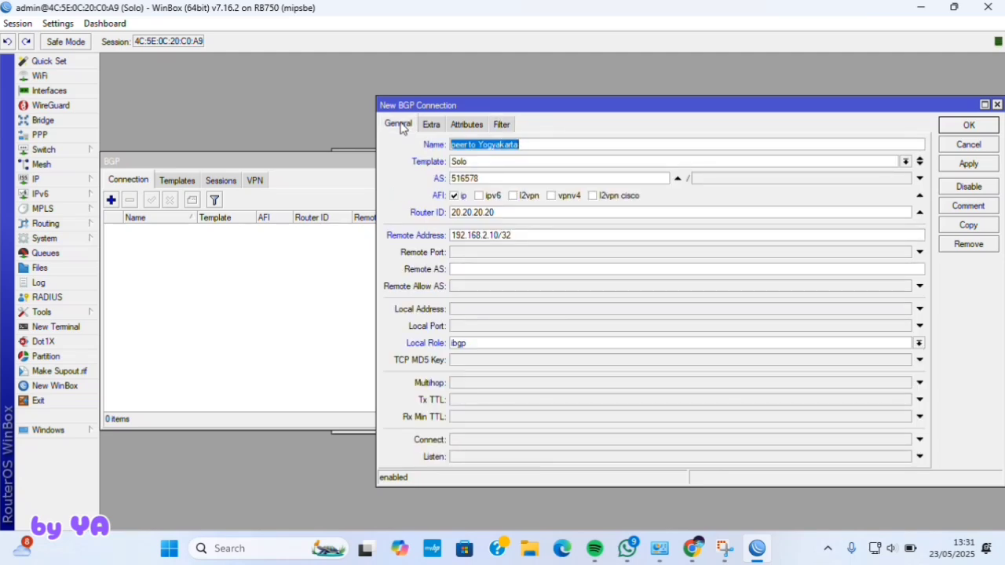
pyautogui.click(968, 163)
pyautogui.click(966, 127)
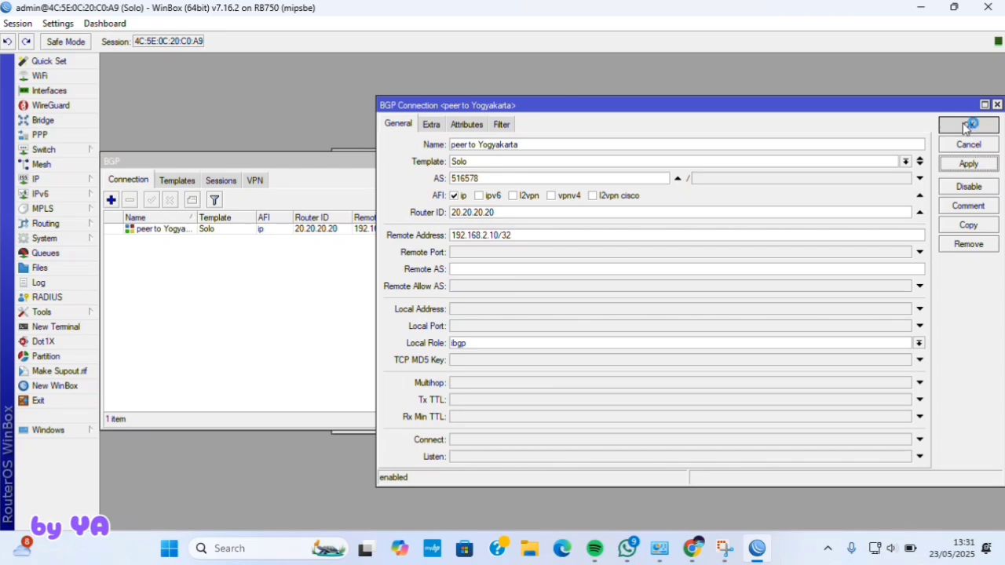
# - Review the BGP-learned routes in IP > Routes, then open the empty Queue List
pyautogui.click(82, 180)
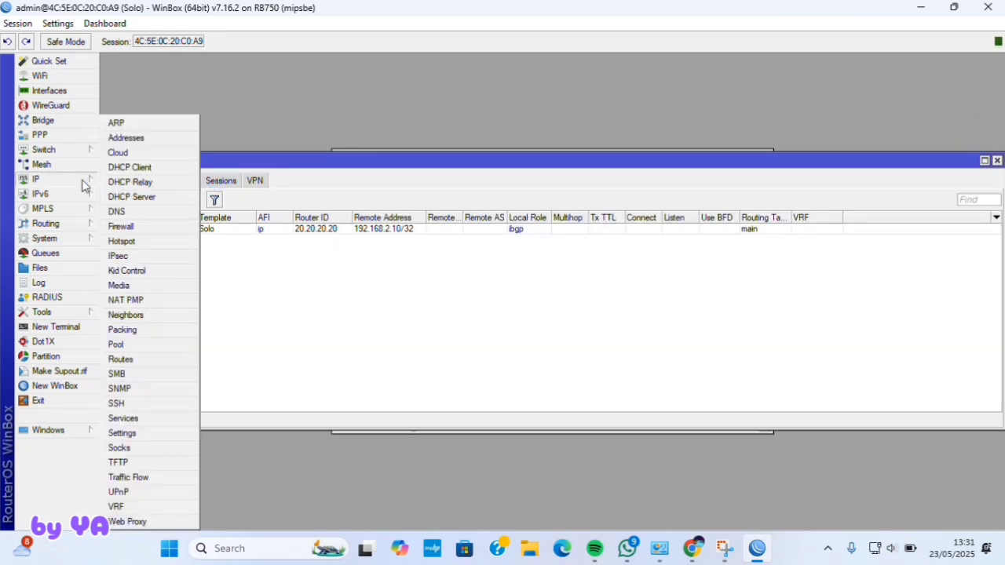
pyautogui.click(120, 360)
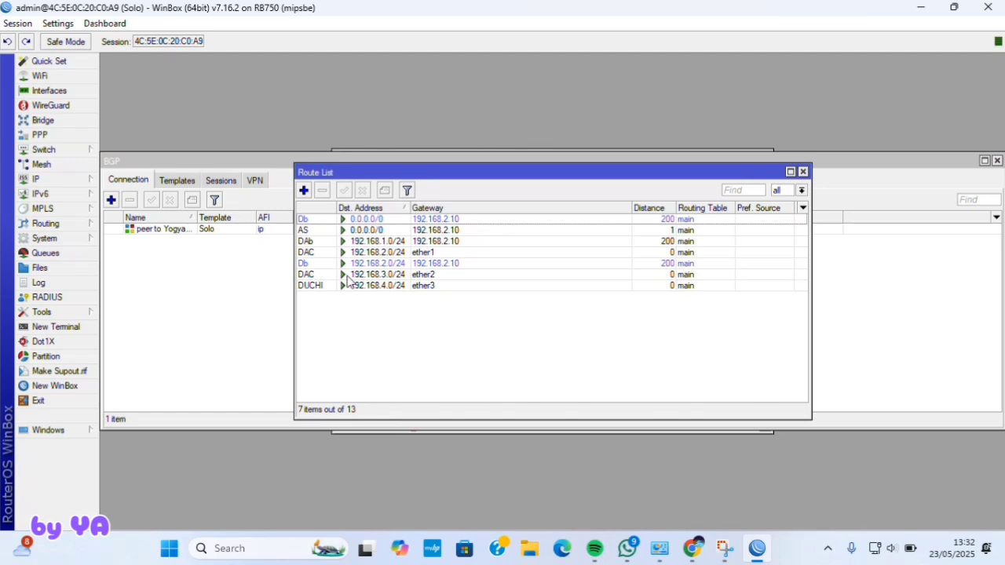
pyautogui.click(88, 256)
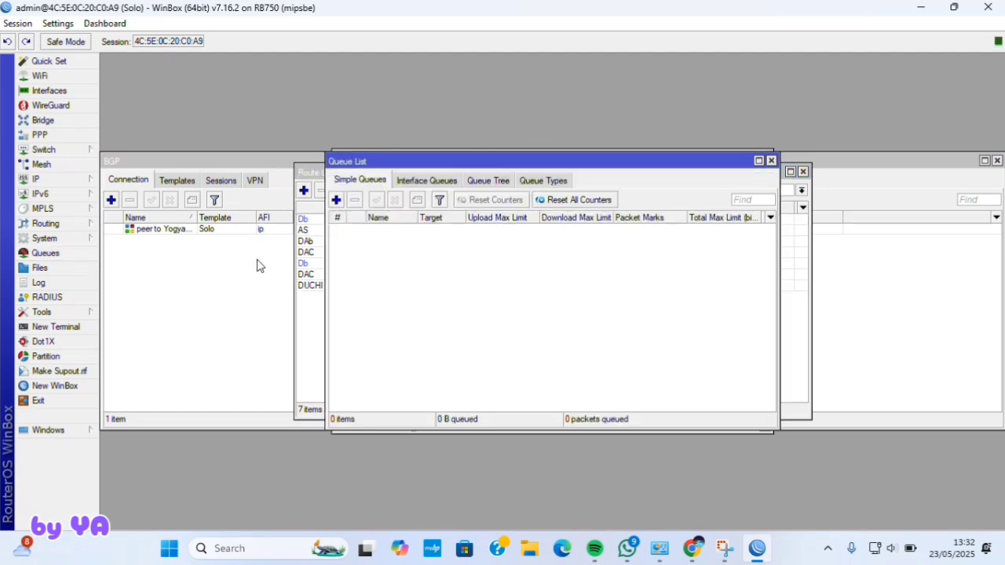
# - Create simple queue Ruang Admin targeting ether2 with a 5M/5M max limit
pyautogui.click(336, 200)
pyautogui.press('BackSpace')
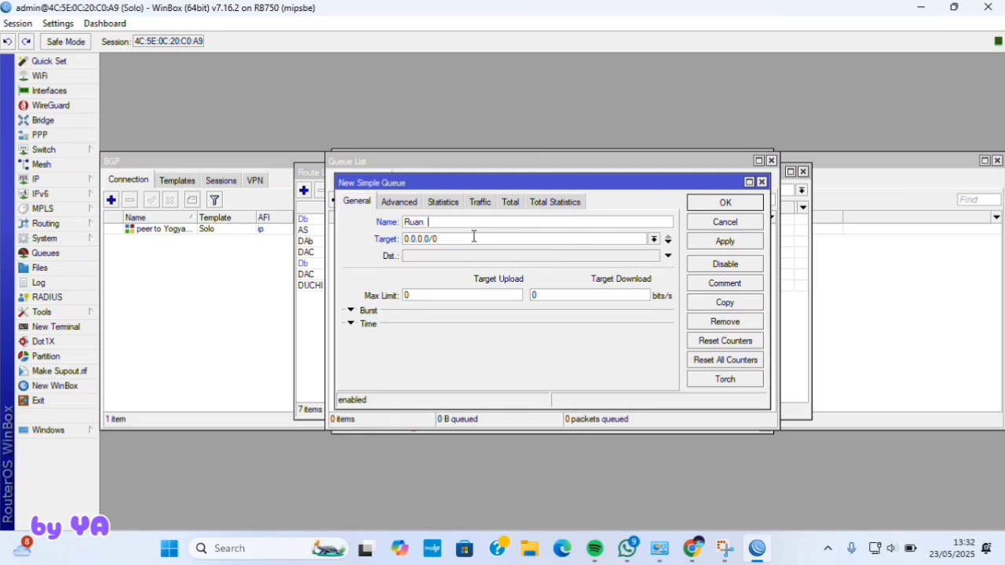
pyautogui.write('AB')
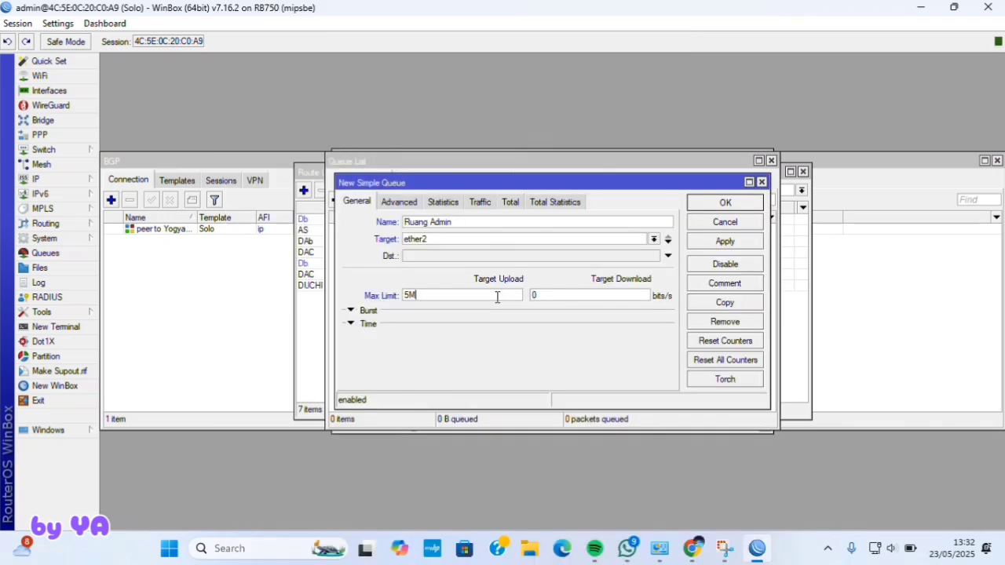
pyautogui.click(558, 296)
pyautogui.press('BackSpace')
pyautogui.write('5M')
pyautogui.click(725, 241)
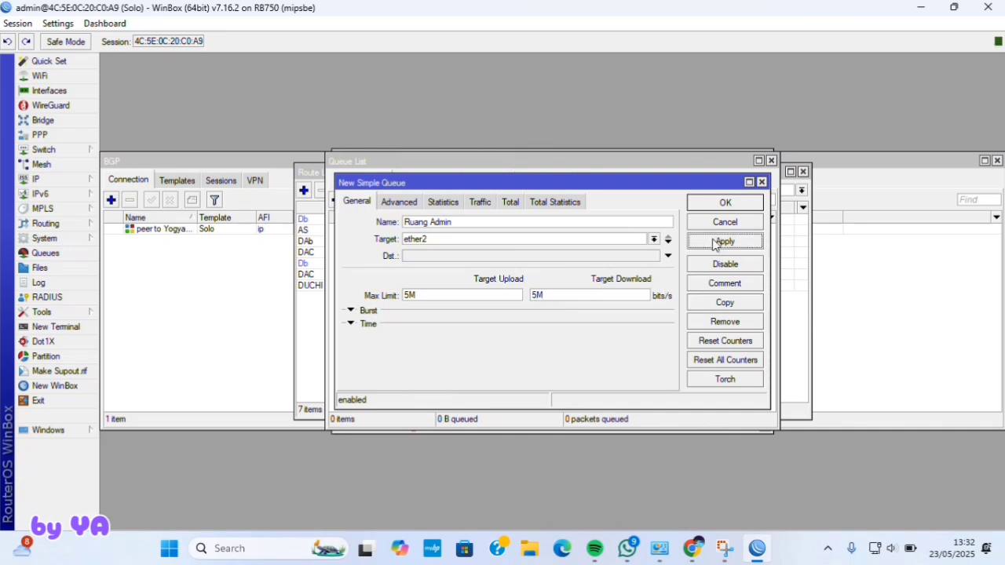
pyautogui.click(725, 202)
pyautogui.click(692, 549)
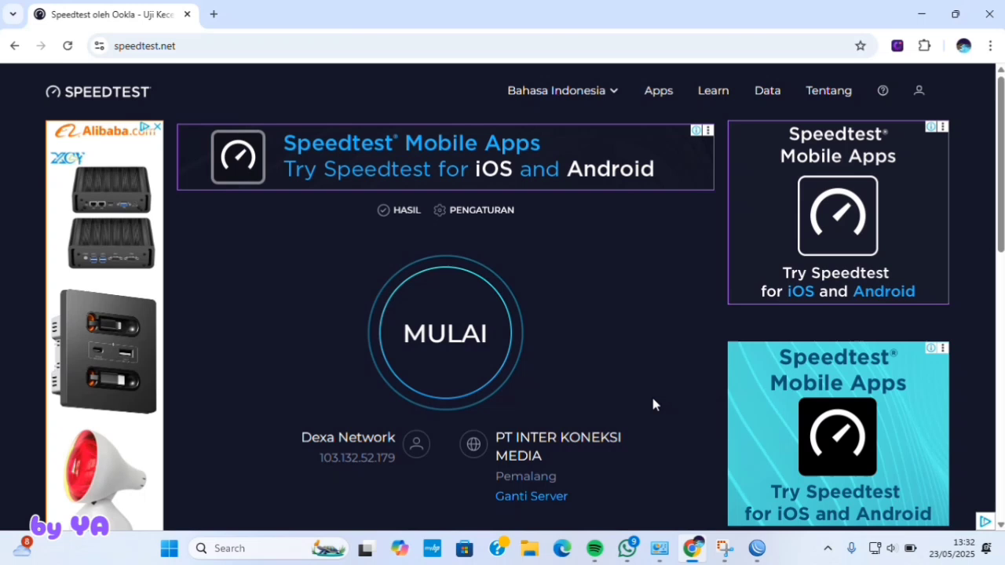
# - Start the internet speed test, then begin Hotspot Setup on interface ether3
pyautogui.click(448, 369)
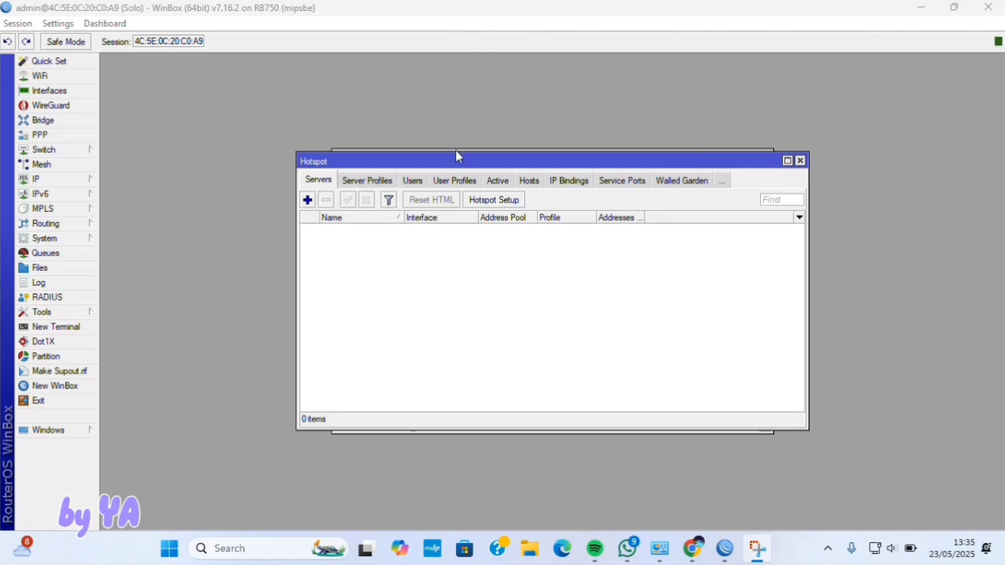
pyautogui.click(493, 200)
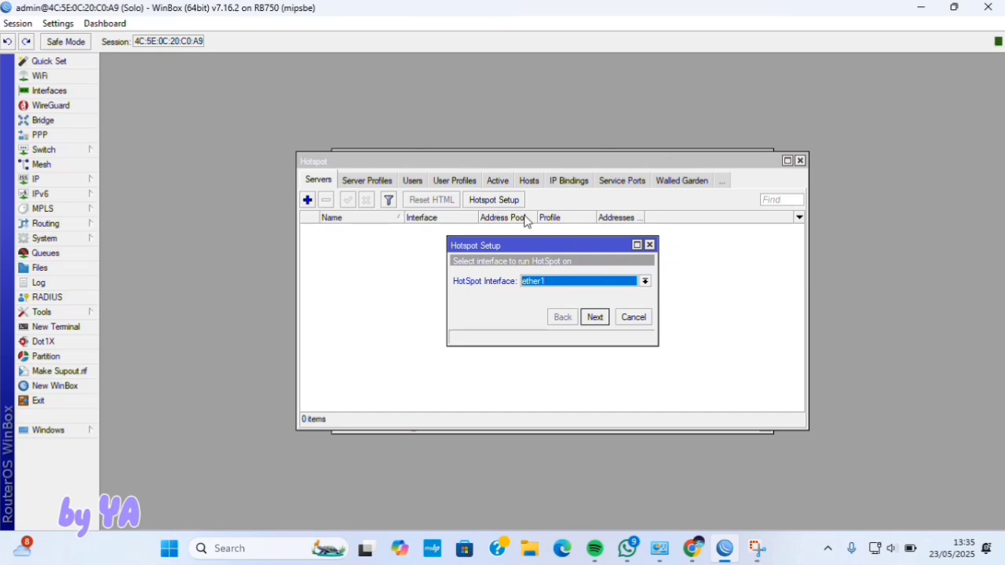
pyautogui.click(609, 281)
pyautogui.click(598, 315)
pyautogui.click(596, 317)
# - Accept the wizard defaults with pool hs-pool-4 and a cleared DNS name to finish hotspot1
pyautogui.click(594, 318)
pyautogui.click(595, 318)
pyautogui.click(595, 318)
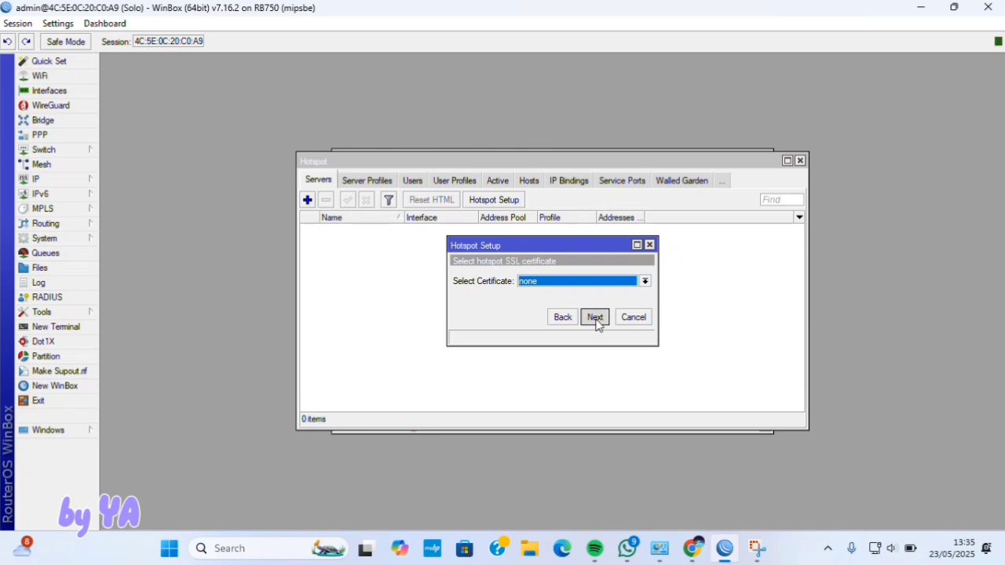
pyautogui.click(596, 318)
pyautogui.click(595, 318)
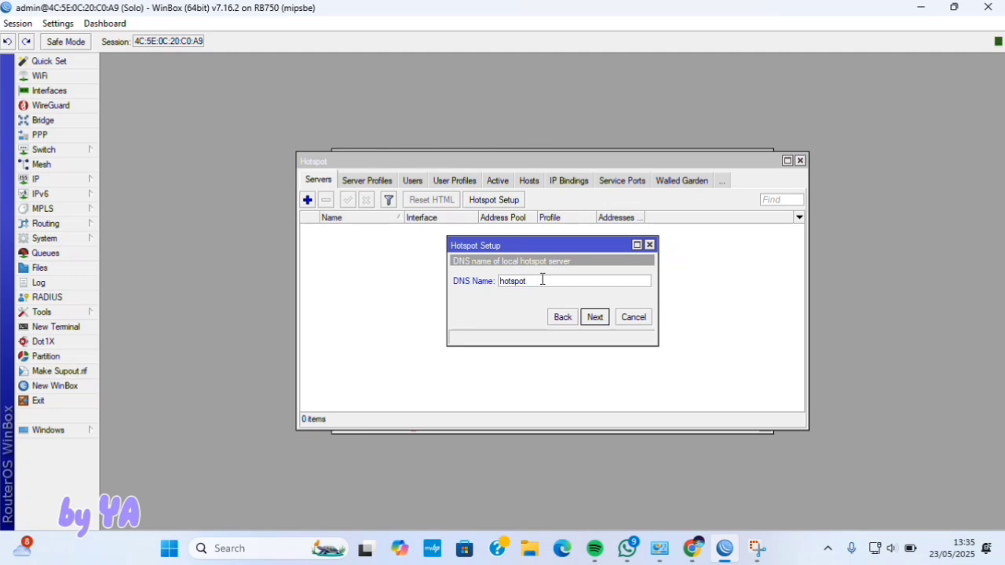
pyautogui.press('BackSpace')
pyautogui.press('BackSpace')
pyautogui.press('BackSpace')
pyautogui.press('BackSpace')
pyautogui.press('BackSpace')
pyautogui.click(595, 317)
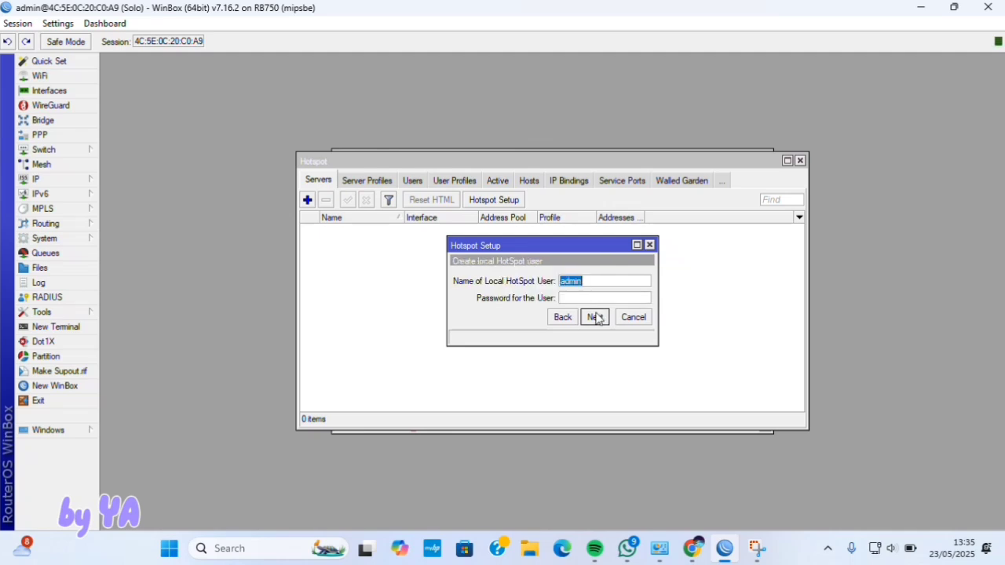
pyautogui.click(595, 317)
pyautogui.click(556, 287)
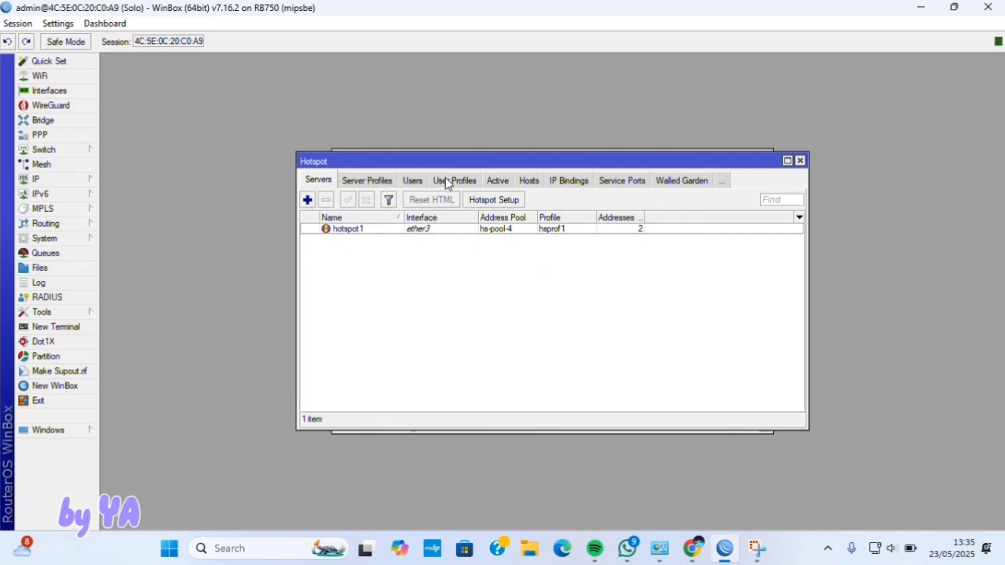
pyautogui.click(446, 183)
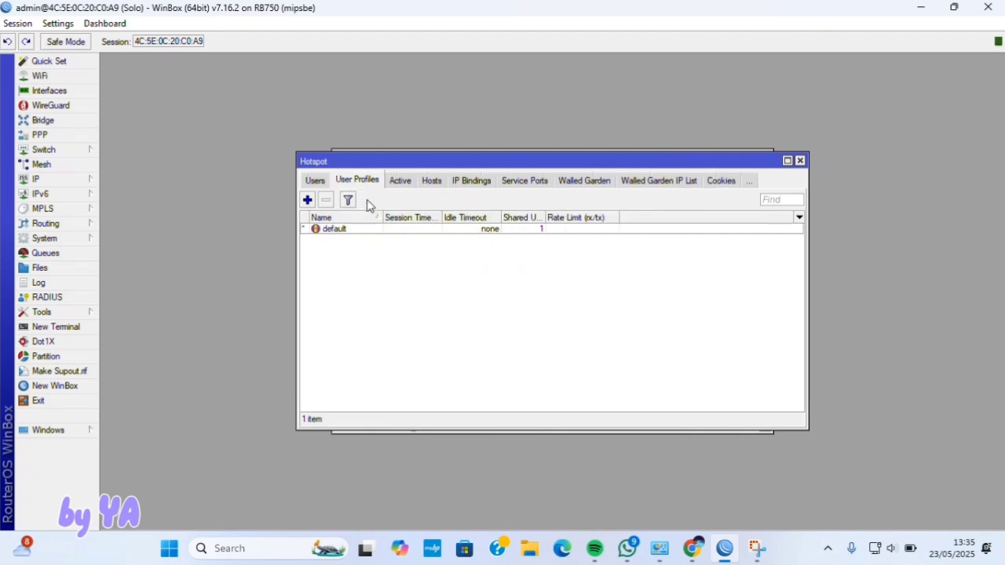
# - Add hotspot user profile manager with 3 shared users and a 10M/10M rate limit
pyautogui.click(307, 200)
pyautogui.press('BackSpace')
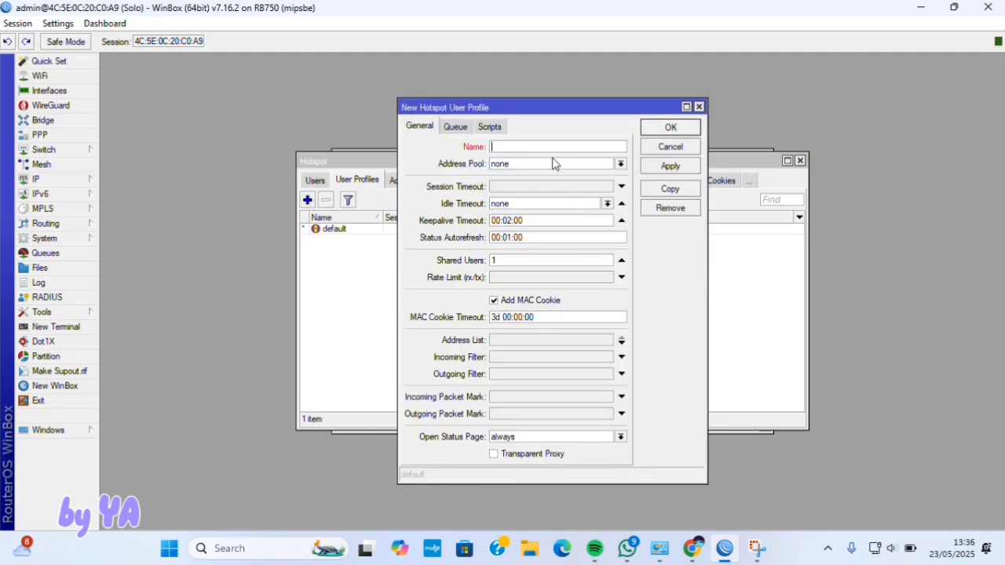
pyautogui.write('manager')
pyautogui.click(544, 161)
pyautogui.click(671, 254)
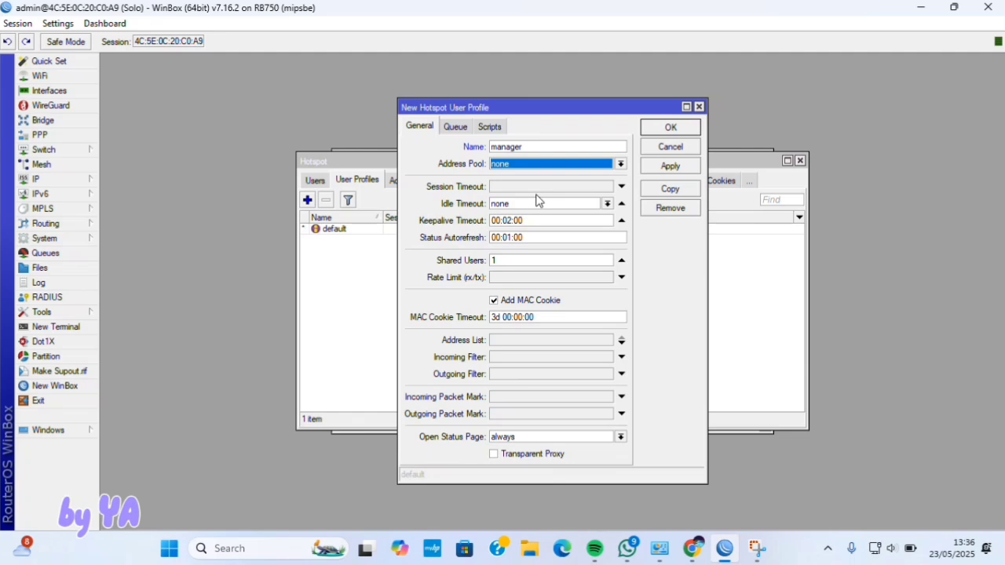
pyautogui.click(519, 263)
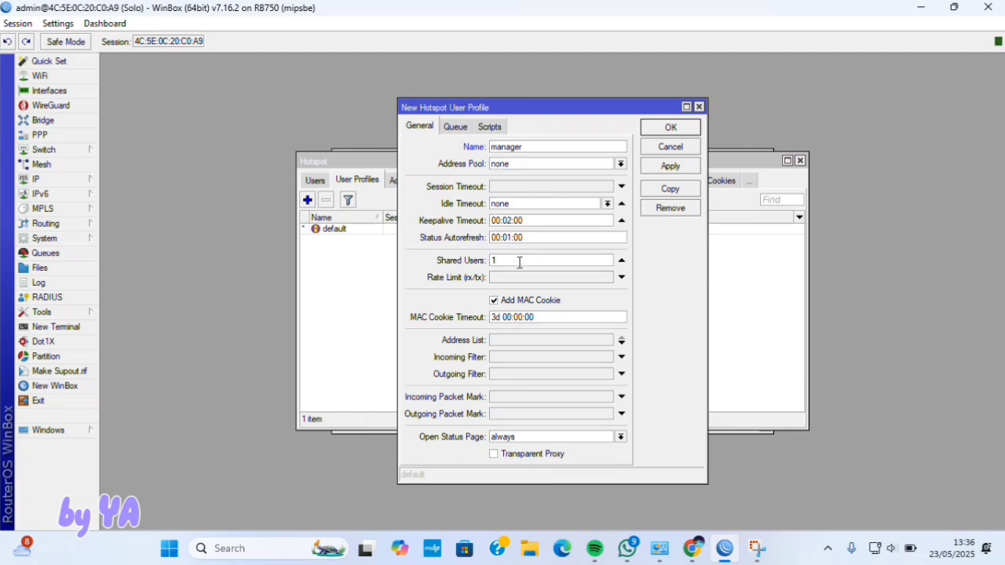
pyautogui.press('BackSpace')
pyautogui.click(523, 279)
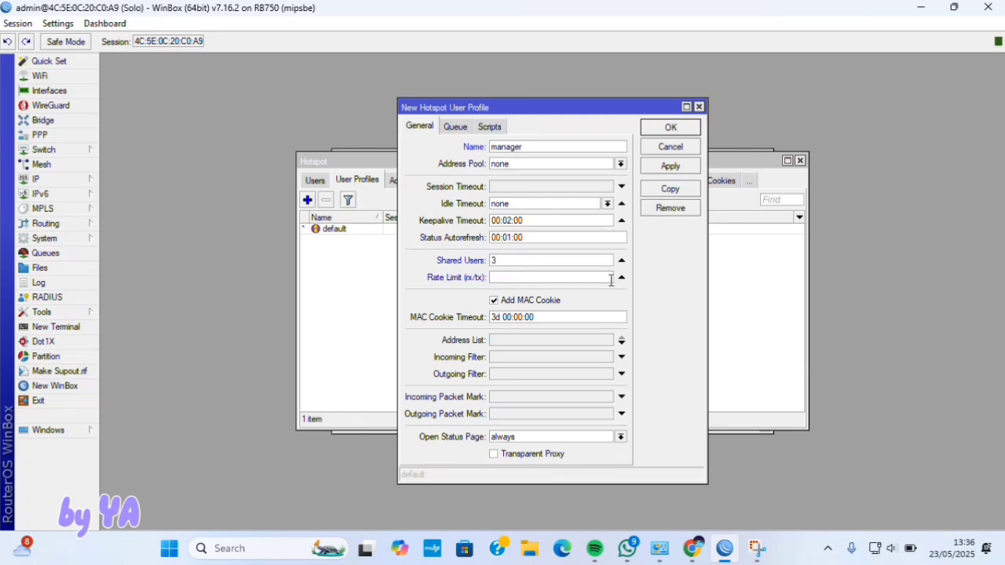
pyautogui.write('10/M')
pyautogui.click(667, 166)
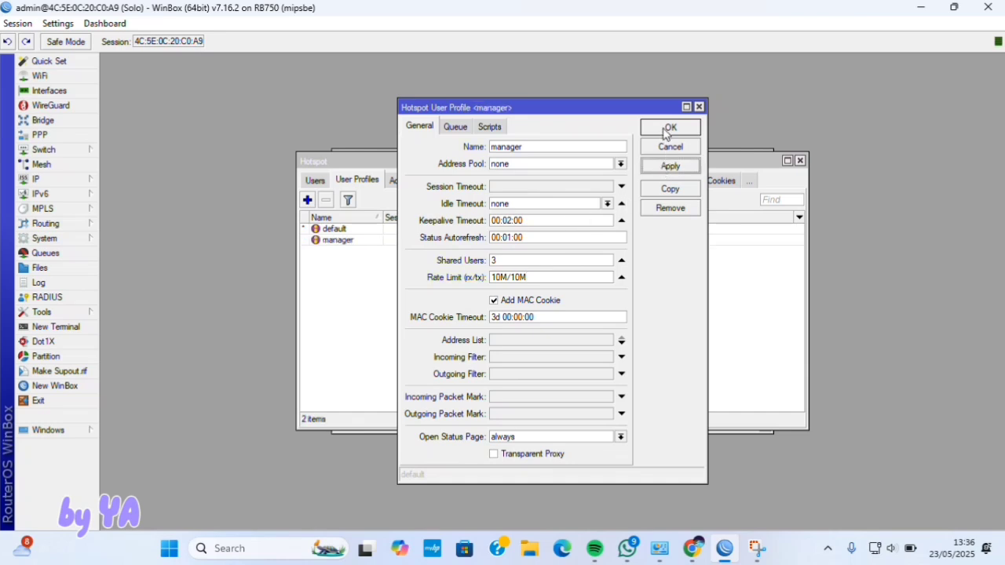
pyautogui.click(669, 128)
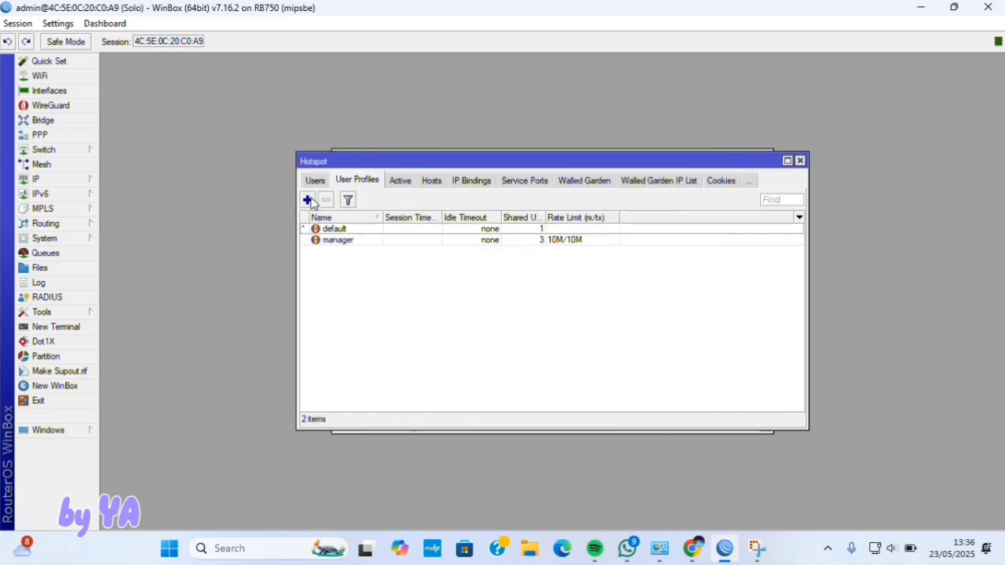
# - Add profile karyawan with 5 shared users and a 5M/5M rate limit
pyautogui.click(307, 199)
pyautogui.write('karyawan')
pyautogui.doubleClick(532, 260)
pyautogui.write('5')
pyautogui.click(515, 278)
pyautogui.write('5M/5M')
pyautogui.click(670, 128)
# - Add profile tamu with 25 shared users, 00:30:00 session timeout and 2M/2M rate limit
pyautogui.click(307, 200)
pyautogui.doubleClick(522, 146)
pyautogui.write('tamu')
pyautogui.doubleClick(523, 260)
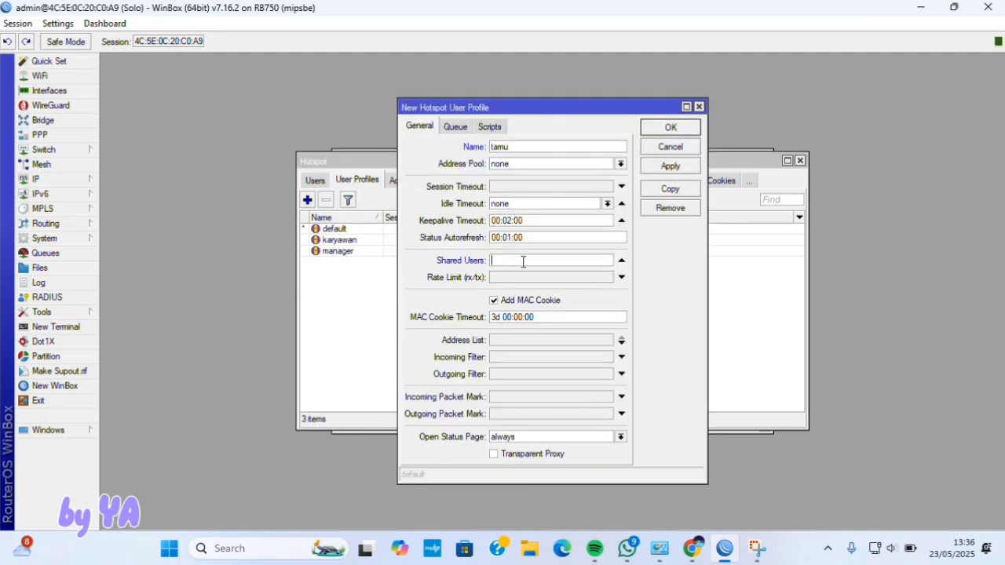
pyautogui.write('25')
pyautogui.click(525, 277)
pyautogui.doubleClick(516, 186)
pyautogui.write('00:30:00')
pyautogui.click(510, 277)
pyautogui.write('2M/2M')
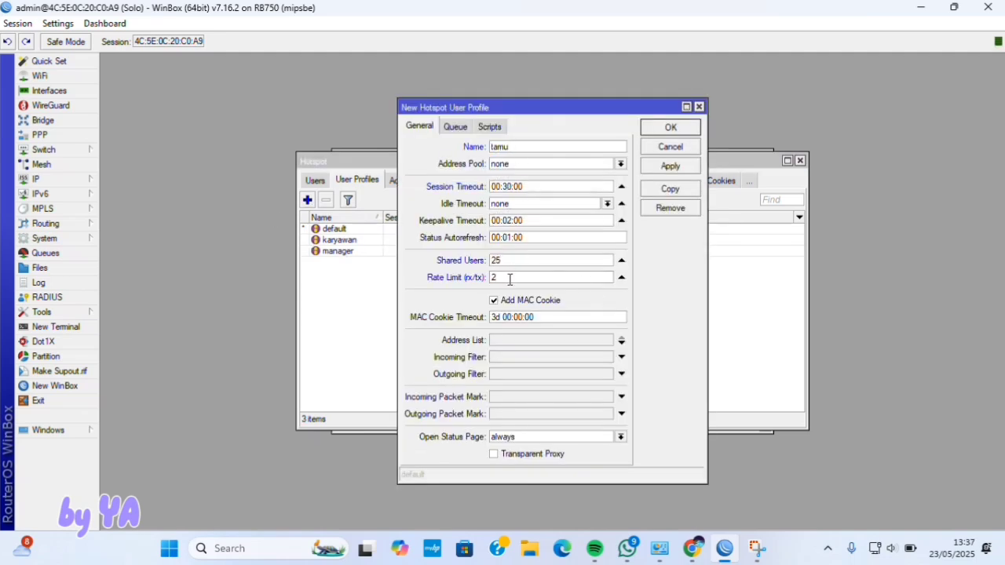
pyautogui.click(670, 127)
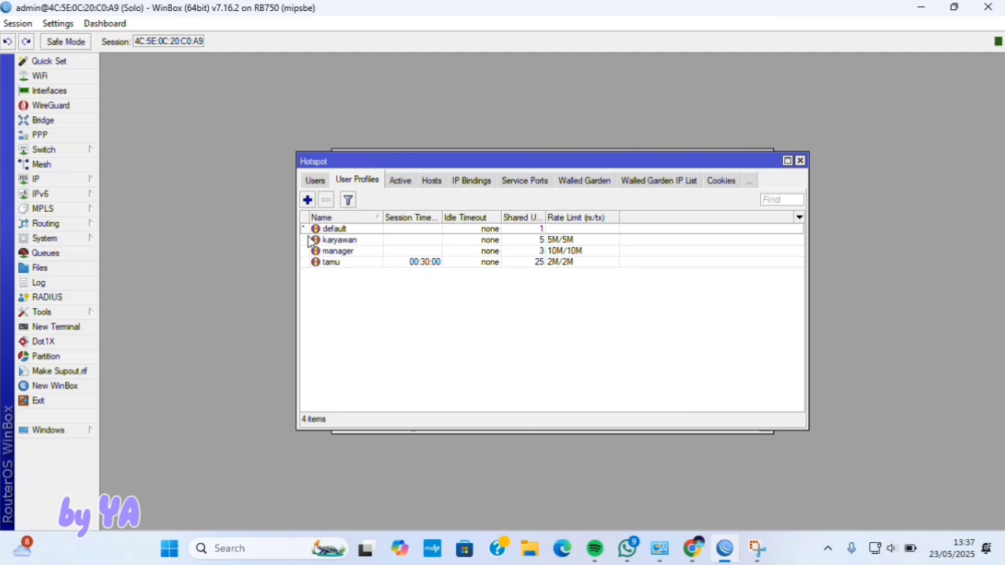
# - Start a new hotspot user in the Users list, valid on all servers
pyautogui.click(317, 181)
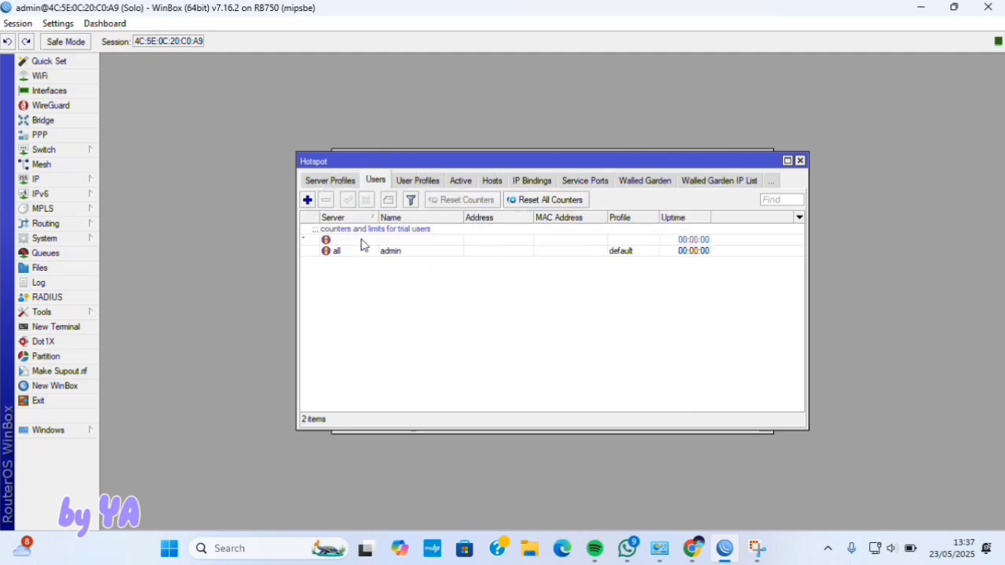
pyautogui.click(307, 201)
pyautogui.click(579, 232)
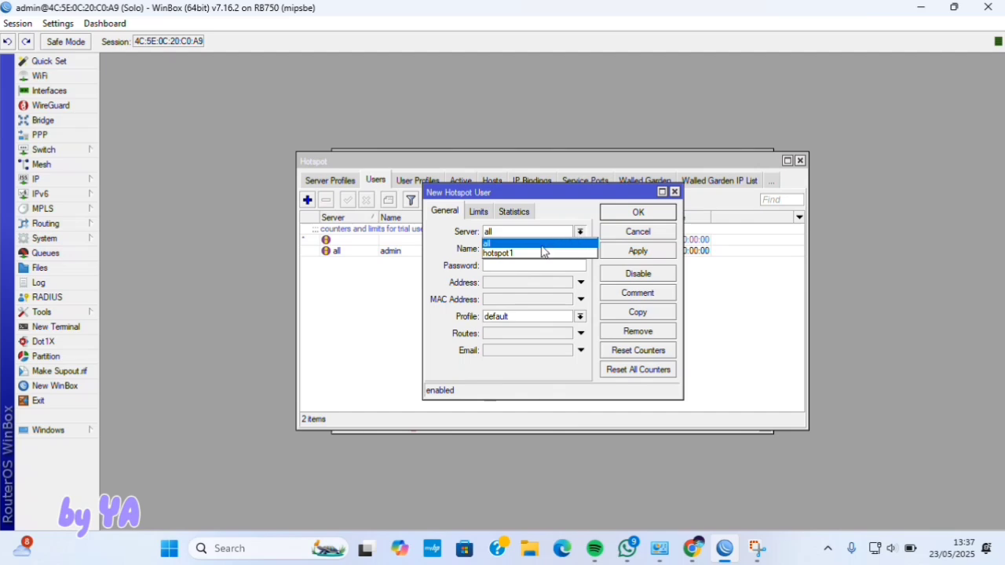
pyautogui.click(774, 275)
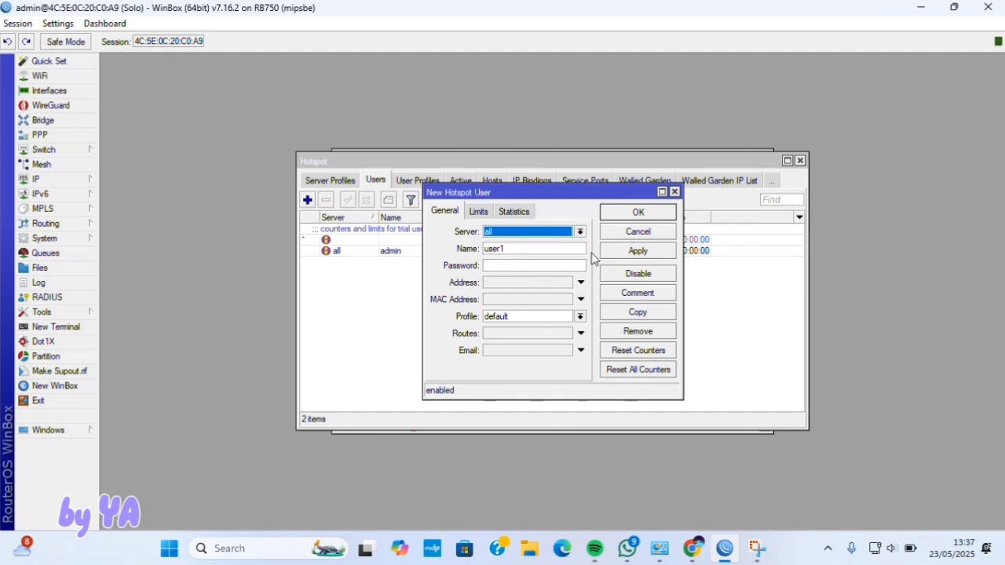
# - Create the hotspot user manager on the manager profile
pyautogui.click(576, 250)
pyautogui.press('BackSpace')
pyautogui.press('BackSpace')
pyautogui.press('BackSpace')
pyautogui.press('BackSpace')
pyautogui.press('BackSpace')
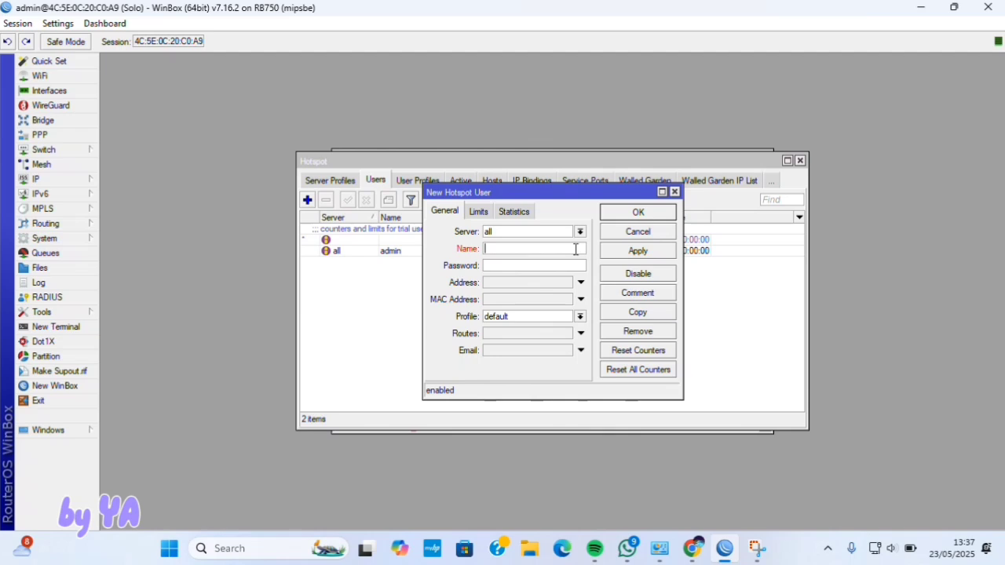
pyautogui.write('n1')
pyautogui.press('BackSpace')
pyautogui.press('BackSpace')
pyautogui.press('BackSpace')
pyautogui.write('k')
pyautogui.write('a')
pyautogui.press('BackSpace')
pyautogui.press('BackSpace')
pyautogui.write('manager')
pyautogui.click(580, 317)
pyautogui.click(556, 350)
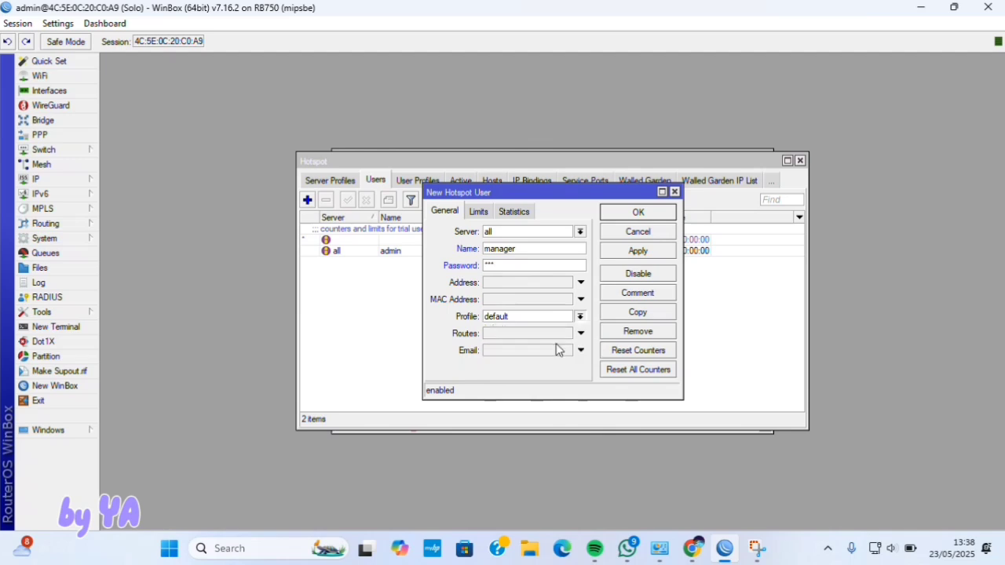
pyautogui.click(636, 252)
pyautogui.click(636, 214)
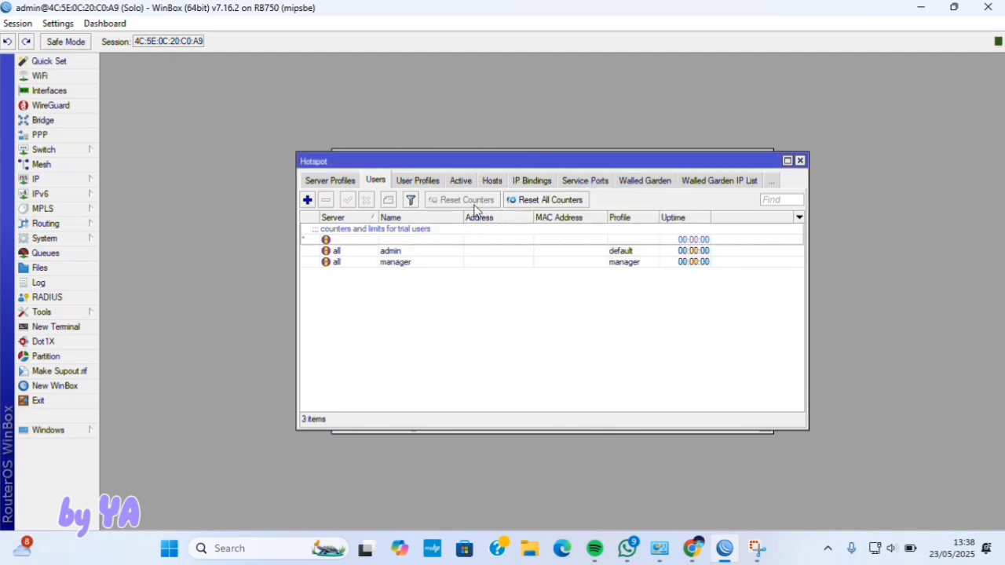
pyautogui.click(307, 199)
pyautogui.click(518, 248)
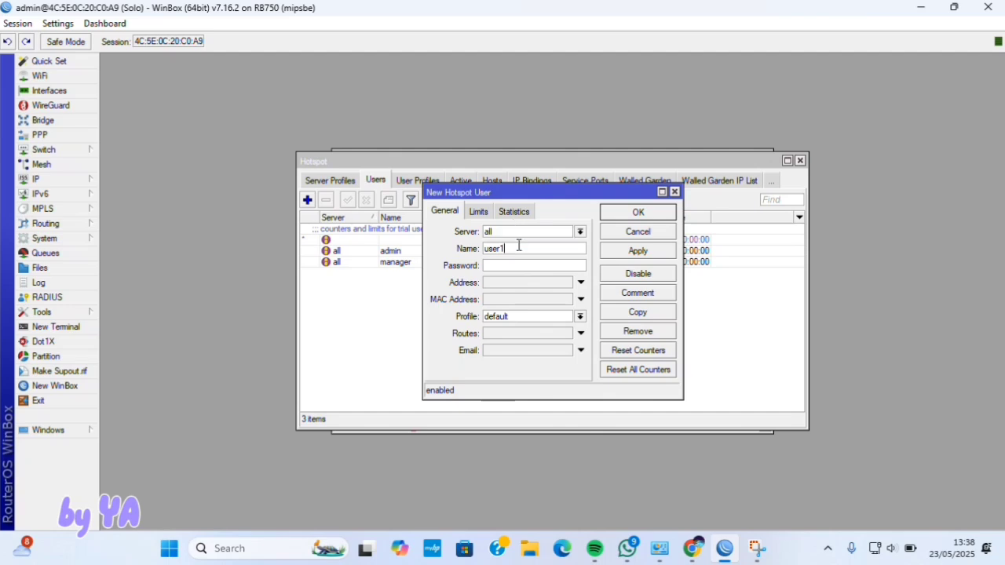
pyautogui.press('BackSpace')
pyautogui.press('BackSpace')
pyautogui.press('BackSpace')
pyautogui.write('karyawan')
pyautogui.click(521, 266)
pyautogui.write('123')
pyautogui.click(534, 316)
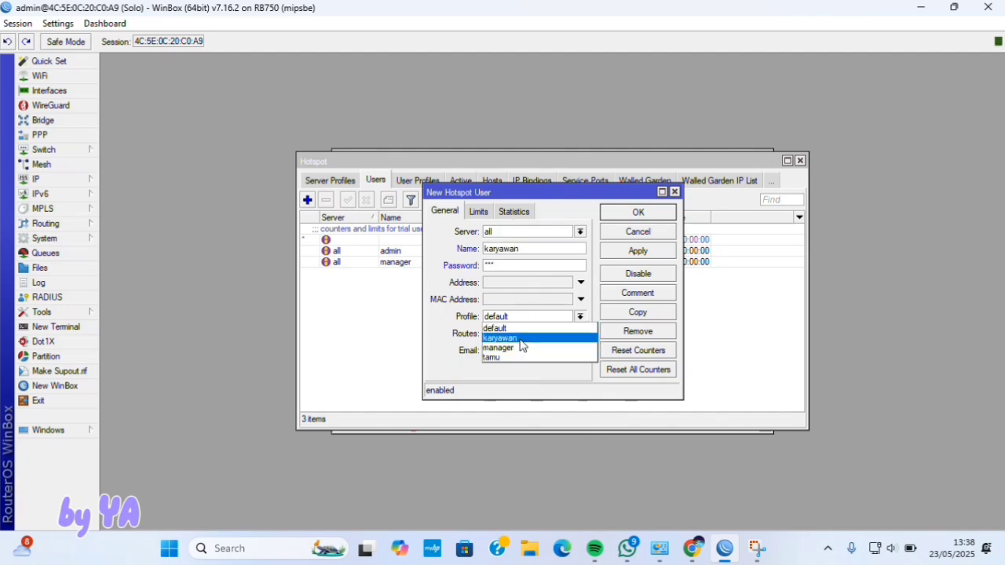
pyautogui.click(522, 341)
pyautogui.click(638, 213)
pyautogui.click(307, 200)
pyautogui.click(518, 248)
pyautogui.write('tamu')
pyautogui.click(517, 266)
pyautogui.write('123')
pyautogui.click(580, 316)
pyautogui.click(523, 358)
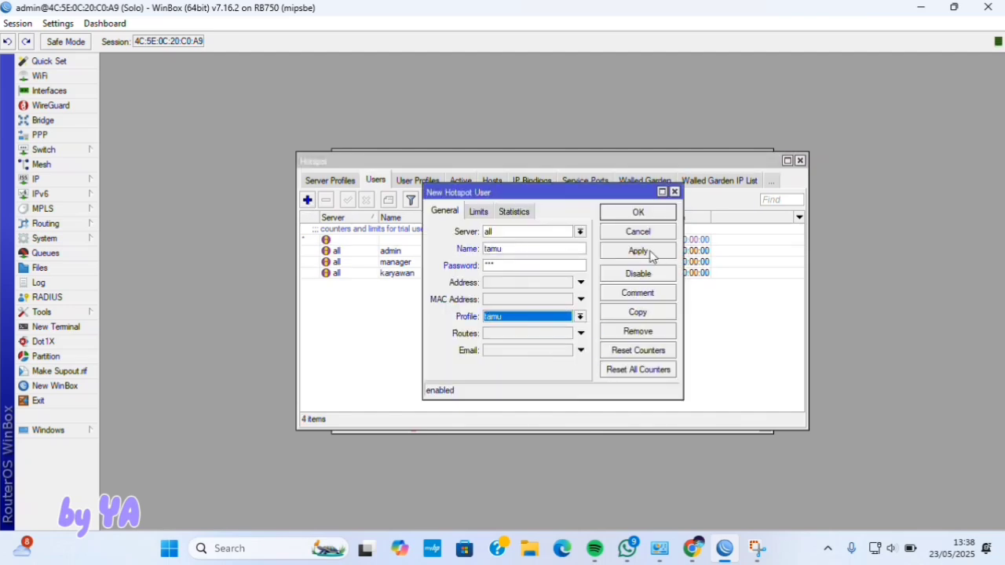
pyautogui.click(638, 216)
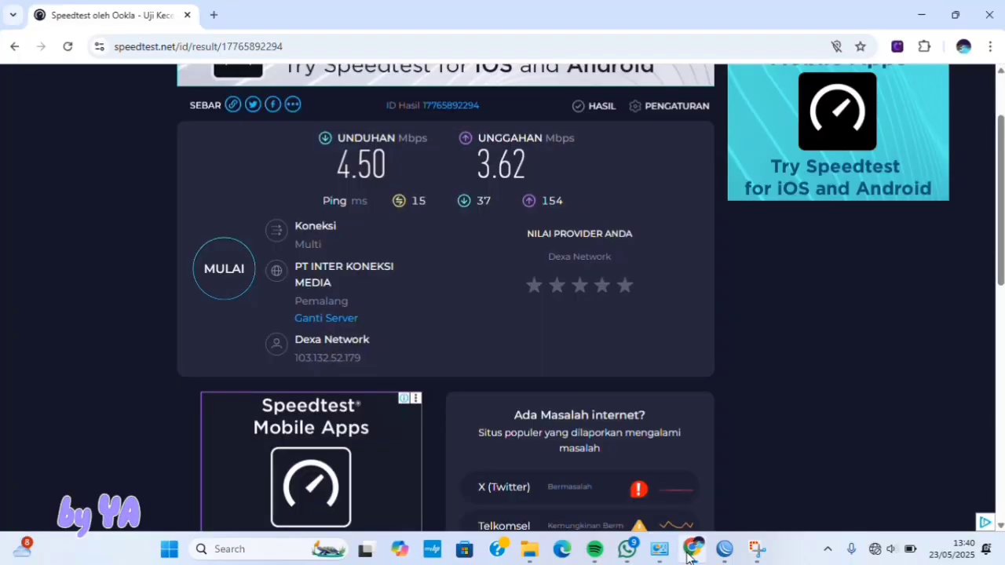
# - Load the TP-Link router admin page at 192.168.0.1 in a new browser tab
pyautogui.click(213, 14)
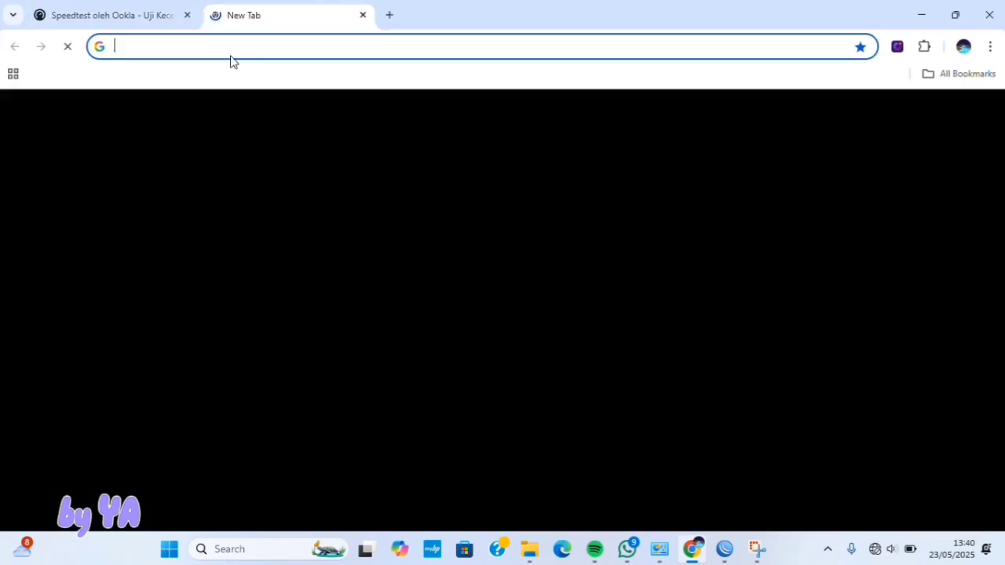
pyautogui.write('192.168.0.100')
pyautogui.press('Return')
pyautogui.write('192')
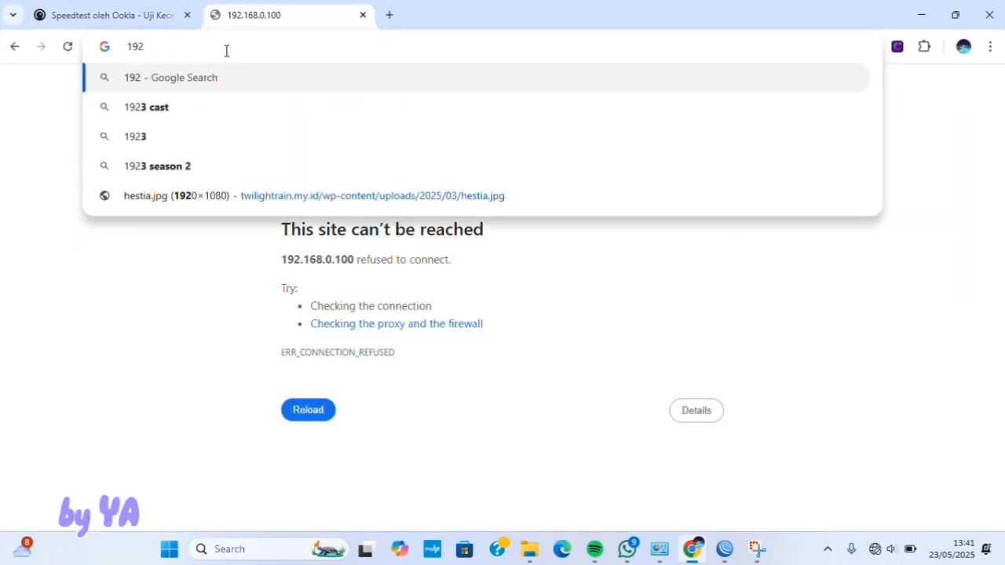
pyautogui.write('.168.0.1')
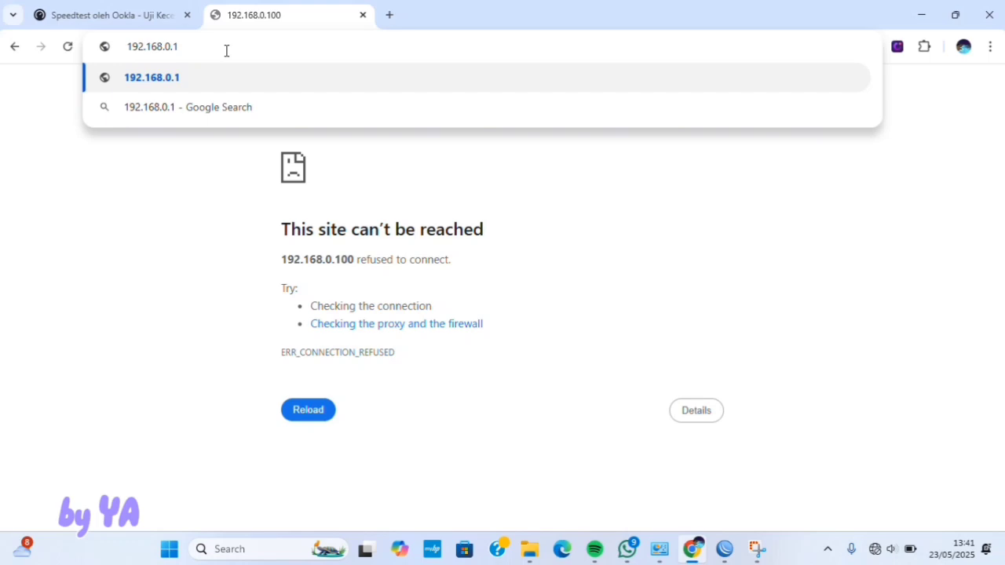
pyautogui.press('Return')
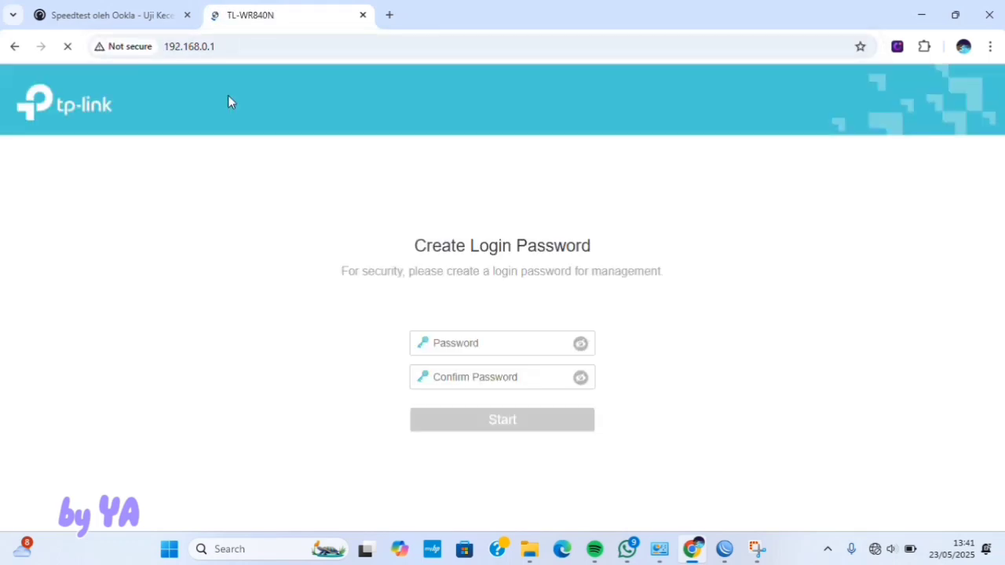
# - Enter the new login password in both password fields and dismiss the Tether banner
pyautogui.click(526, 339)
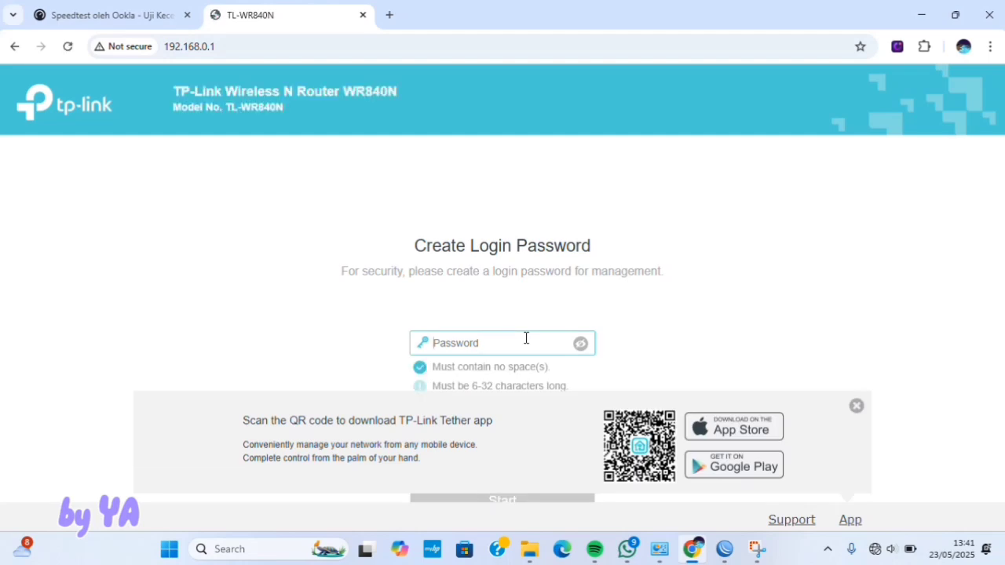
pyautogui.write('••••••')
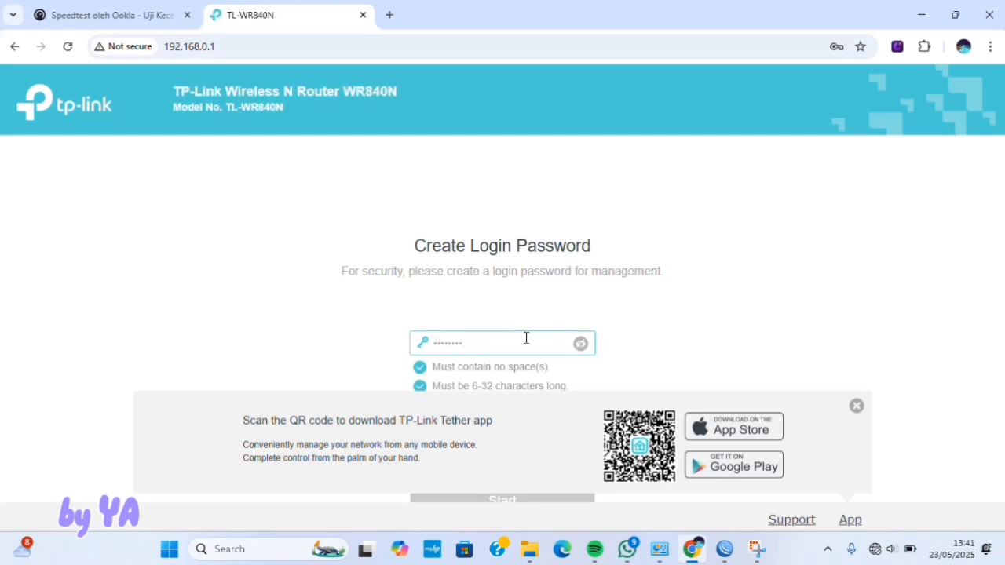
pyautogui.click(618, 356)
pyautogui.click(536, 378)
pyautogui.write('•')
pyautogui.press('BackSpace')
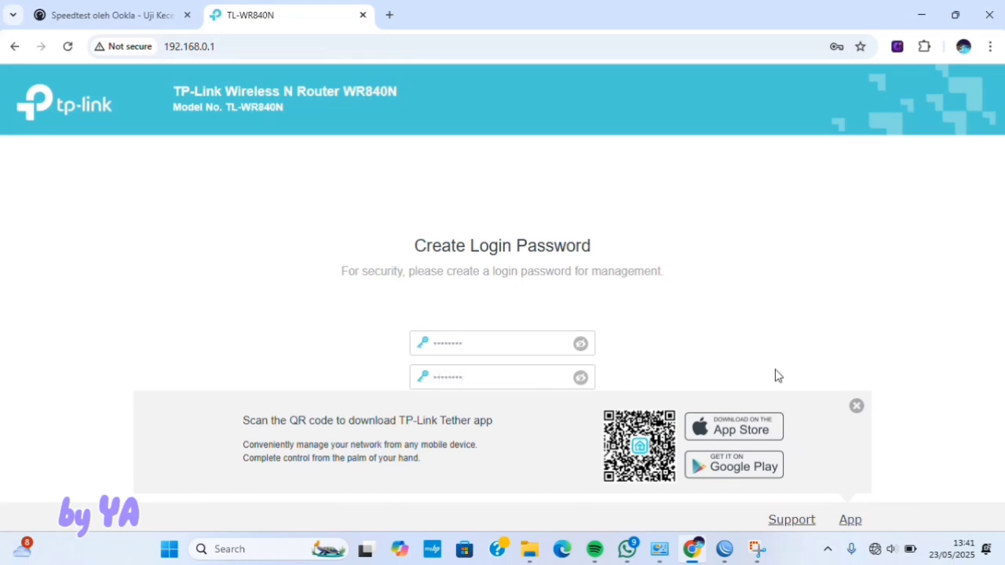
pyautogui.click(857, 406)
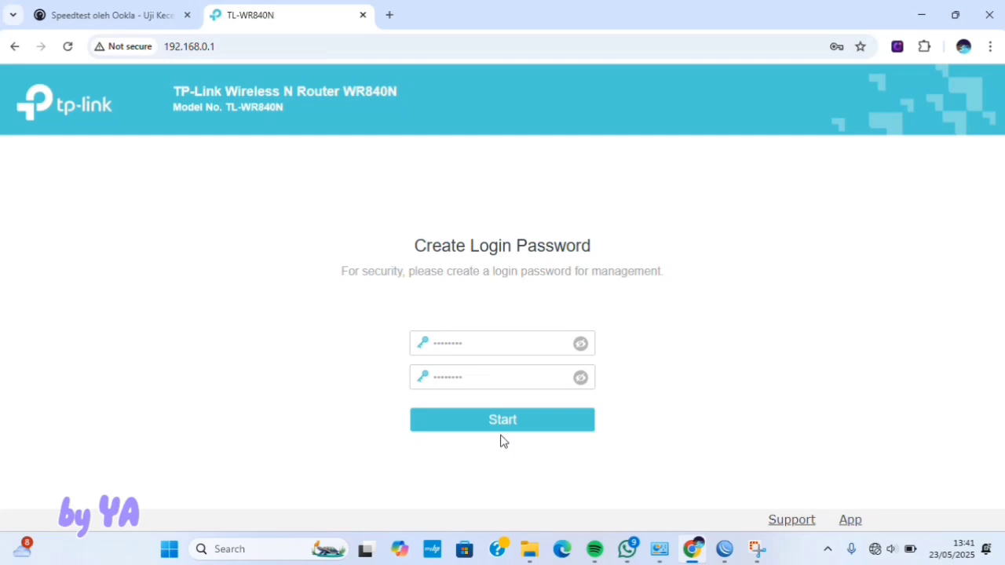
# - Submit the login password and start quick setup in Access Point mode
pyautogui.click(501, 431)
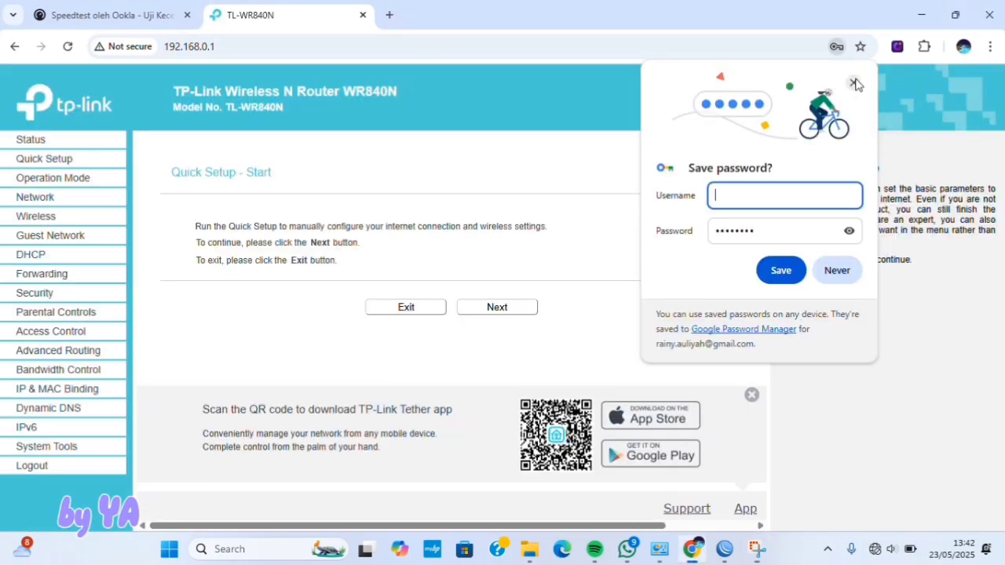
pyautogui.click(853, 84)
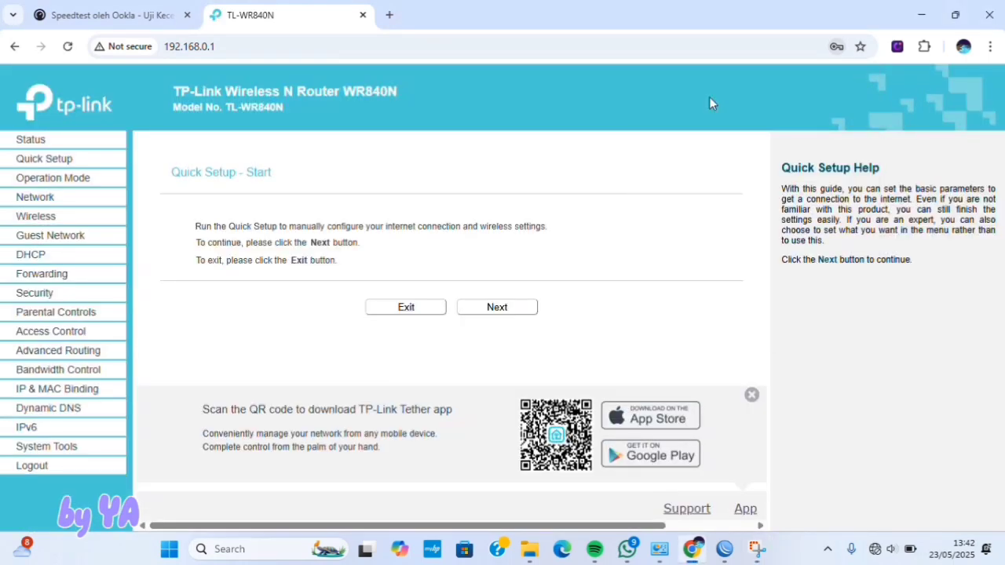
pyautogui.click(483, 308)
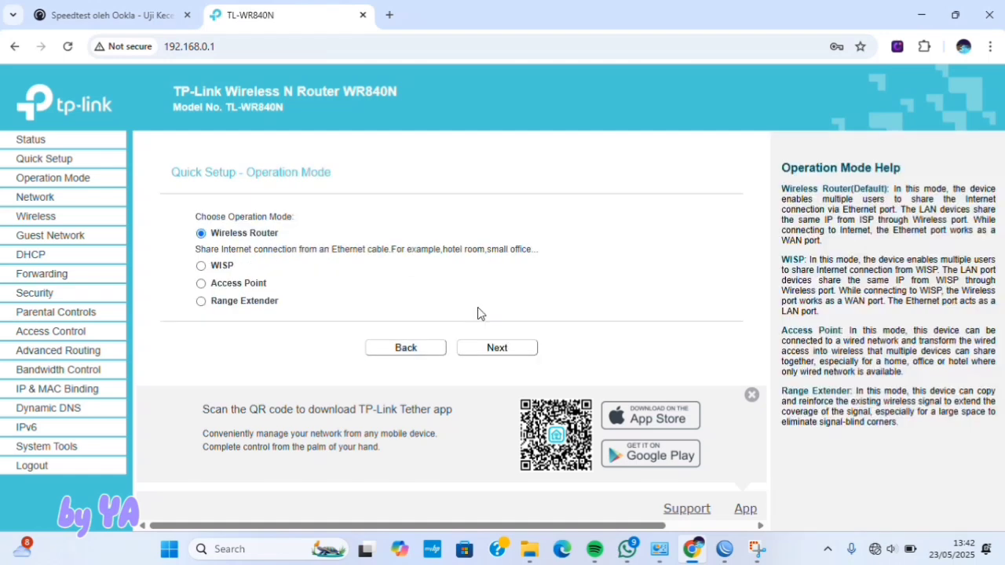
pyautogui.click(201, 285)
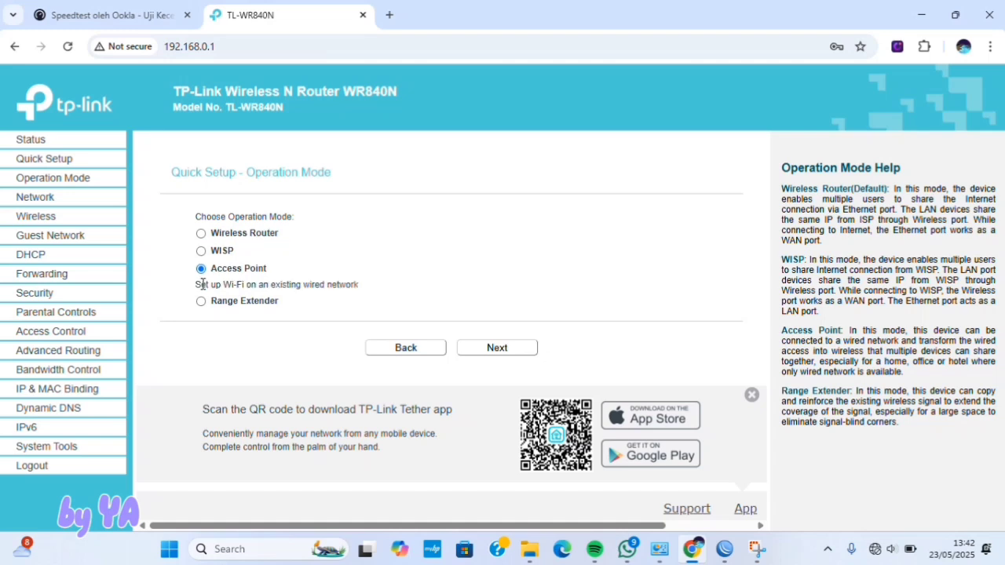
pyautogui.click(469, 349)
# - Name the wireless network TKJ.NET and disable wireless security
pyautogui.doubleClick(473, 241)
pyautogui.press('BackSpace')
pyautogui.press('BackSpace')
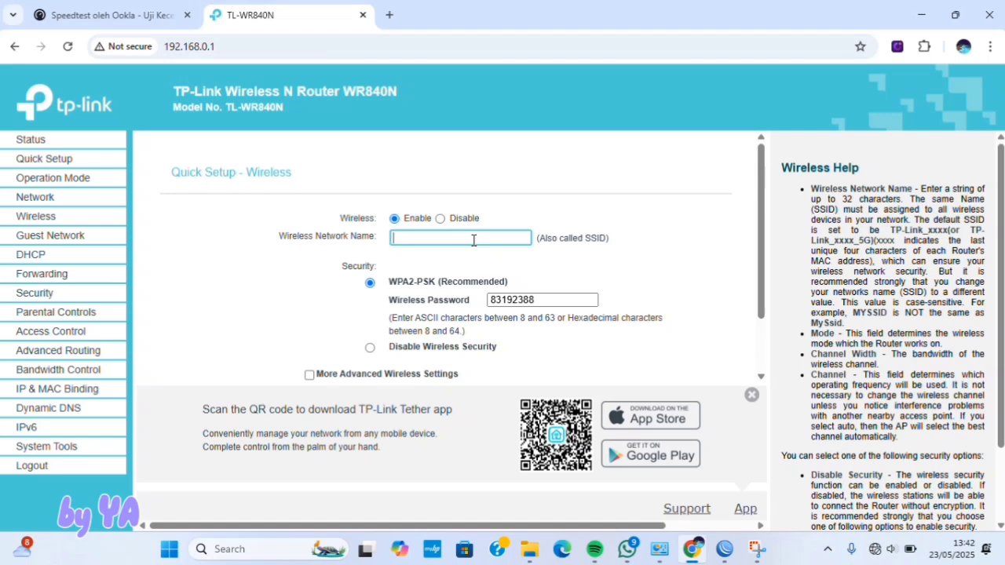
pyautogui.write('T')
pyautogui.write('KJ C')
pyautogui.write('NET')
pyautogui.doubleClick(510, 300)
pyautogui.press('BackSpace')
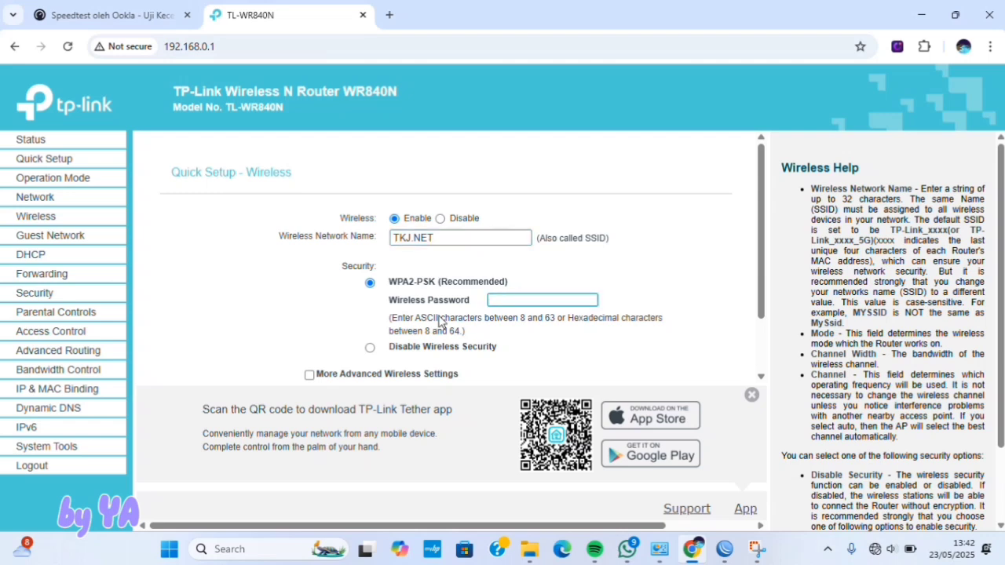
pyautogui.click(371, 348)
# - Continue through network settings and the review page to finish setup and reboot
pyautogui.scroll(-2, 503, 337)
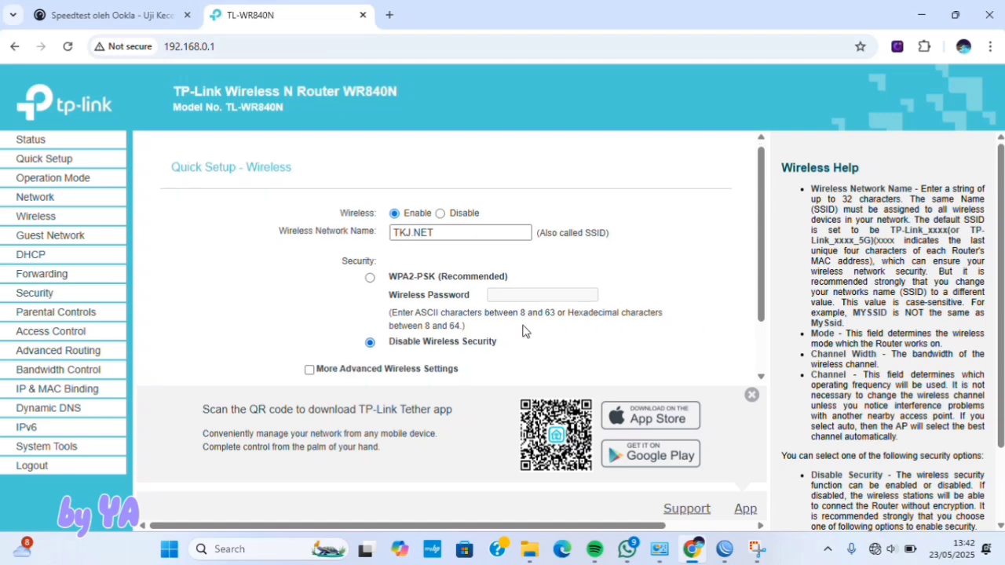
pyautogui.click(503, 348)
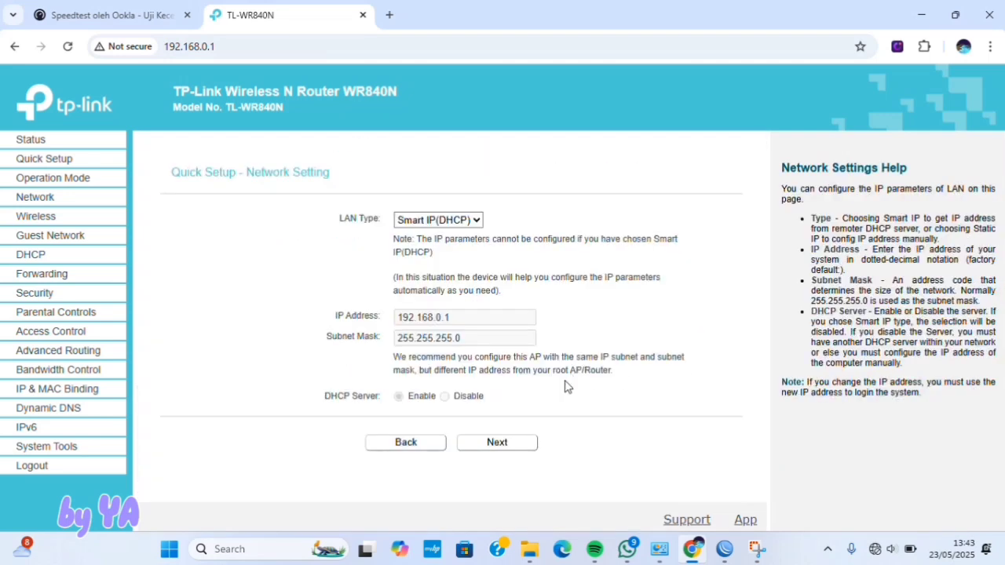
pyautogui.click(523, 445)
pyautogui.scroll(-2, 523, 445)
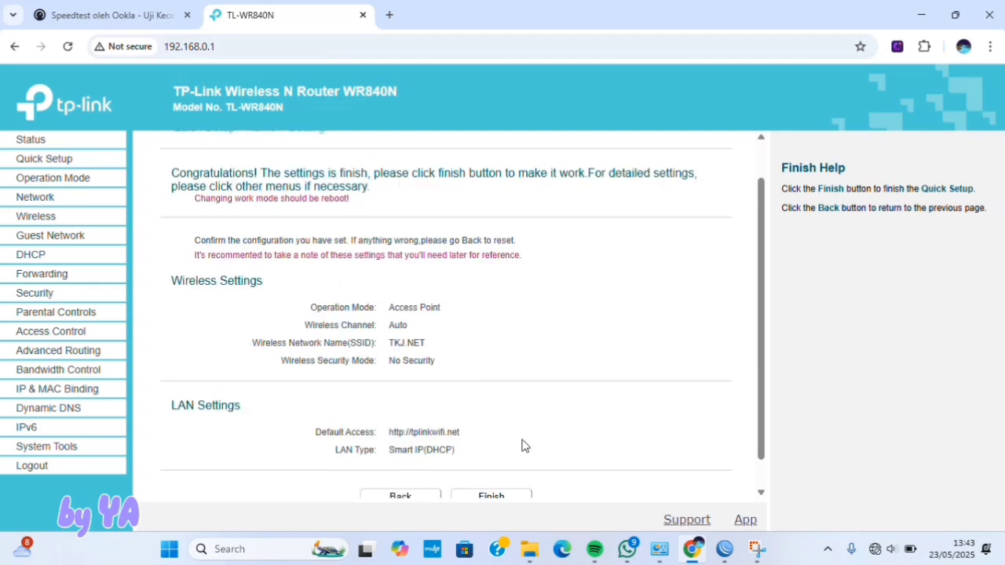
pyautogui.click(503, 472)
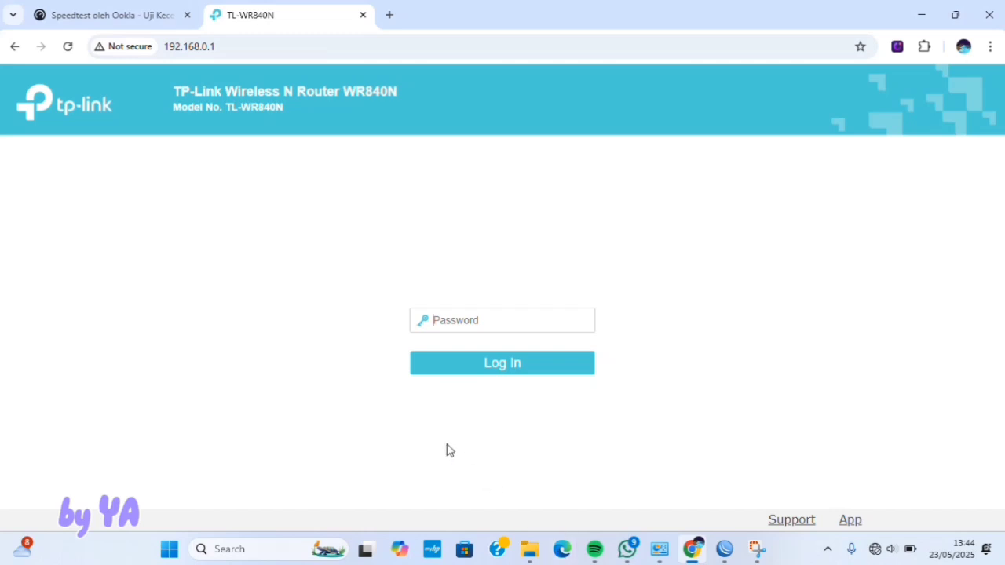
# - After the reboot, focus the Password field on the router's login page
pyautogui.click(463, 336)
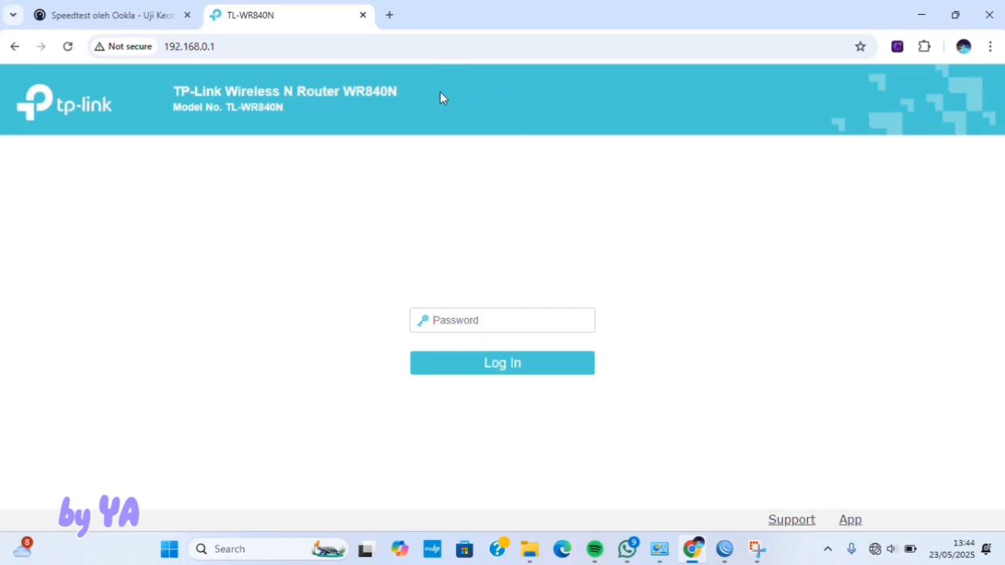